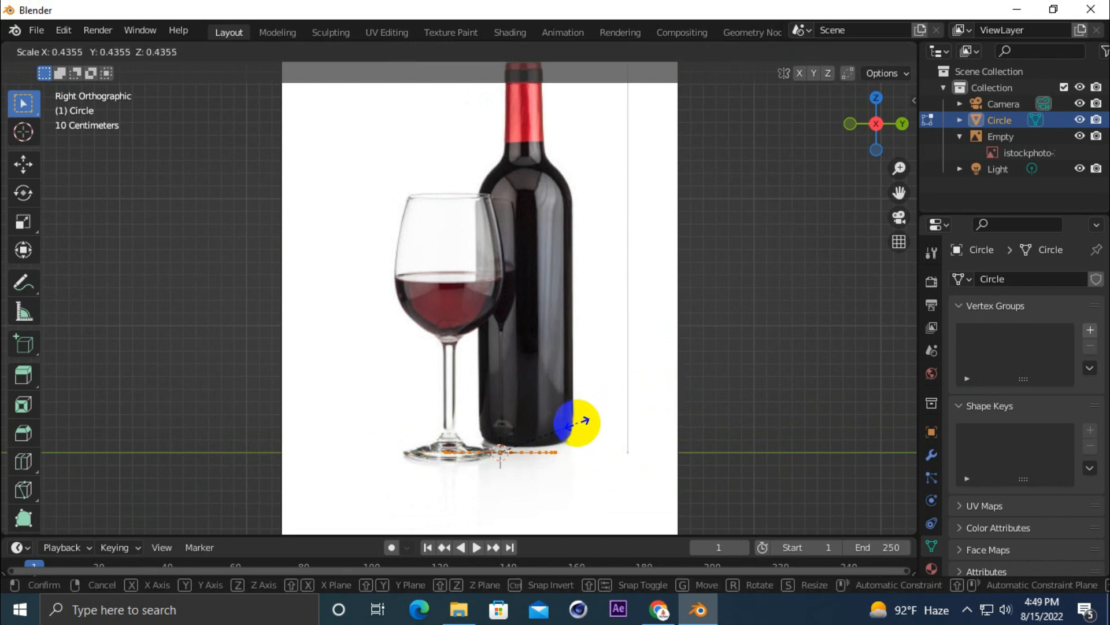
Step: Scale the circle to about 0.44 and move it up and across to the base of the reference bottle
left_click(577, 423)
left_click(17, 171)
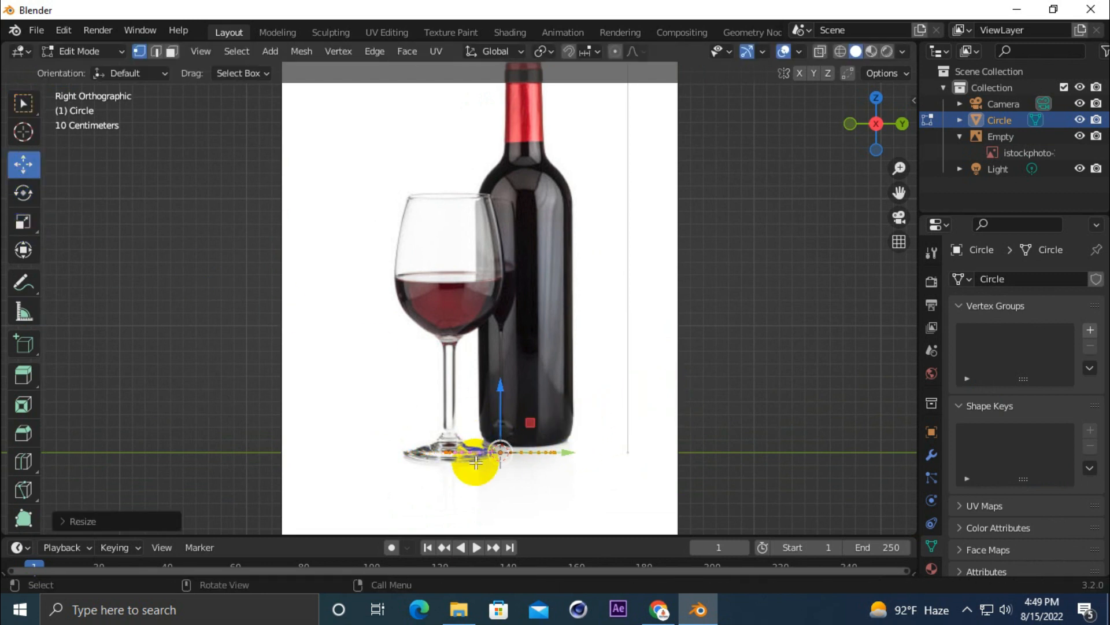
left_click_drag(497, 411, 499, 395)
left_click_drag(524, 435, 528, 407)
key("z")
left_click_drag(594, 446, 538, 420)
right_click(538, 419)
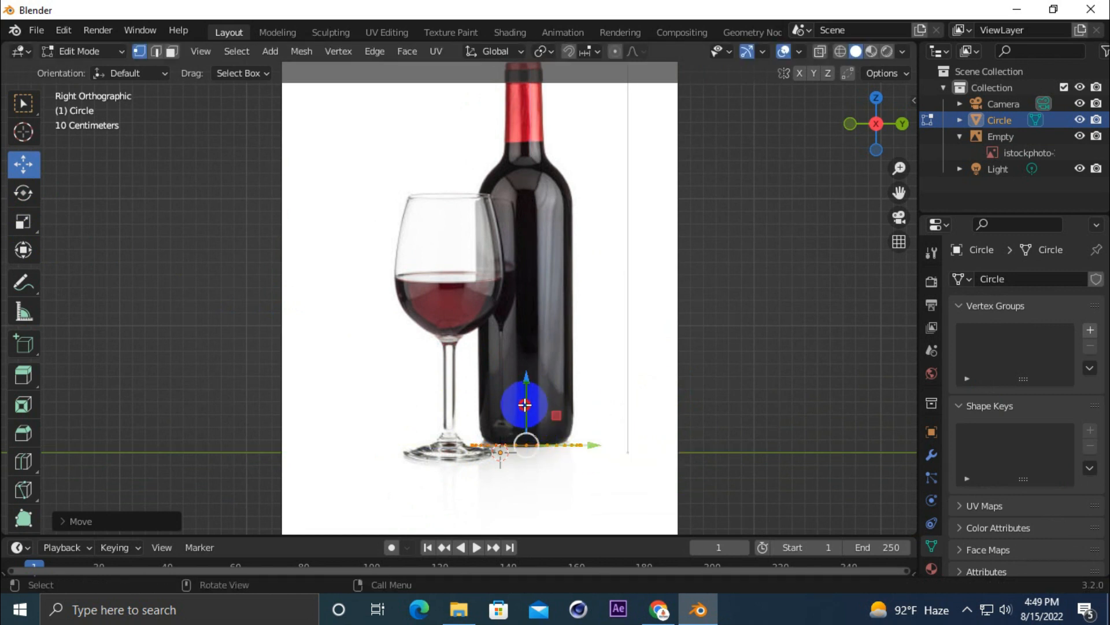
Step: Scale the circle down to match the width of the bottle's base
left_click_drag(592, 448, 643, 392)
right_click(642, 392)
key("s")
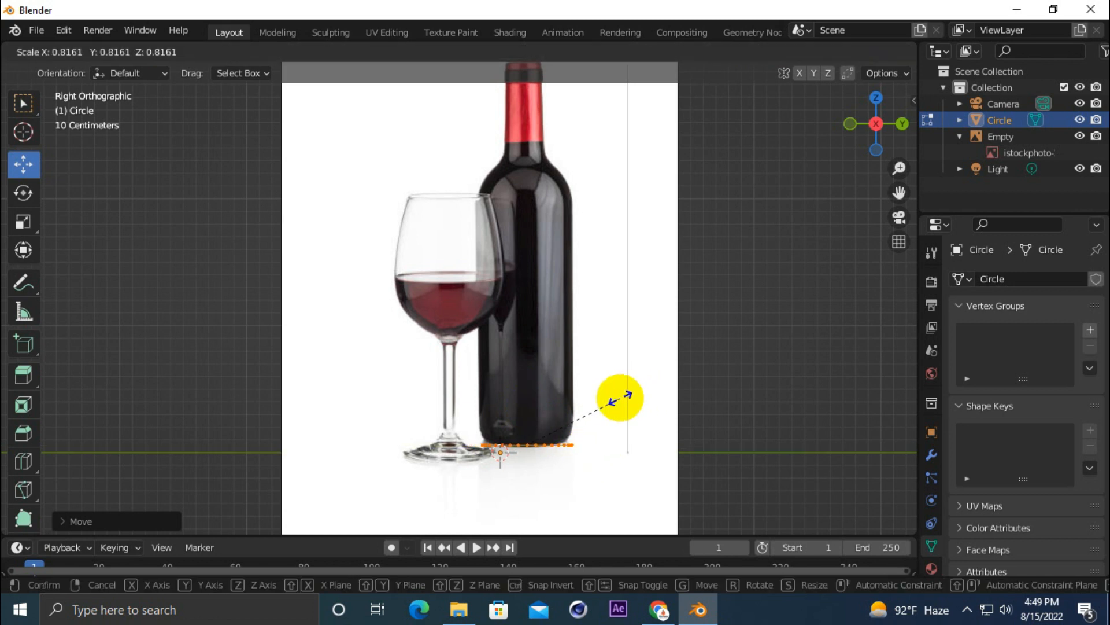
left_click(620, 399)
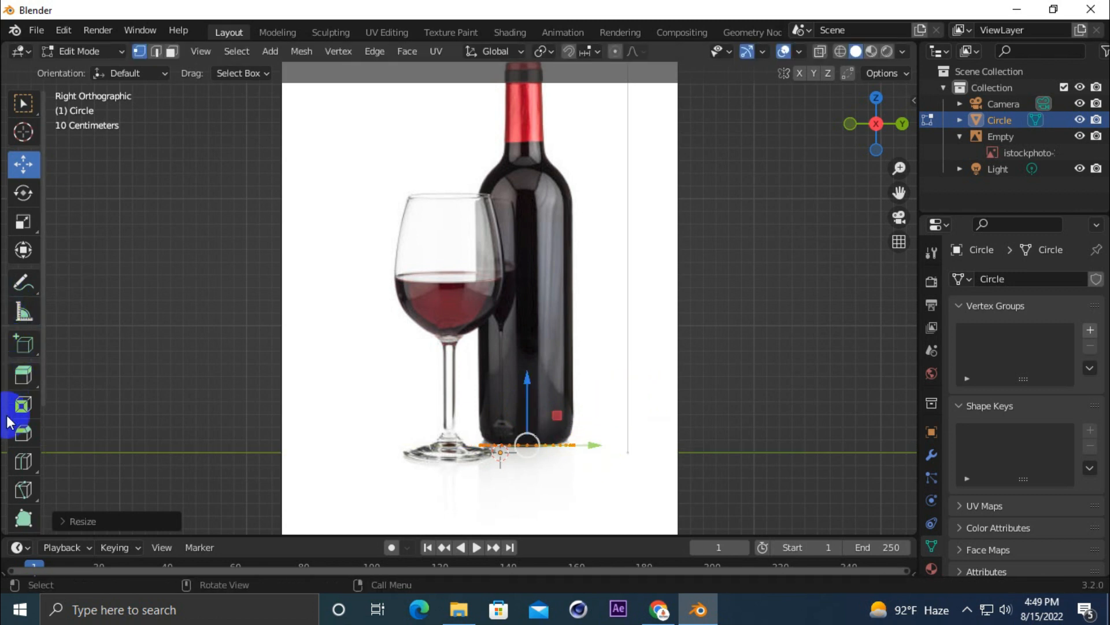
Step: Extrude the circle upward about 0.05 m and scale the new ring slightly outward to the bottle's edge
left_click(25, 375)
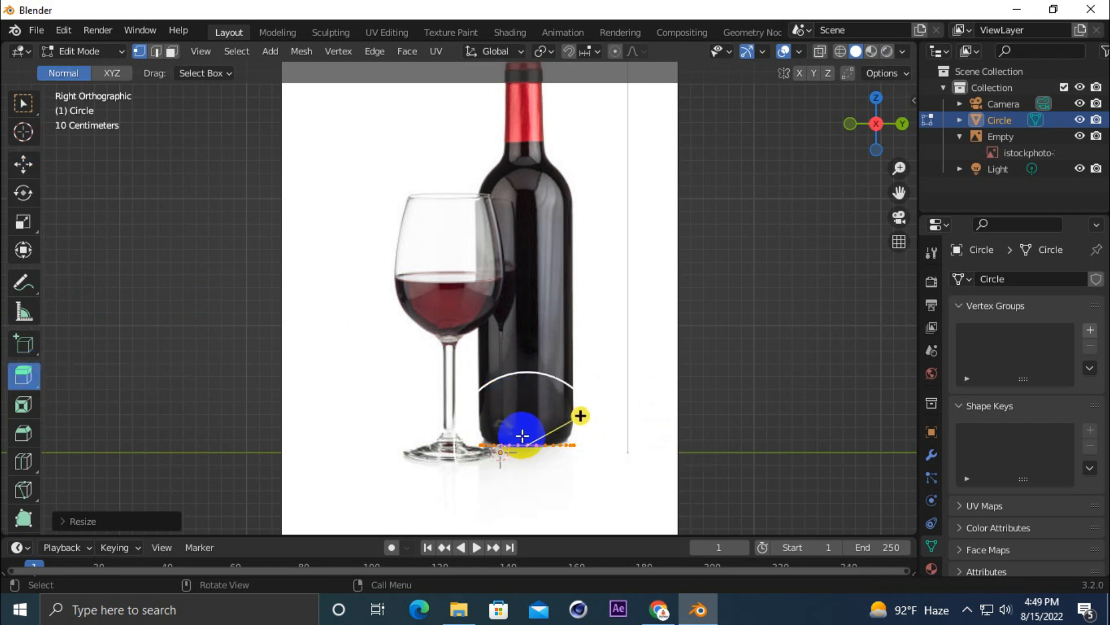
left_click_drag(522, 437, 523, 429)
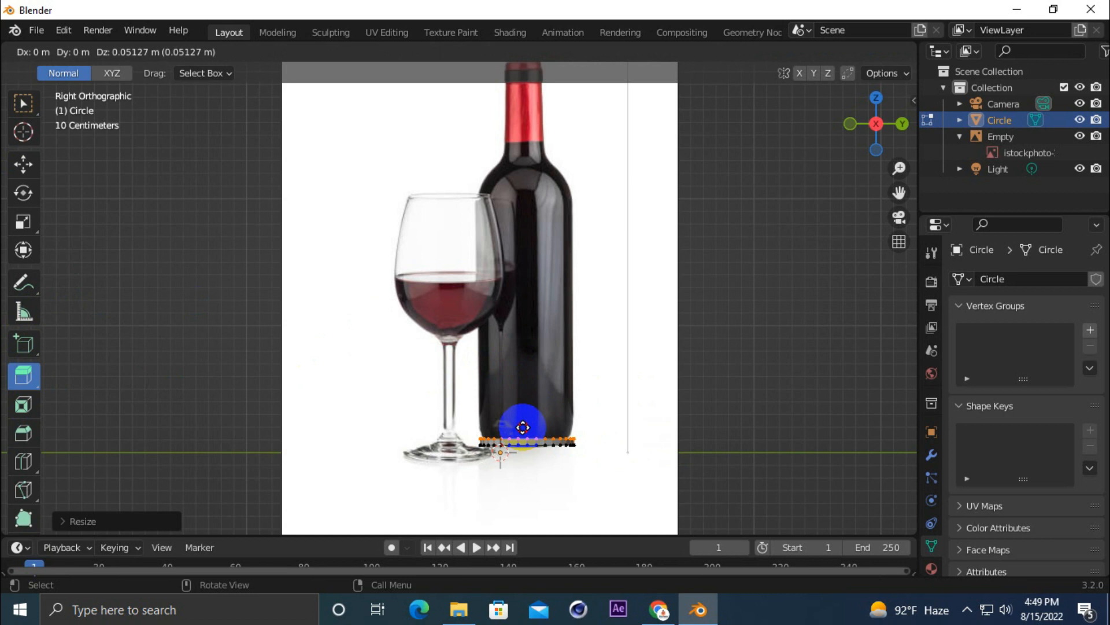
left_click_drag(523, 426, 523, 428)
key("s")
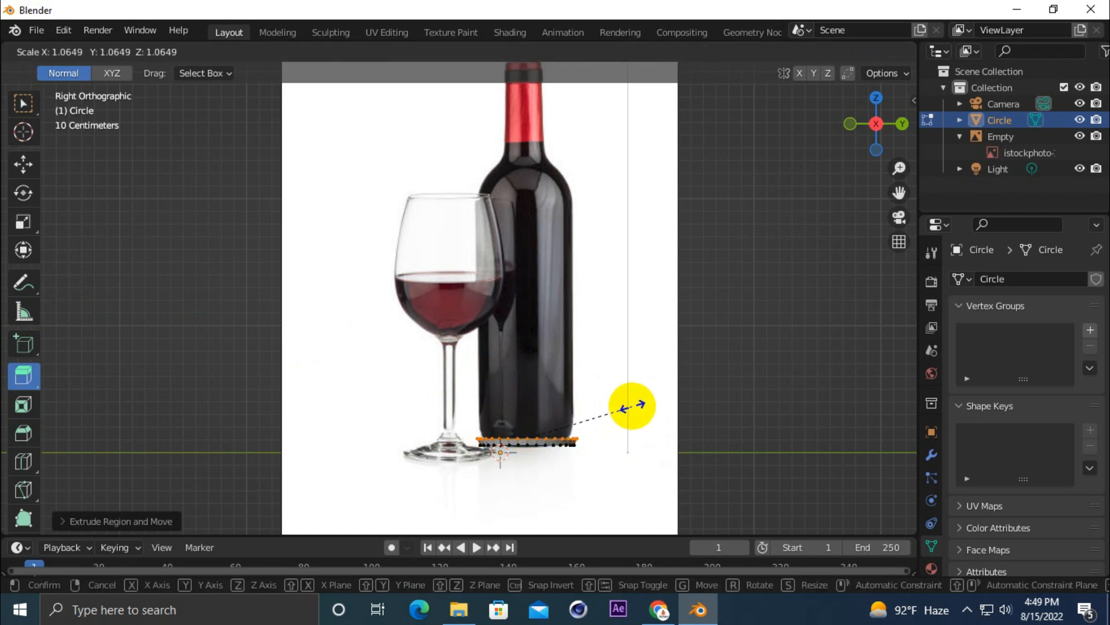
left_click(632, 405)
Step: Extrude the ring upward again and raise its top edge to the start of the bottle's shoulder
left_click_drag(528, 379, 525, 364)
key("ctrl+z")
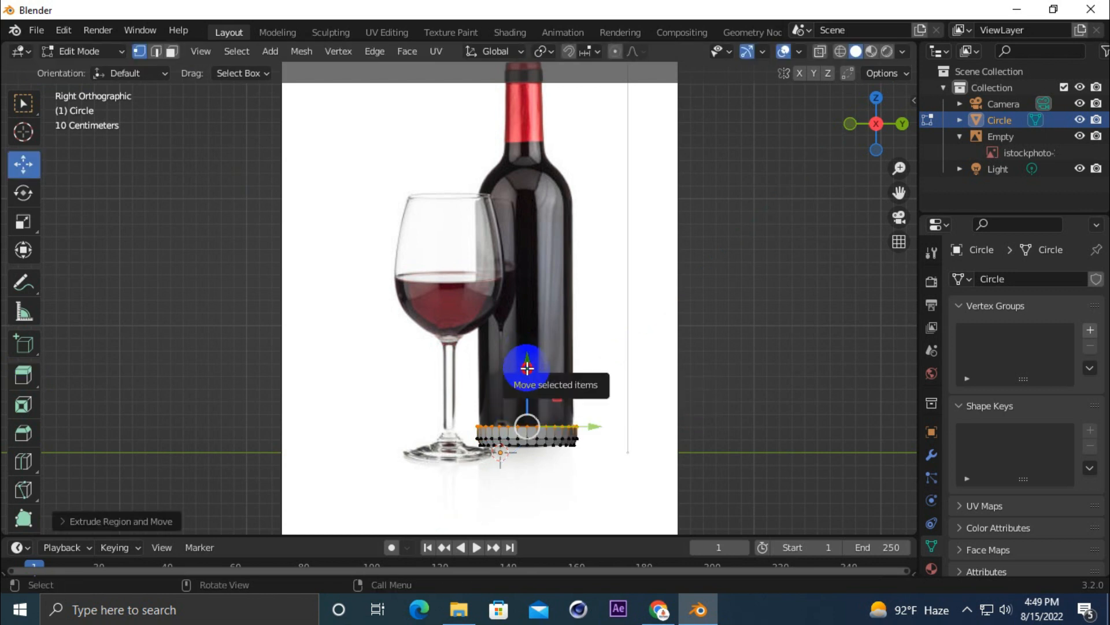
left_click_drag(526, 366, 513, 136)
Step: Extrude the top ring up to the base of the neck and scale it inward to the neck's width
scroll(689, 141, "up", 3)
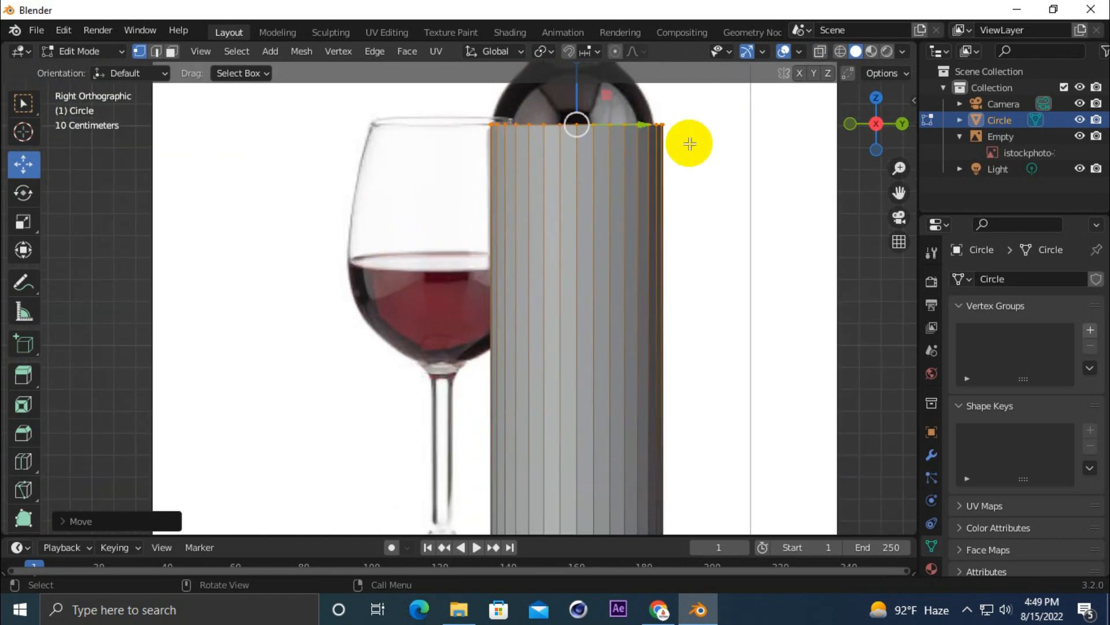
left_click_drag(900, 196, 877, 388)
scroll(877, 388, "up", 4)
left_click_drag(899, 192, 748, 255)
scroll(538, 361, "down", 1)
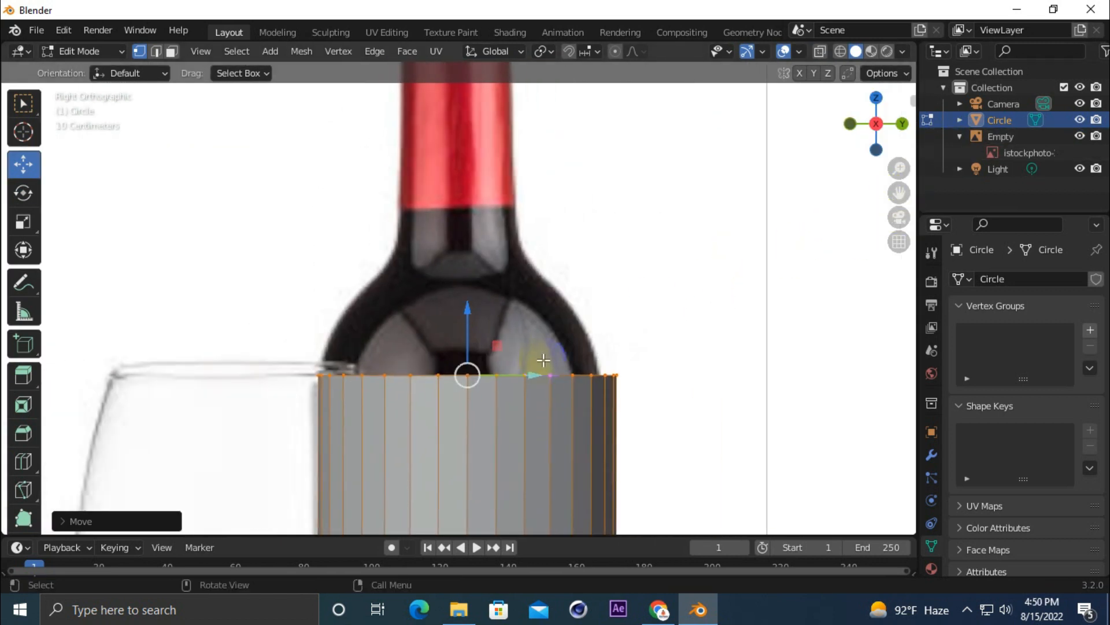
key("shift+space")
key("e")
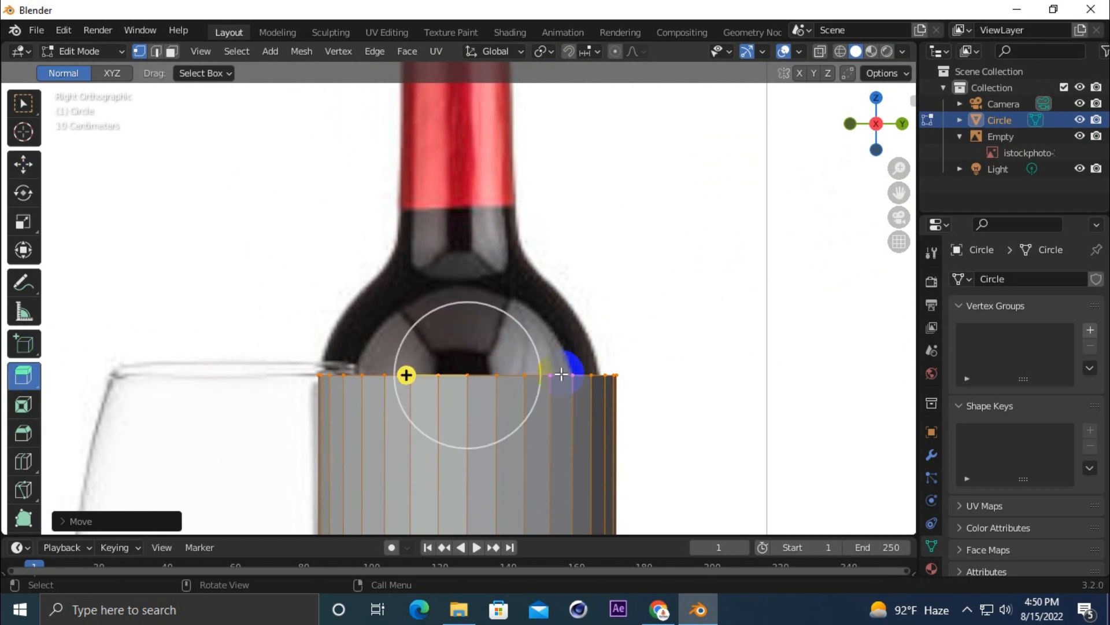
left_click_drag(464, 374, 465, 292)
key("s")
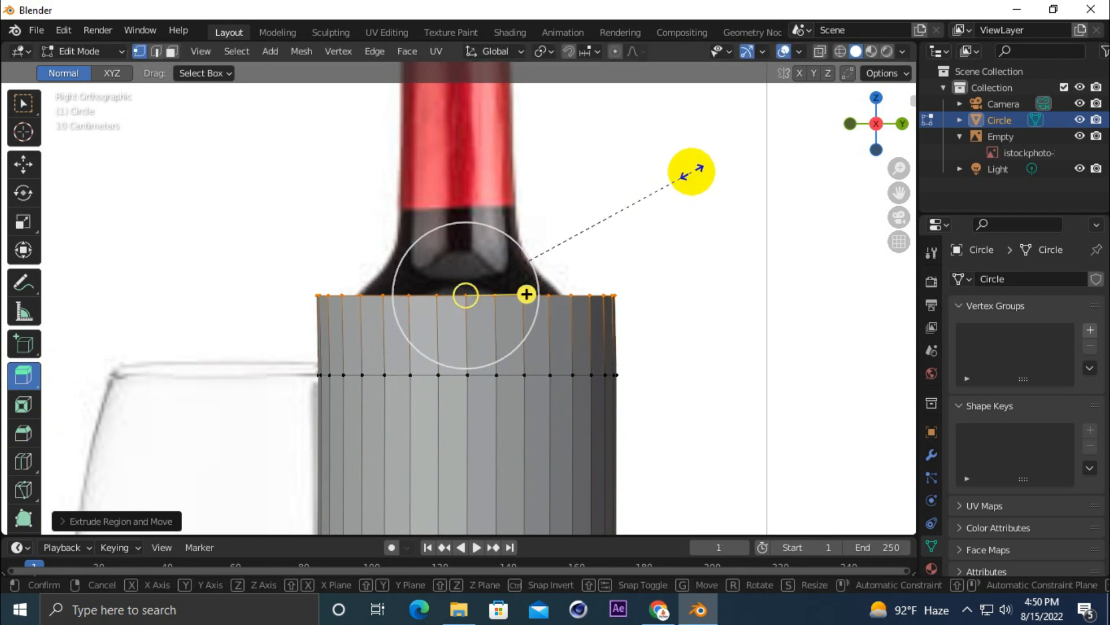
left_click(613, 202)
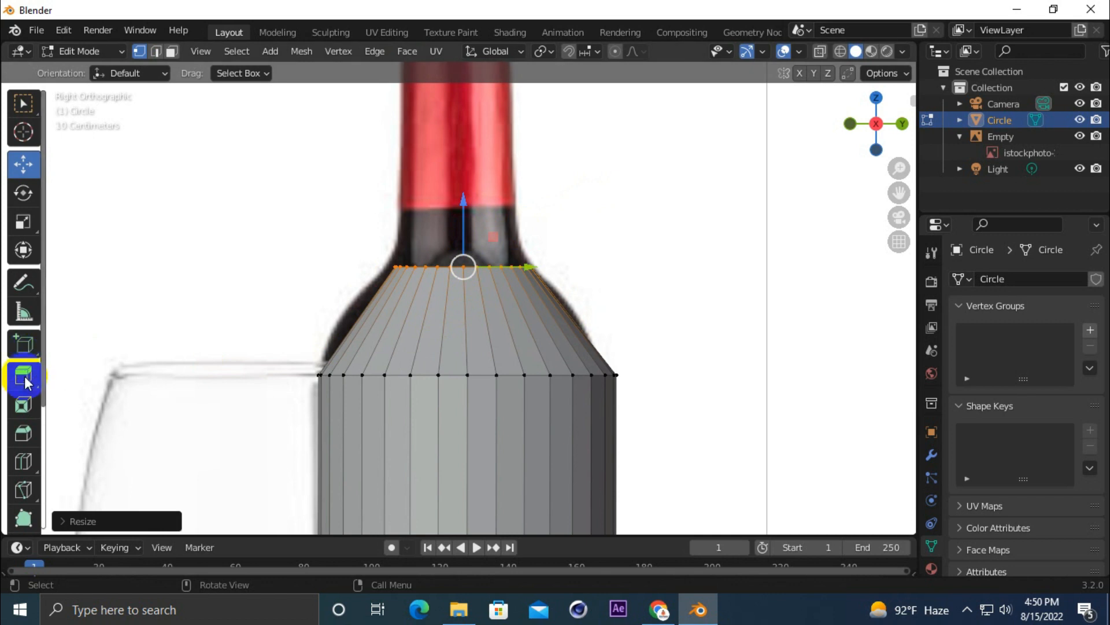
Step: Extrude the neck ring up to the bottle's top and switch the viewport to wireframe shading
left_click(24, 379)
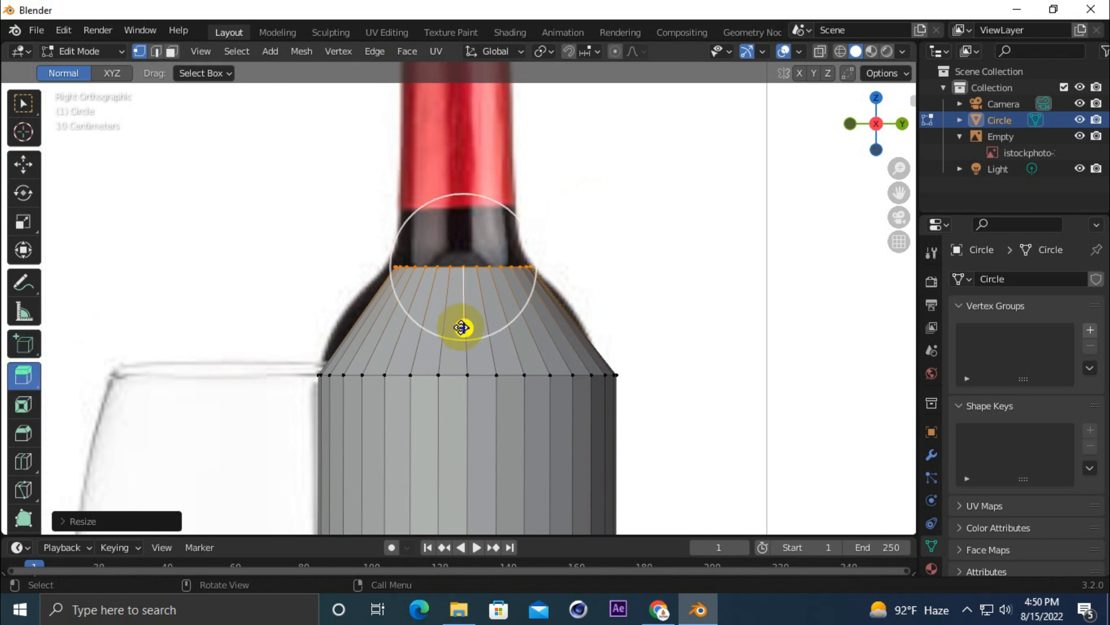
left_click_drag(462, 324, 451, 207)
key("ctrl+z")
left_click_drag(461, 282, 464, 165)
left_click_drag(904, 188, 892, 400)
left_click(24, 165)
left_click_drag(450, 295, 441, 119)
scroll(497, 184, "up", 1)
scroll(442, 119, "down", 5)
left_click(840, 51)
scroll(404, 173, "up", 1)
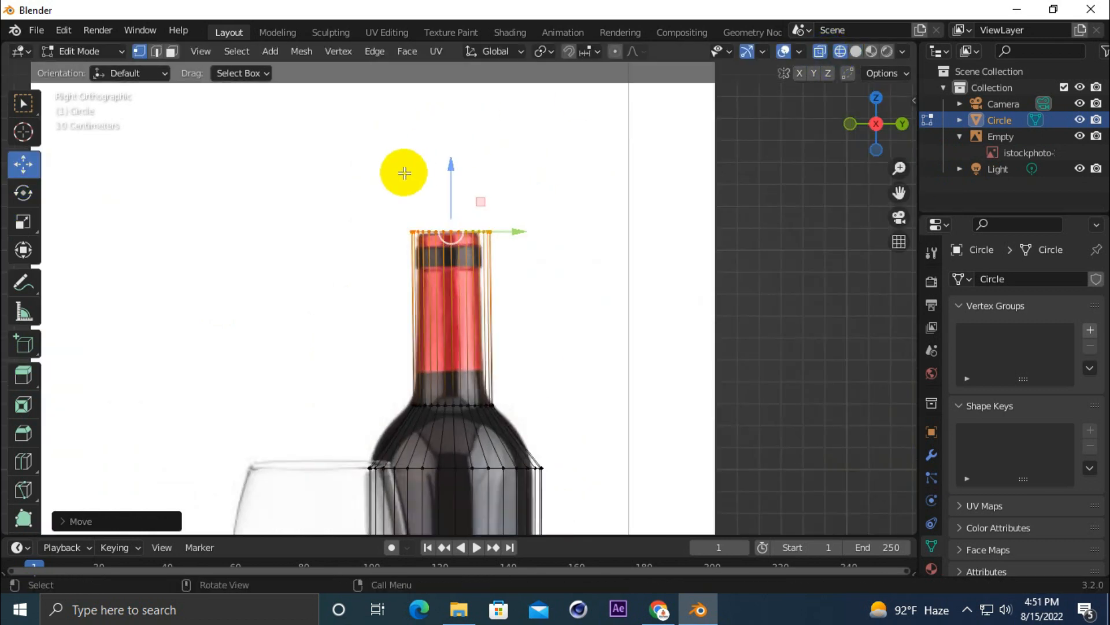
Step: Add a loop cut on the neck at the upper edge of the black band near the bottle's mouth
scroll(404, 173, "up", 6)
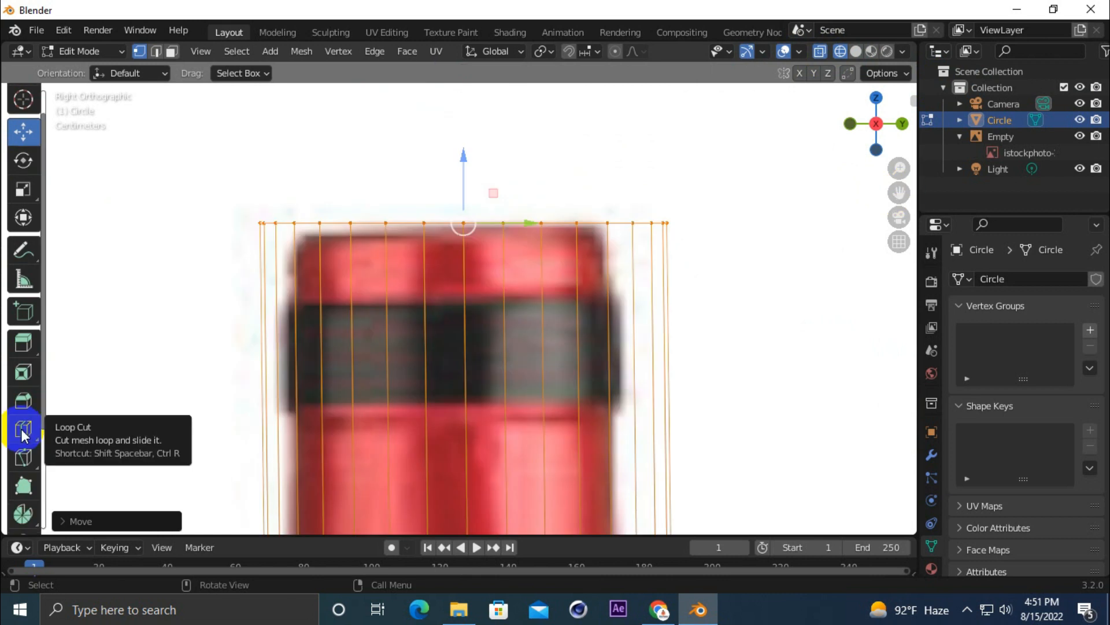
left_click(24, 433)
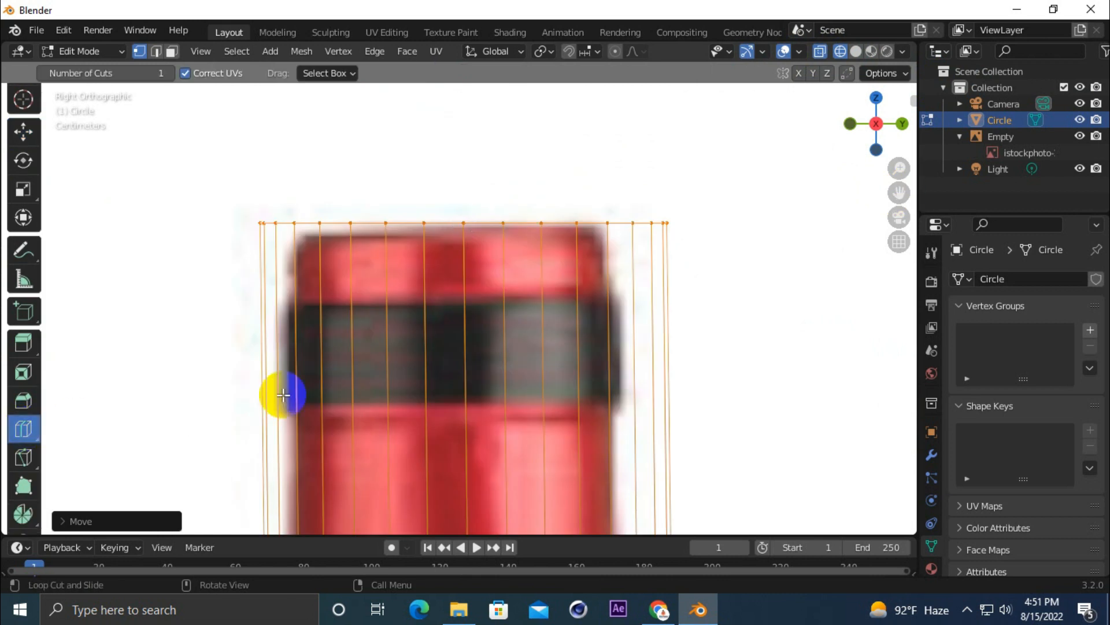
left_click(299, 299)
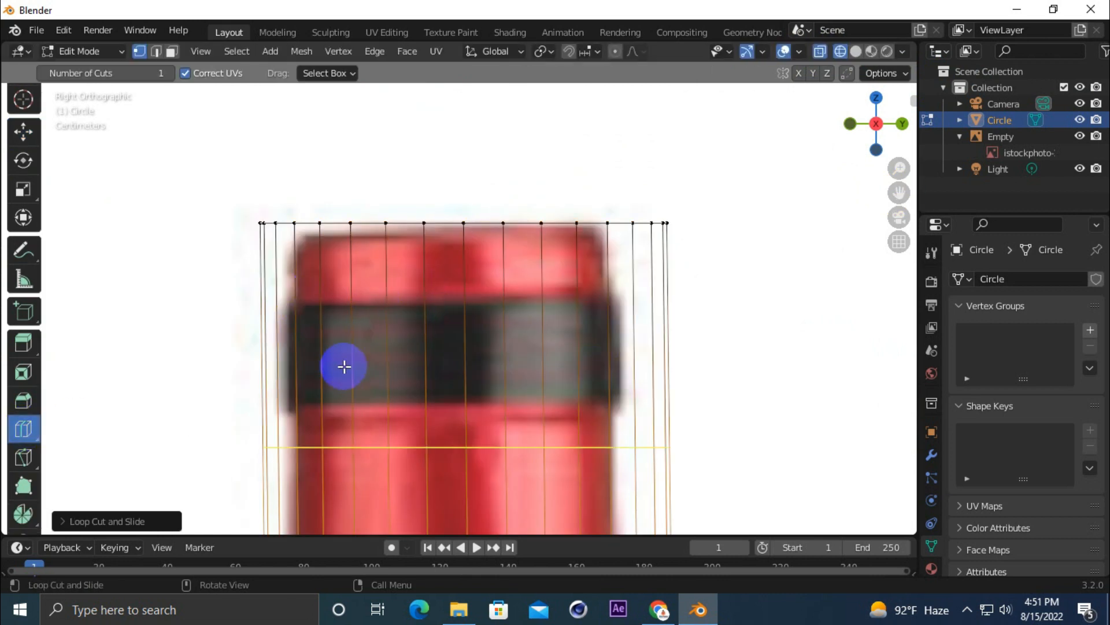
key("ctrl+z")
left_click_drag(279, 292, 355, 395)
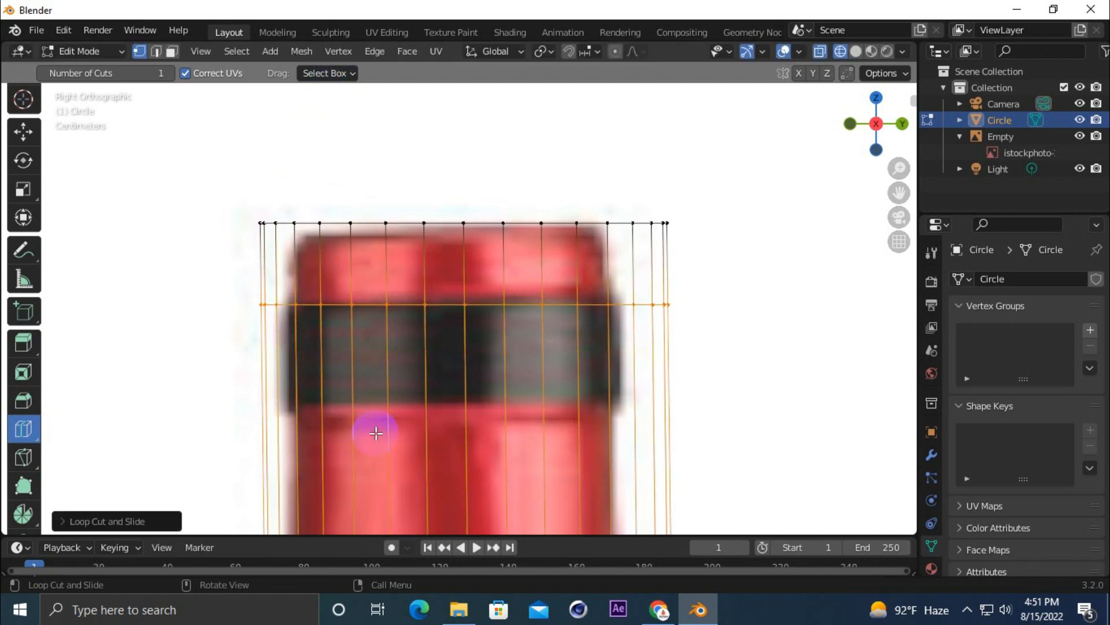
Step: Add loop cuts at the black band's lower edge, the lower end of the red wrap and just above the neck's base
left_click_drag(417, 416, 418, 416)
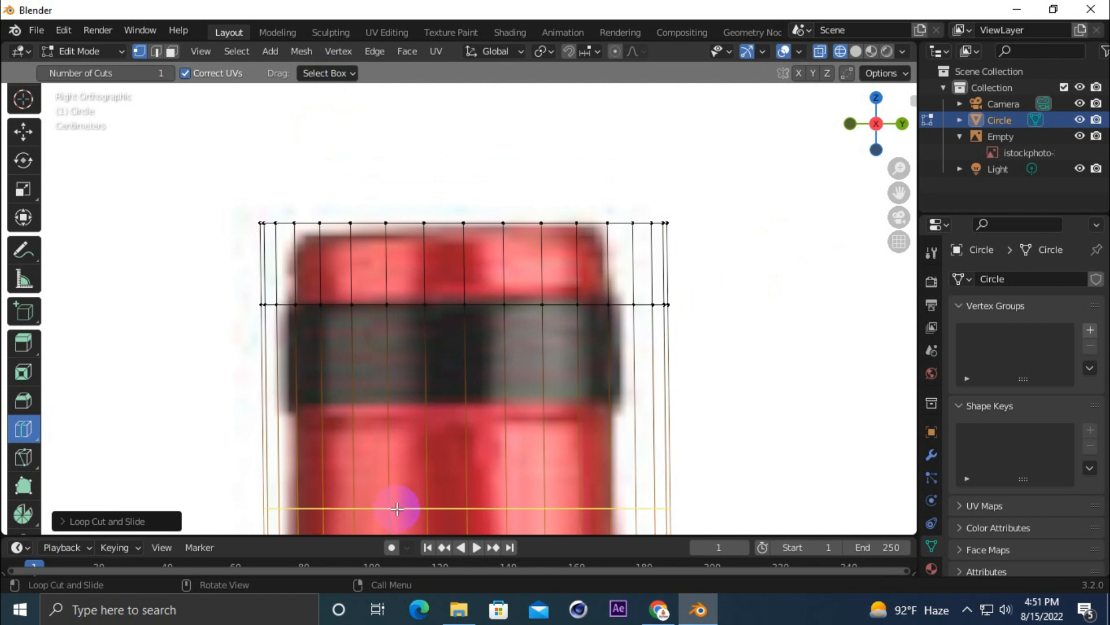
left_click_drag(399, 507, 418, 88)
key("ctrl+z")
left_click_drag(898, 192, 909, 136)
left_click_drag(443, 183, 446, 436)
scroll(562, 245, "down", 5)
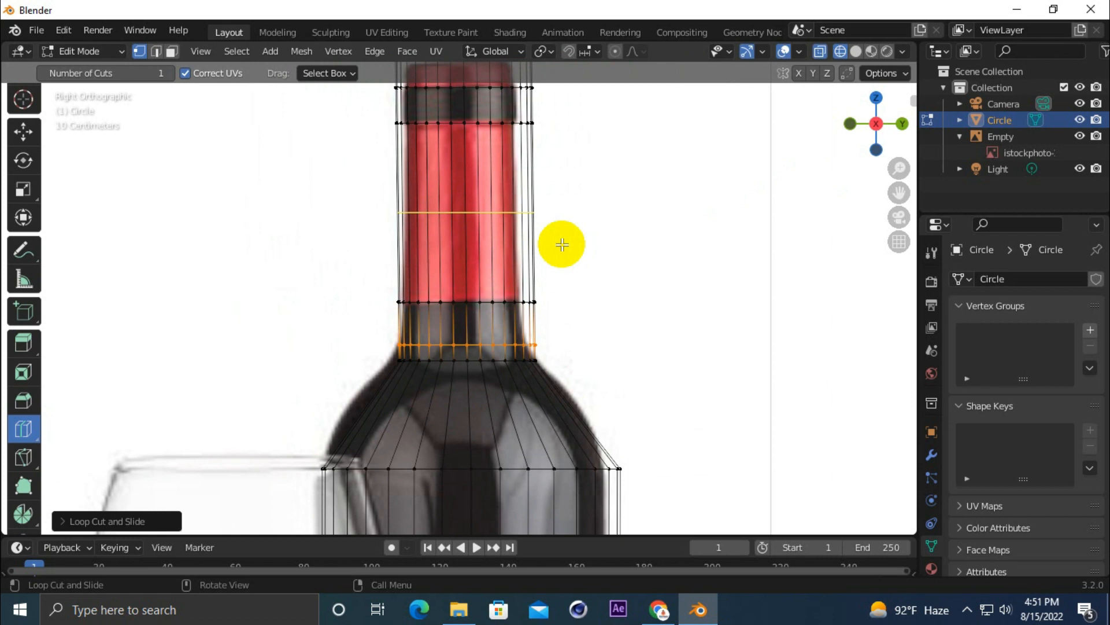
Step: Add a loop cut halfway up the bottle's shoulder and scale it outward to the reference outline
scroll(464, 429, "up", 2)
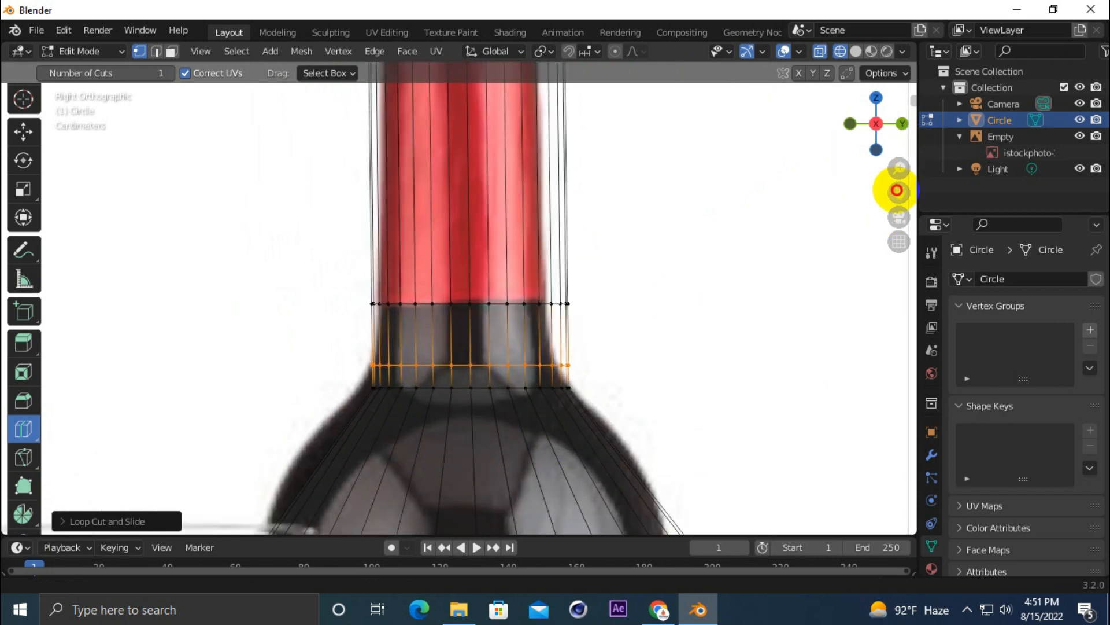
left_click_drag(897, 190, 872, 528)
left_click(450, 324)
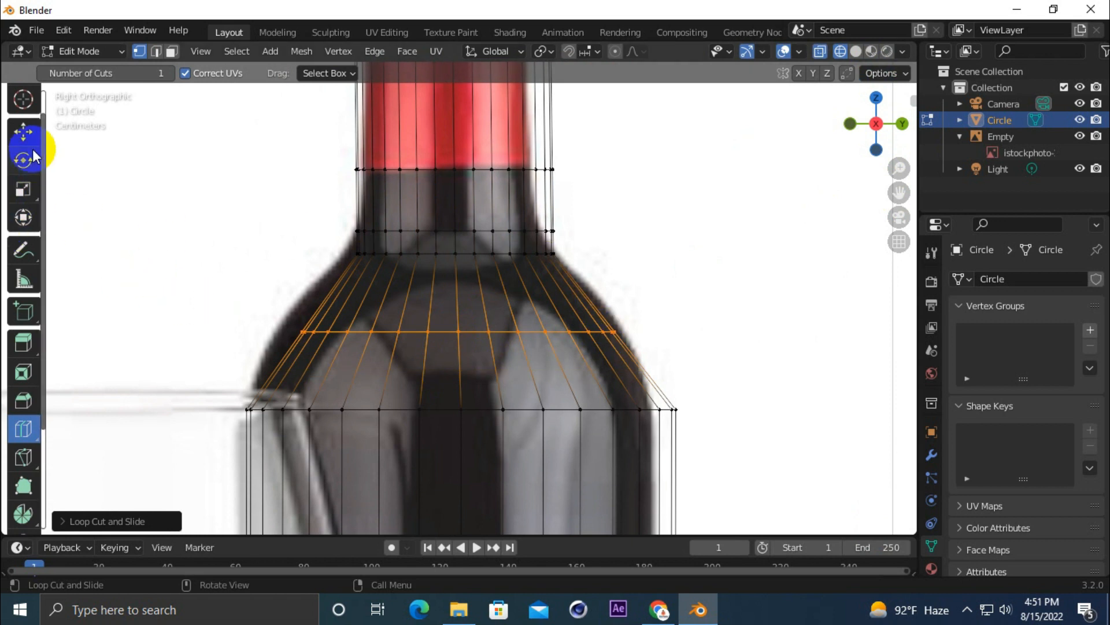
key("s")
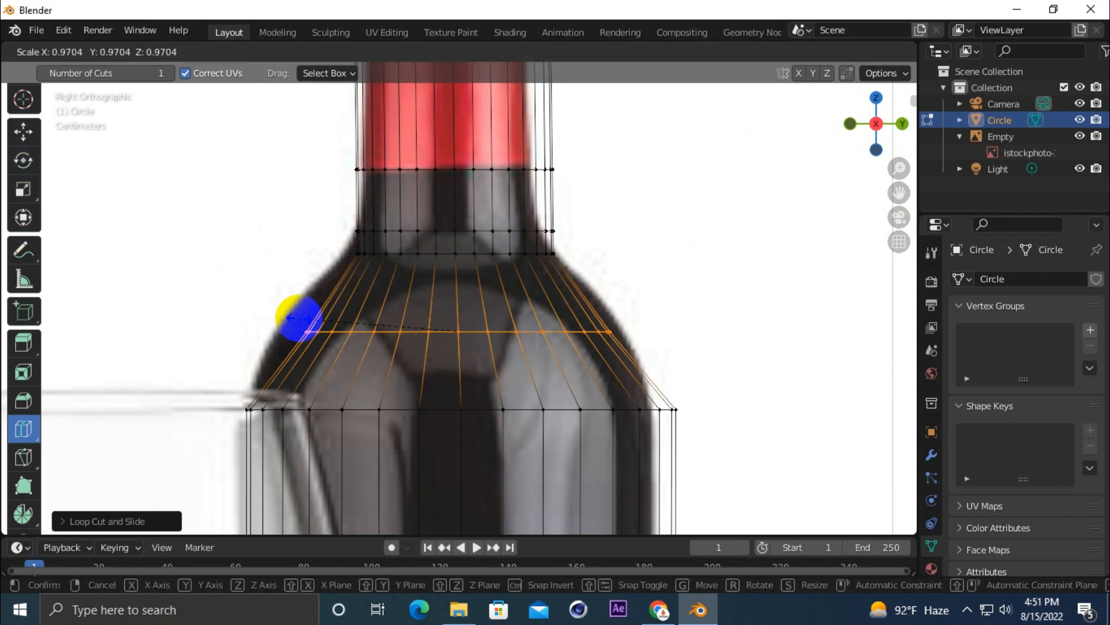
left_click(276, 316)
Step: Add loop cuts above and below the shoulder's middle loop and scale each to follow the rounded outline
left_click(374, 299)
key("s")
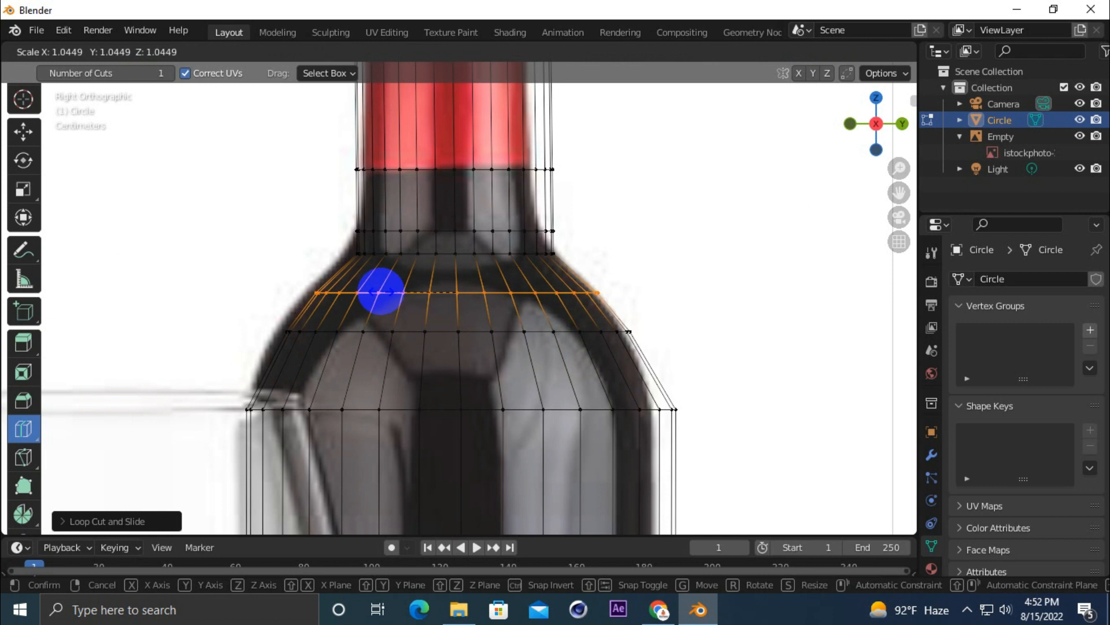
left_click(380, 292)
left_click(390, 374)
key("s")
left_click(388, 373)
Step: Switch to face selection and select the ring of faces over the black band near the bottle's top
scroll(560, 332, "down", 5)
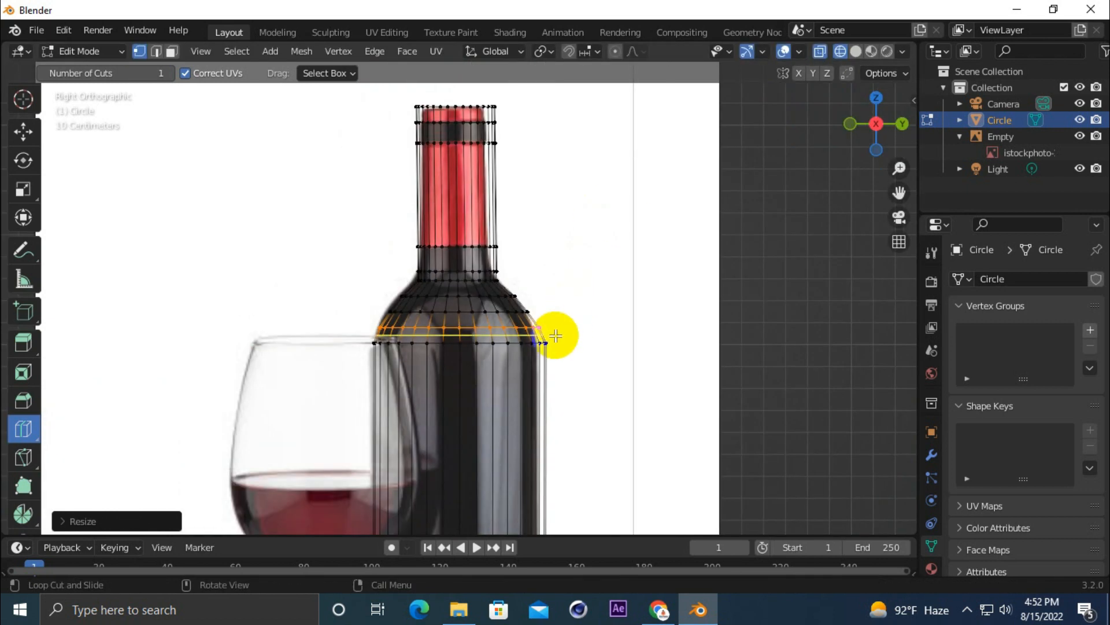
scroll(557, 337, "up", 3)
left_click_drag(898, 192, 856, 440)
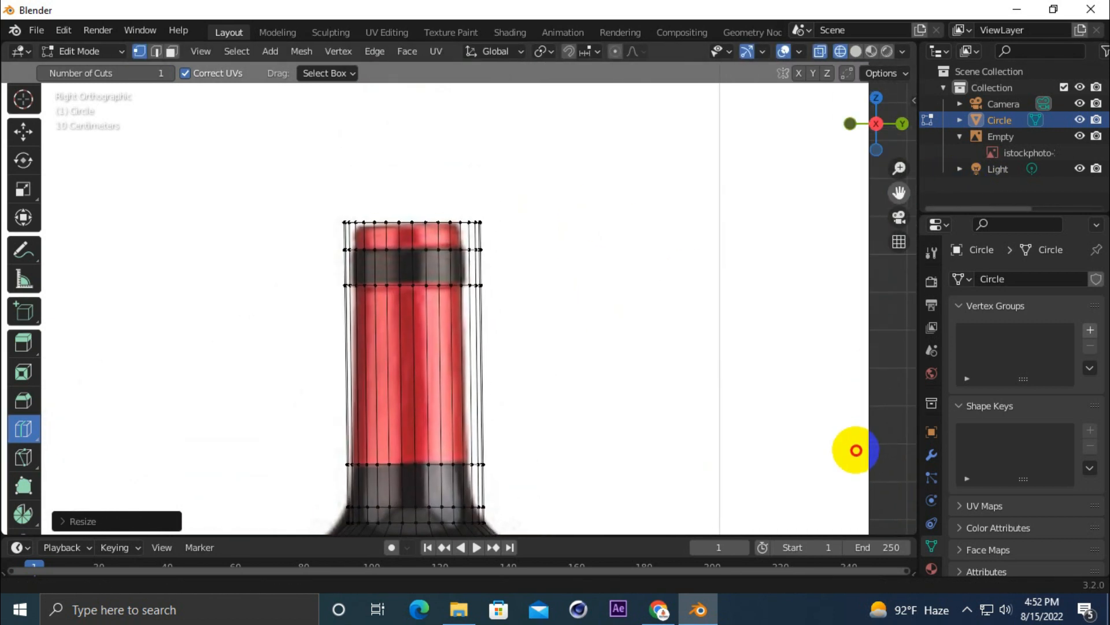
scroll(425, 180, "up", 2)
scroll(425, 181, "up", 2)
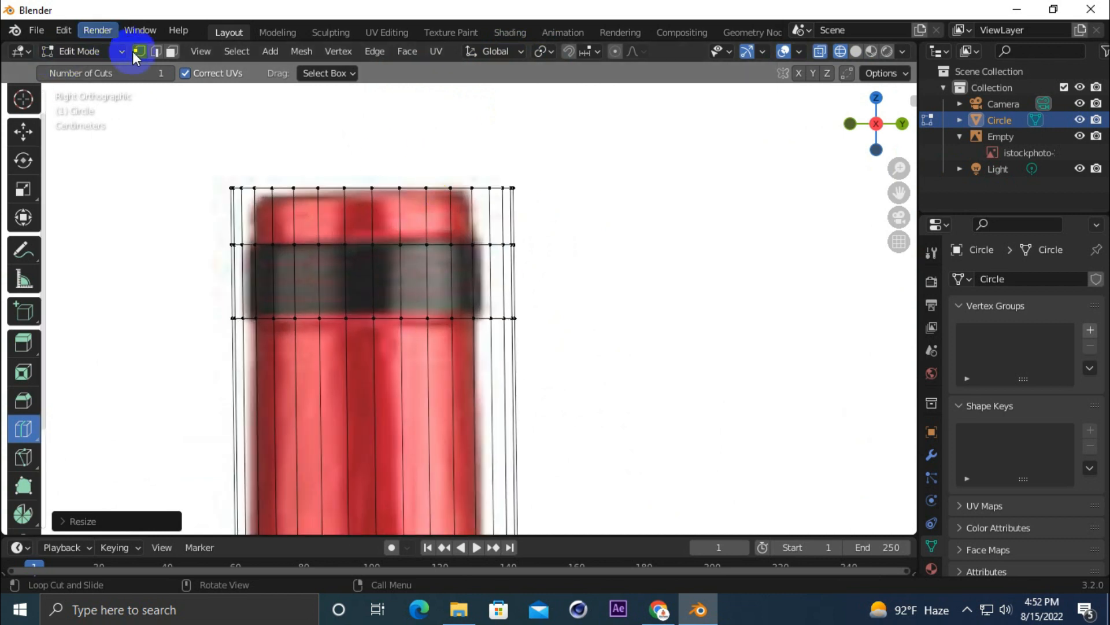
left_click(171, 52)
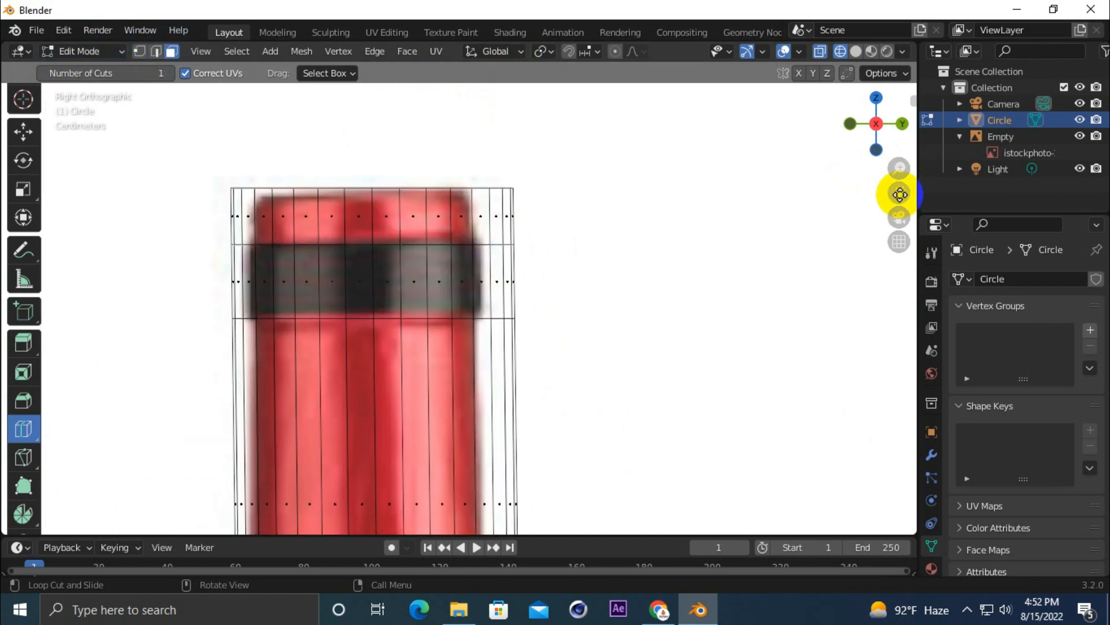
left_click_drag(900, 194, 67, 235)
left_click(23, 132)
left_click(445, 266)
left_click(416, 262)
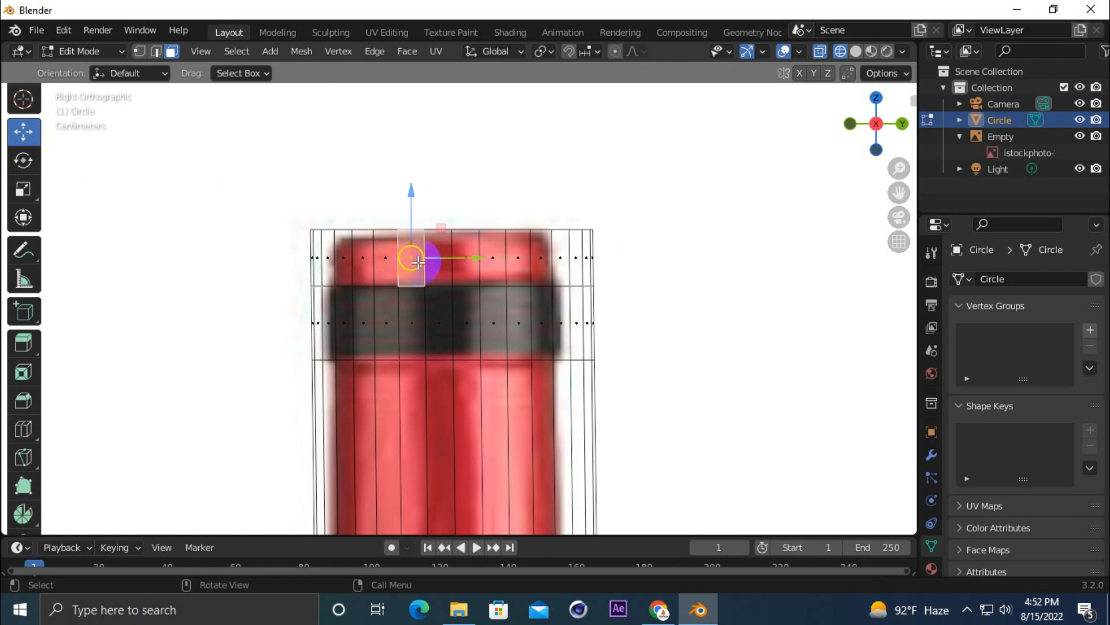
left_click(440, 270, "alt")
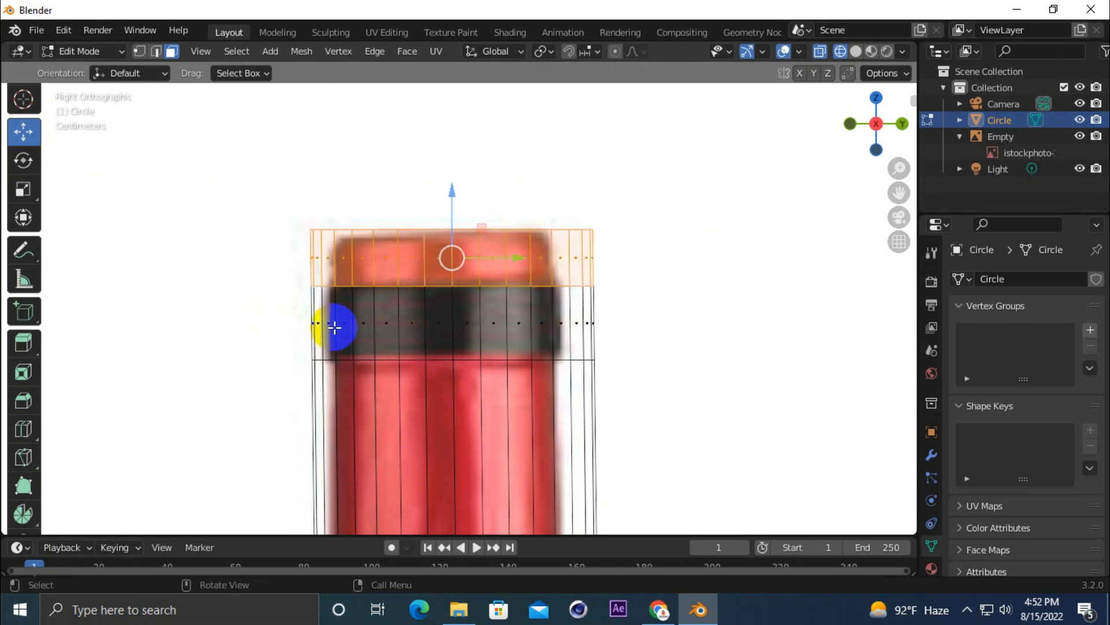
left_click(369, 325)
left_click(386, 344, "alt")
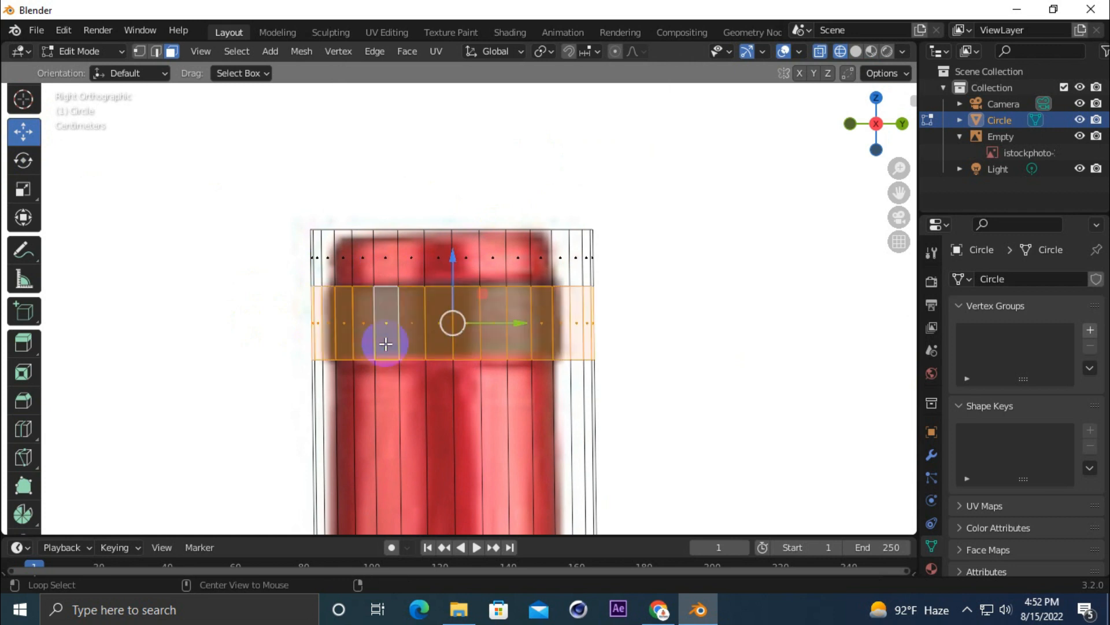
Step: Extrude the selected ring of faces outward along its normals to form a slightly raised band around the bottle's mouth
scroll(396, 334, "up", 2)
left_click(22, 349)
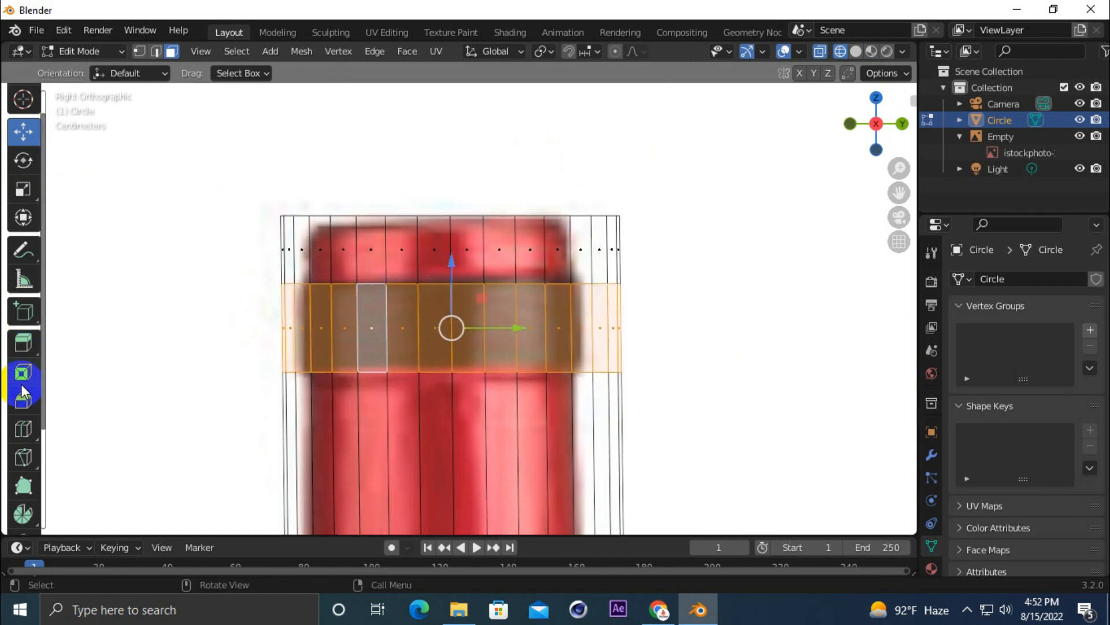
left_click(23, 340)
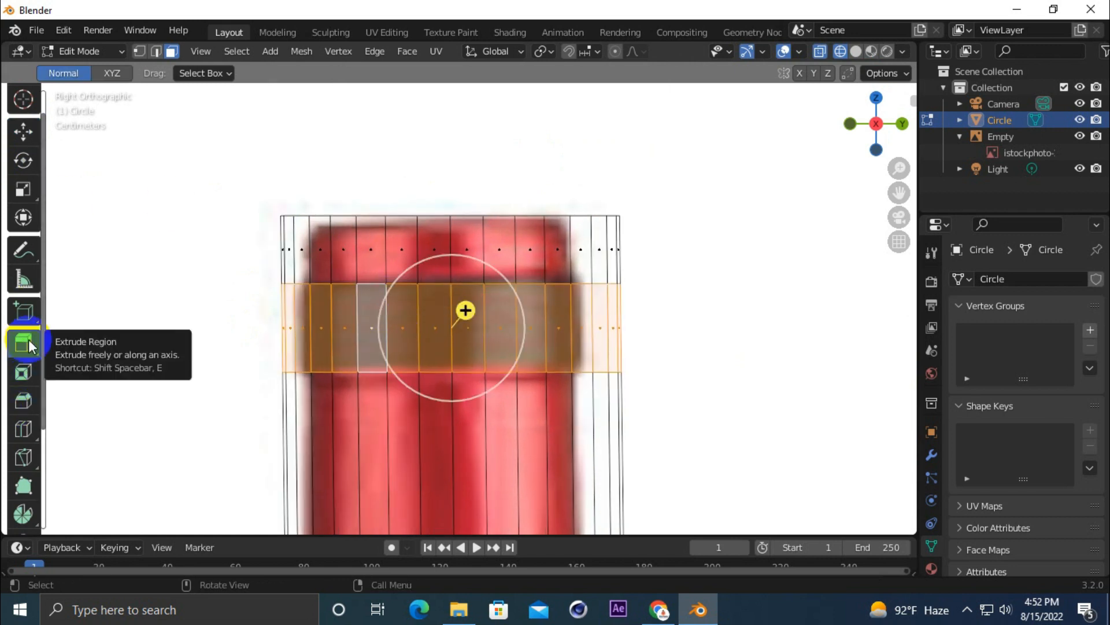
left_click(20, 315)
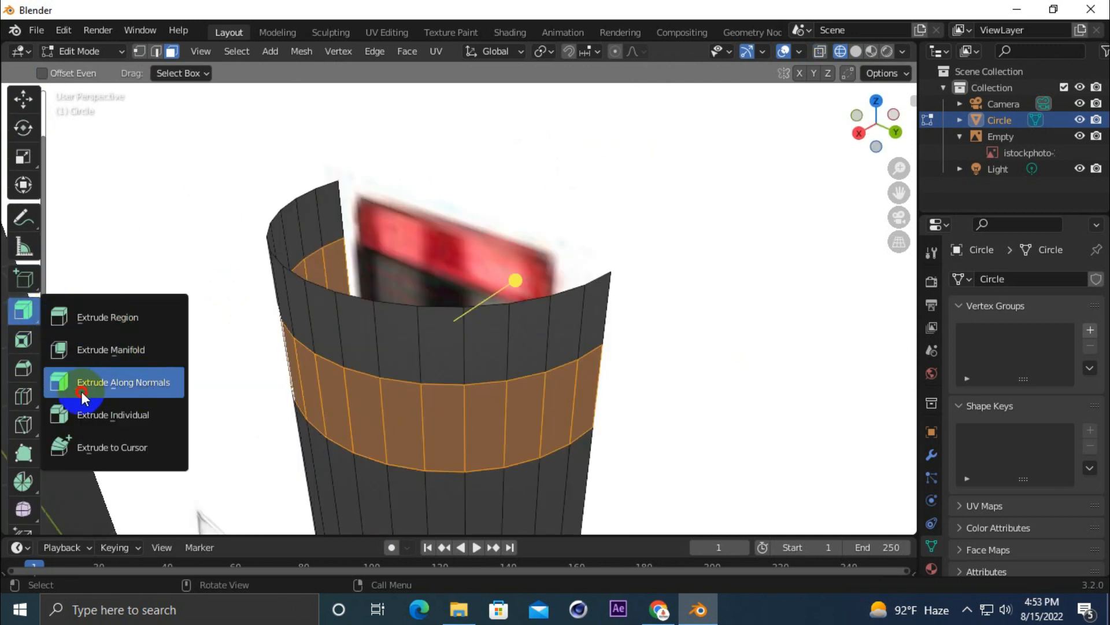
left_click(120, 386)
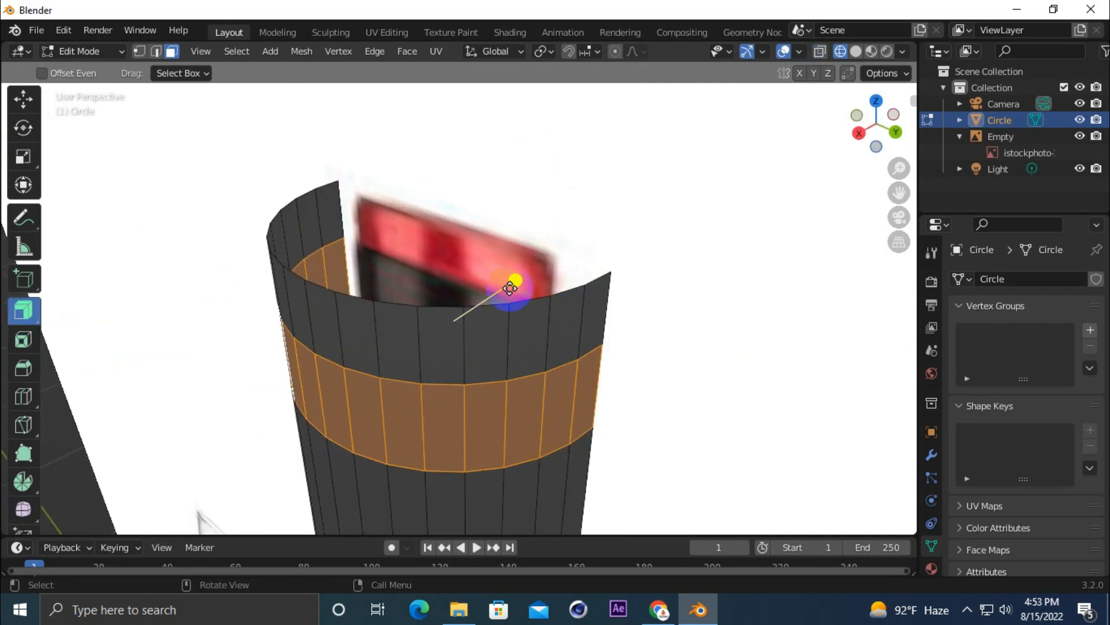
mouse_move(515, 281)
left_mouse_down()
mouse_move(528, 276)
mouse_move(496, 280)
left_mouse_up()
left_click_drag(879, 124, 68, 521)
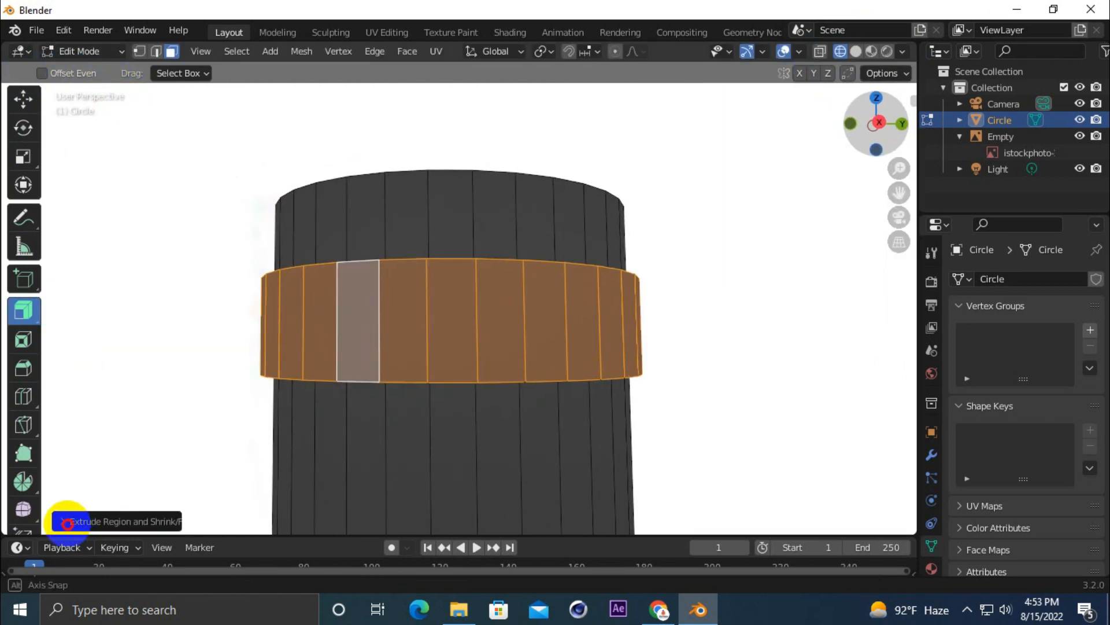
Step: Hide the reference image and display the bottle in solid shading without X-ray
scroll(440, 174, "down", 5)
scroll(458, 205, "down", 5)
left_click(820, 51)
left_click(879, 123)
left_click_drag(901, 194, 738, 598)
scroll(347, 334, "up", 6)
left_click(1080, 137)
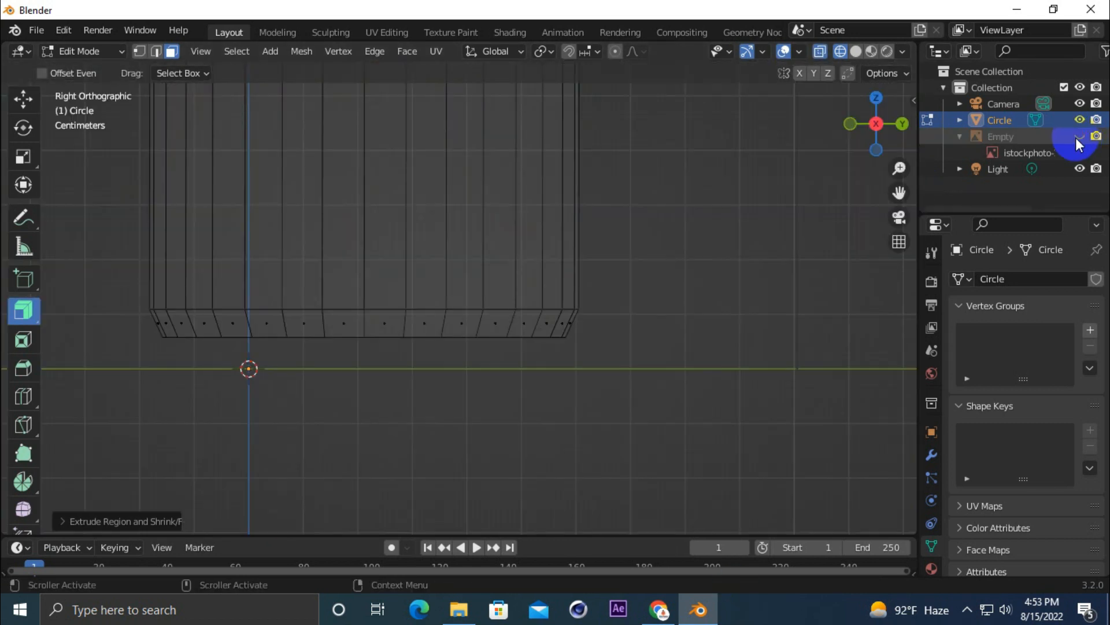
scroll(734, 269, "down", 2)
left_click(820, 52)
left_click(856, 51)
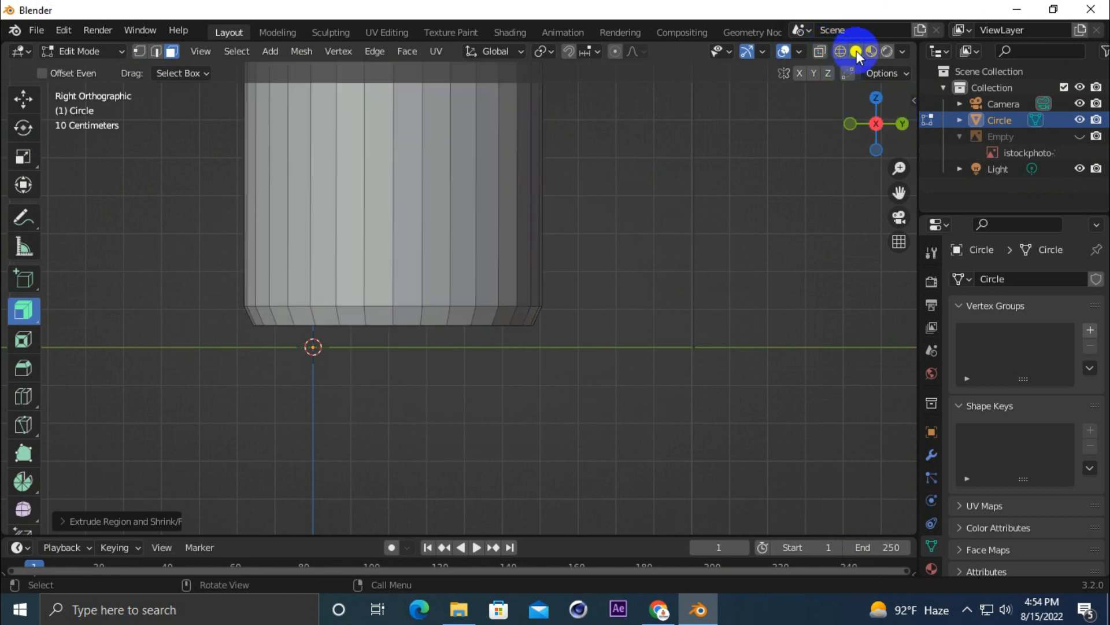
Step: Switch to vertex selection, select the open edge loop at the bottle's base and fill it with a face
left_click_drag(876, 131, 862, 488)
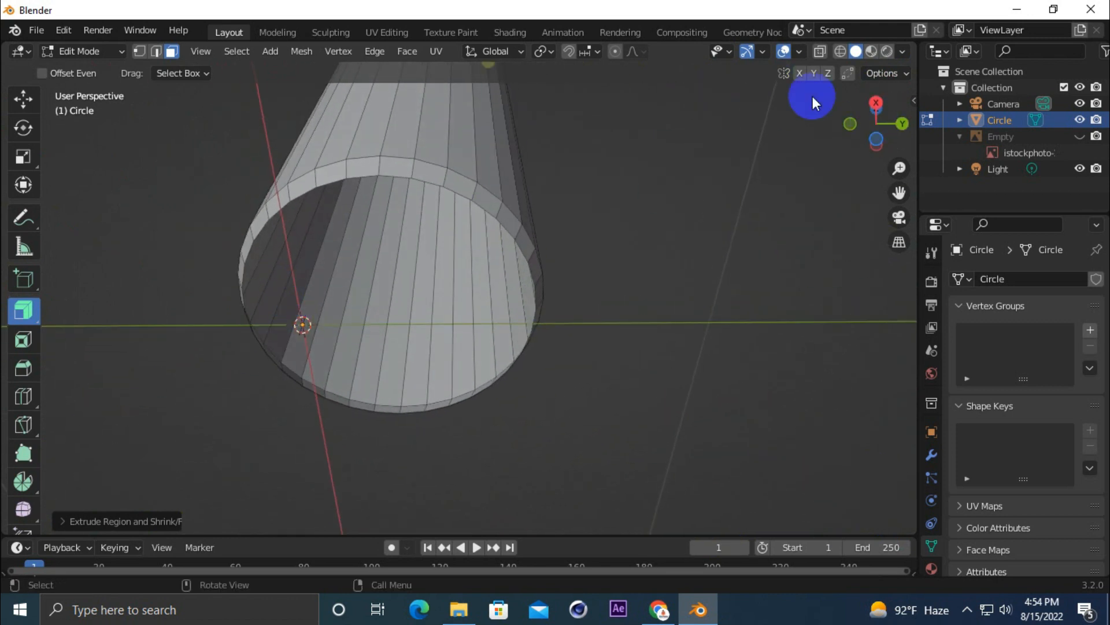
left_click_drag(877, 108, 898, 188)
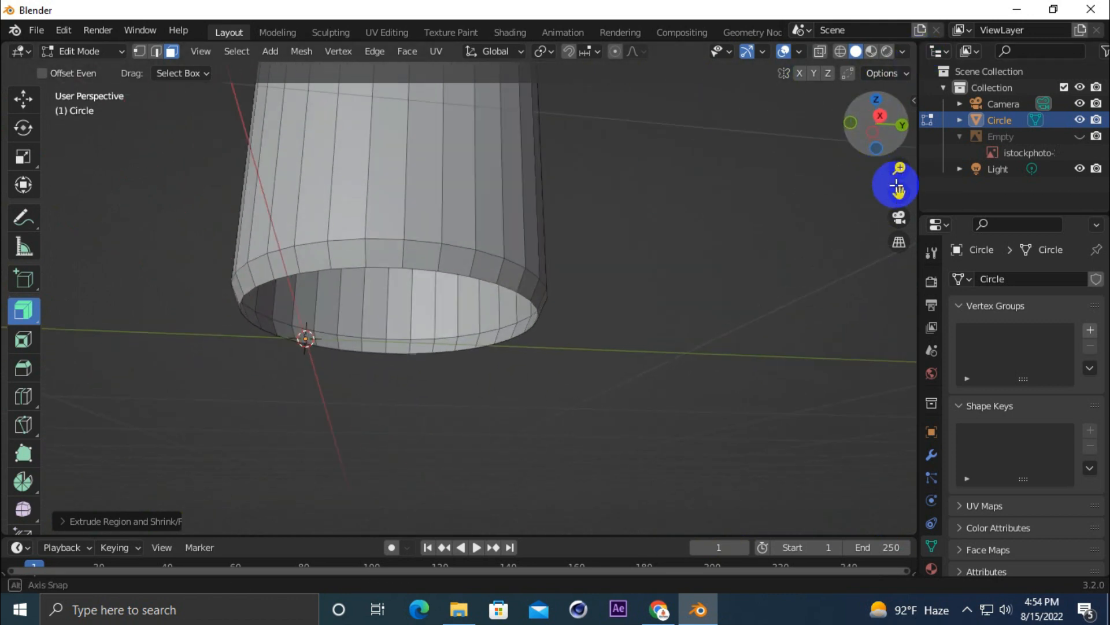
scroll(37, 291, "up", 1)
left_click(138, 51)
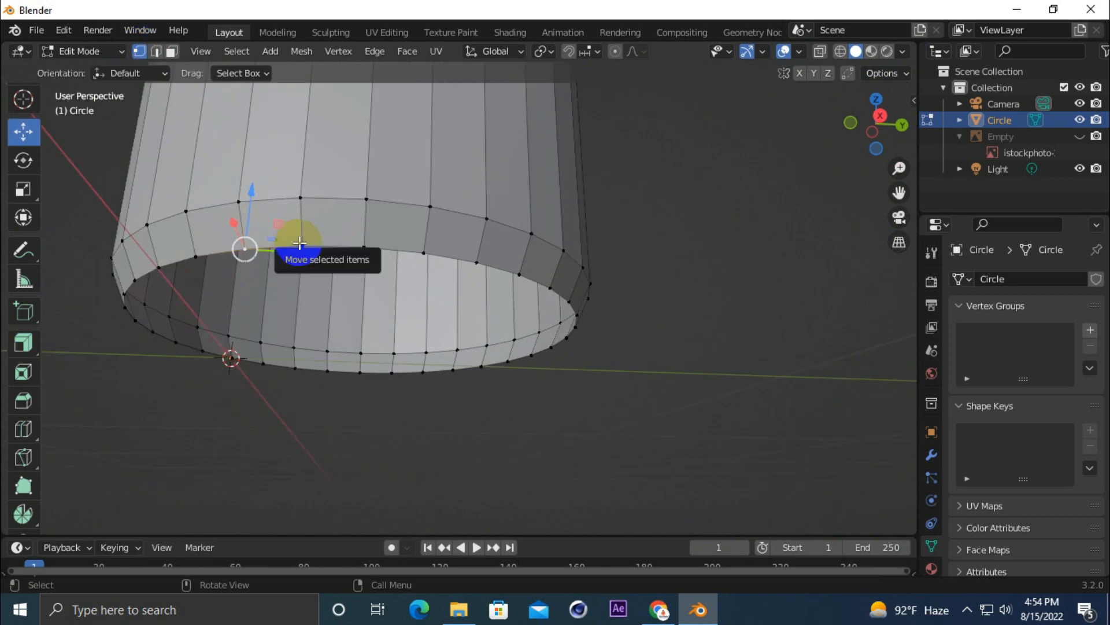
left_click(304, 245, "alt")
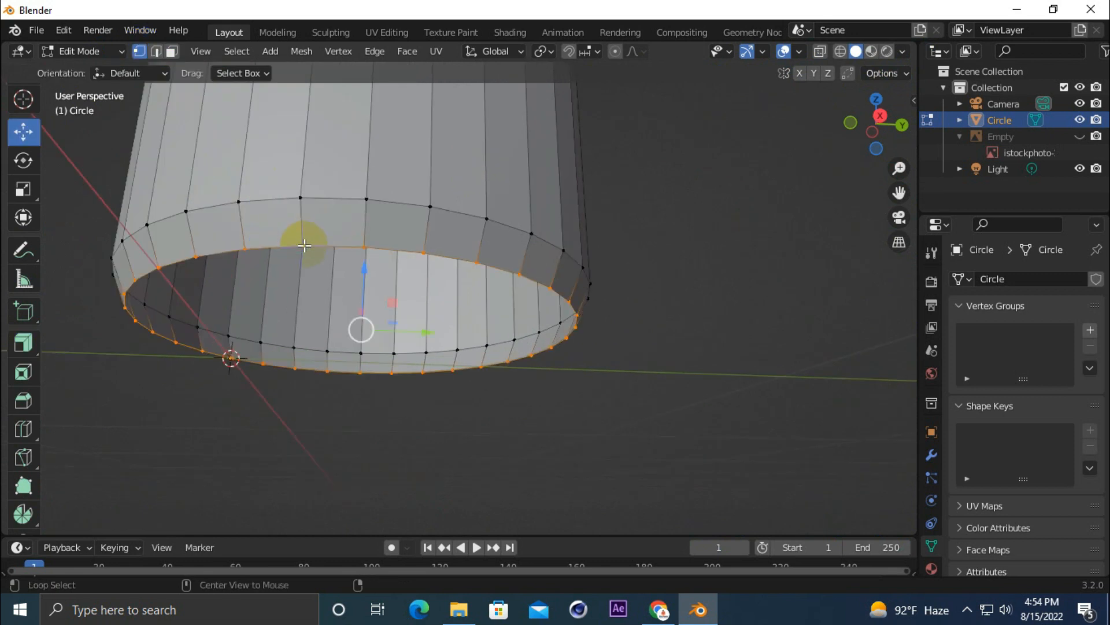
key("f")
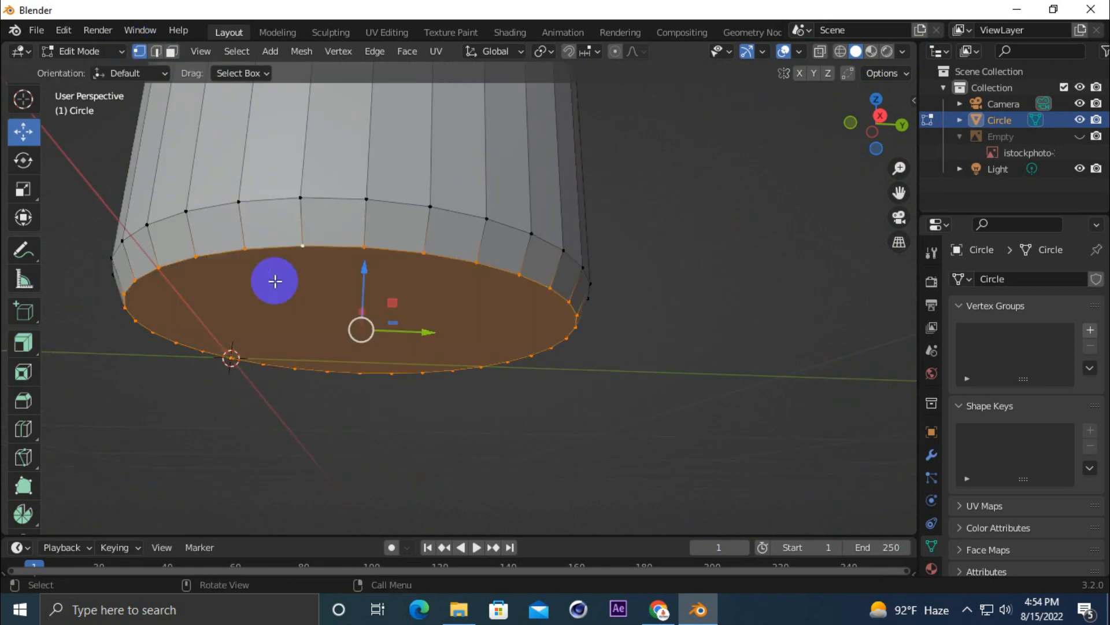
Step: Return to Object Mode with the bottle's neck and shoulder in view
mouse_move(876, 124)
left_mouse_down()
mouse_move(882, 506)
mouse_move(871, 533)
mouse_move(867, 115)
left_mouse_up()
scroll(547, 369, "down", 7)
left_click_drag(901, 195, 6, 408)
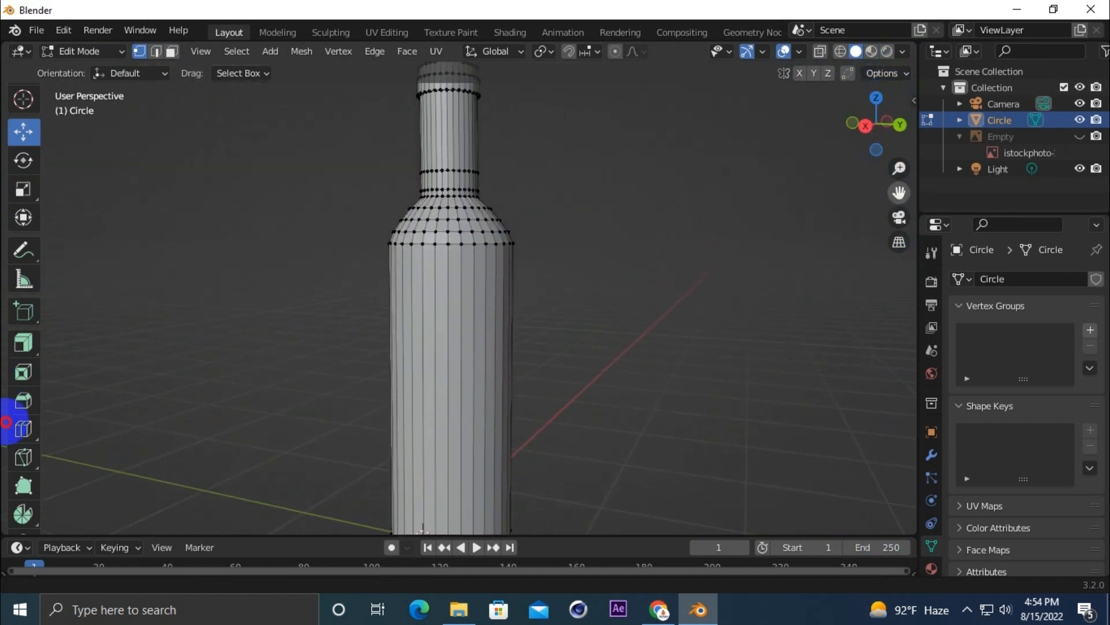
key("Tab")
scroll(467, 199, "up", 3)
left_click_drag(900, 193, 914, 273)
Step: Try smooth shading on the bottle object and undo it
right_click(468, 164)
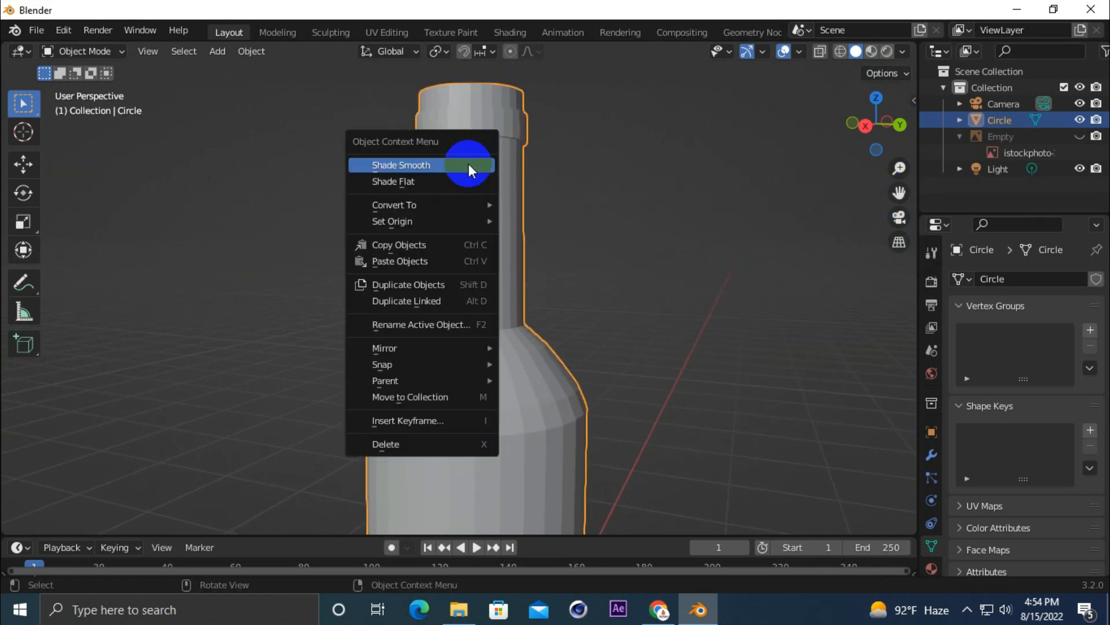
left_click(381, 164)
mouse_move(869, 113)
left_mouse_down()
mouse_move(22, 159)
mouse_move(30, 223)
mouse_move(840, 258)
mouse_move(831, 127)
mouse_move(854, 123)
left_mouse_up()
key("ctrl+z")
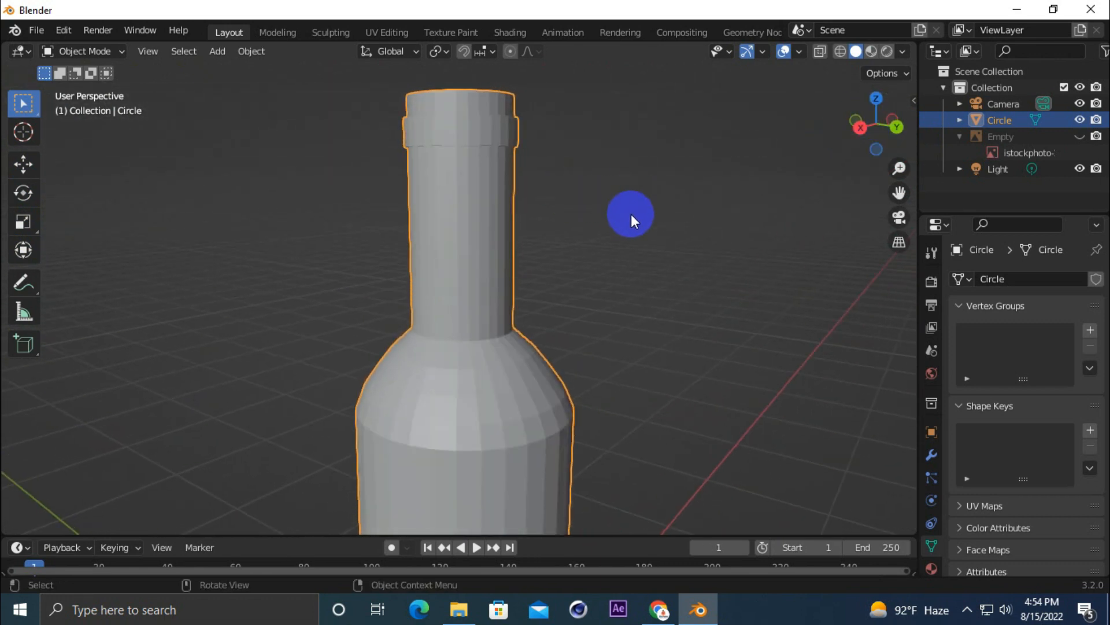
Step: Add a Subdivision Surface modifier to the bottle with three viewport levels
left_click(932, 454)
left_click(1050, 279)
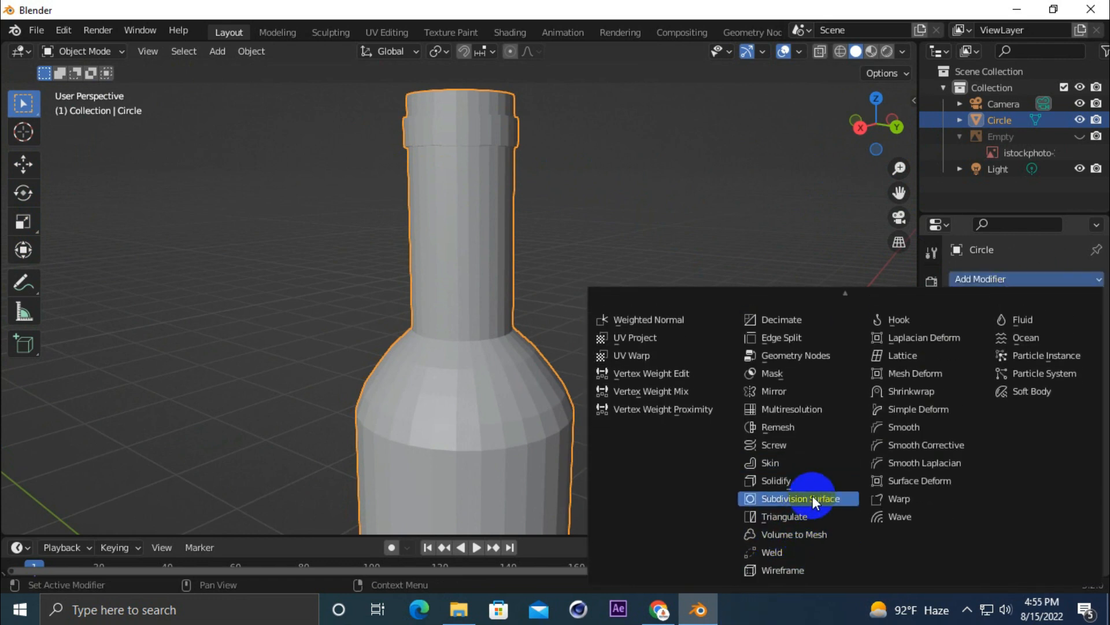
left_click(813, 498)
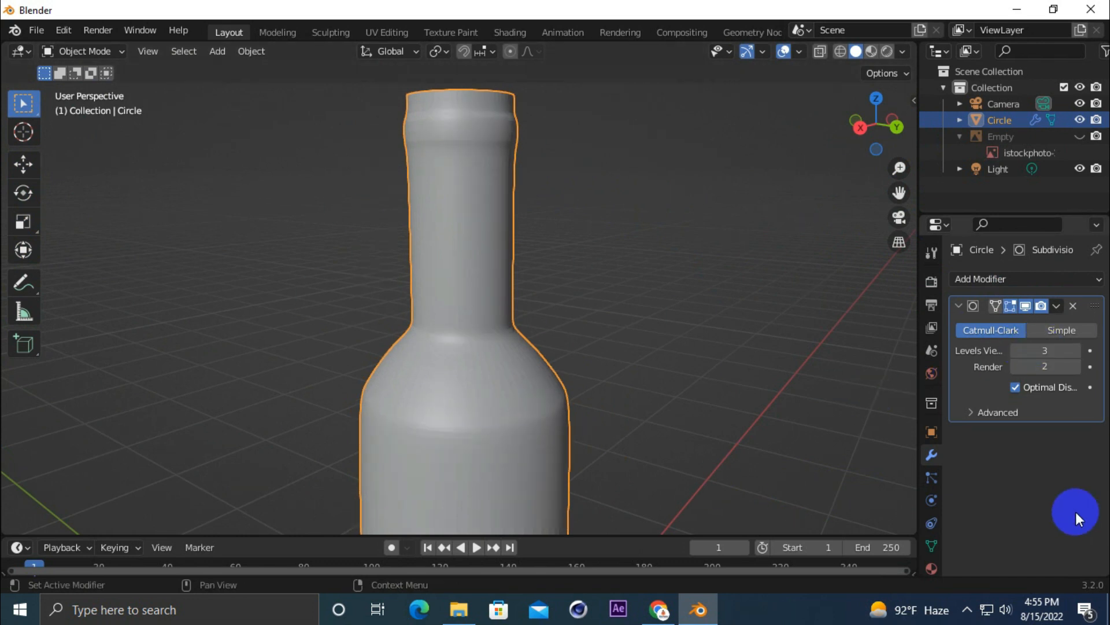
Step: Add a Solidify modifier to give the bottle's wall thickness at its open mouth
left_click_drag(879, 108, 13, 167)
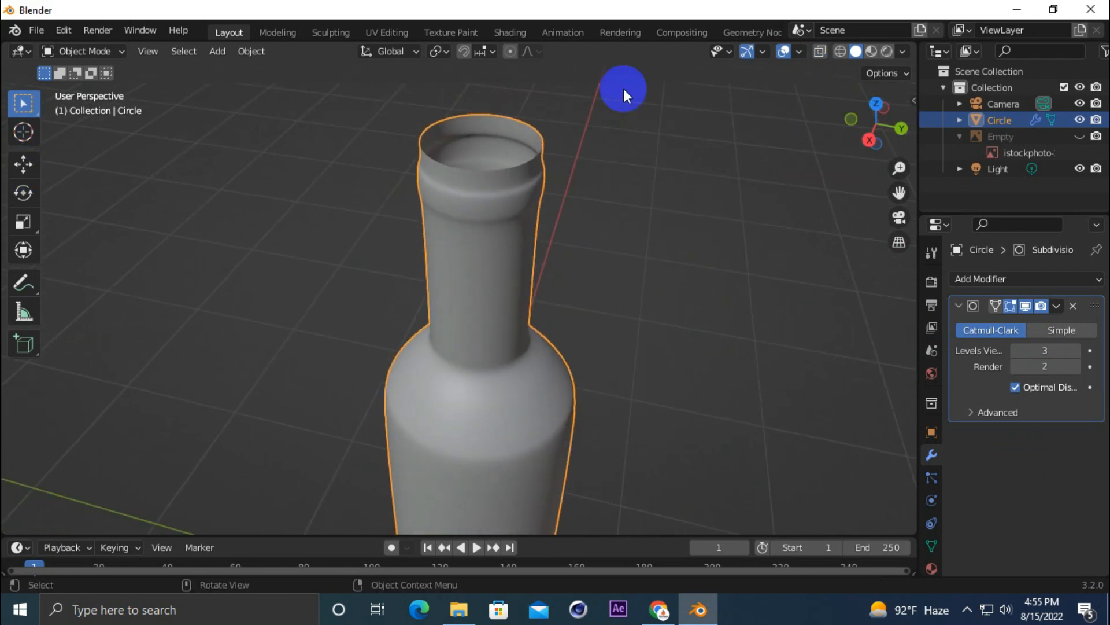
scroll(509, 102, "up", 4)
left_click_drag(894, 189, 883, 252)
scroll(562, 170, "up", 4)
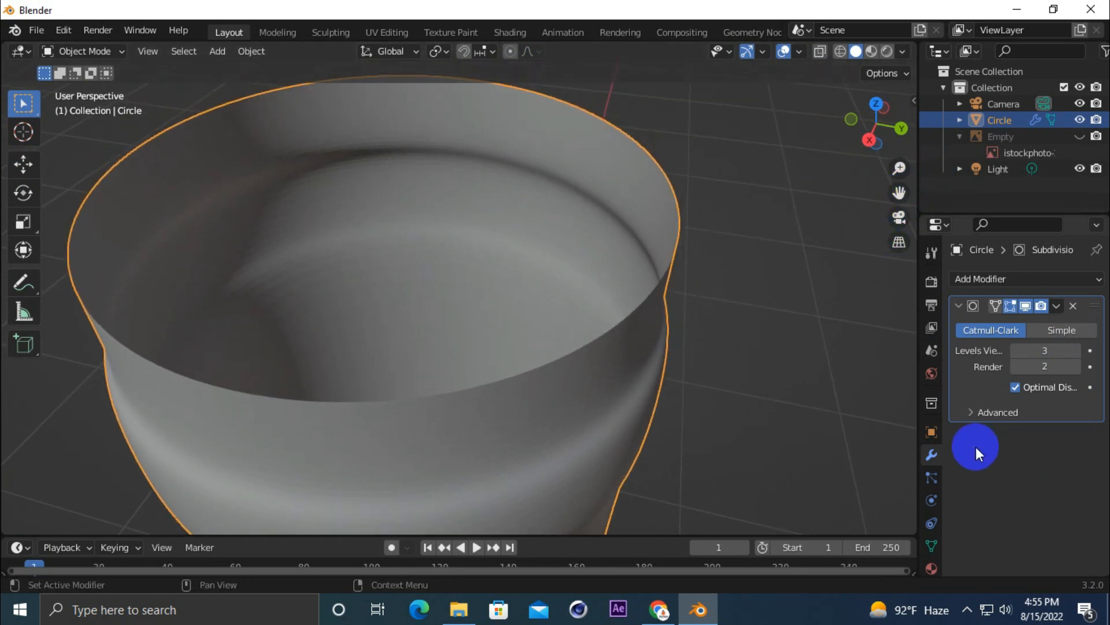
left_click(992, 280)
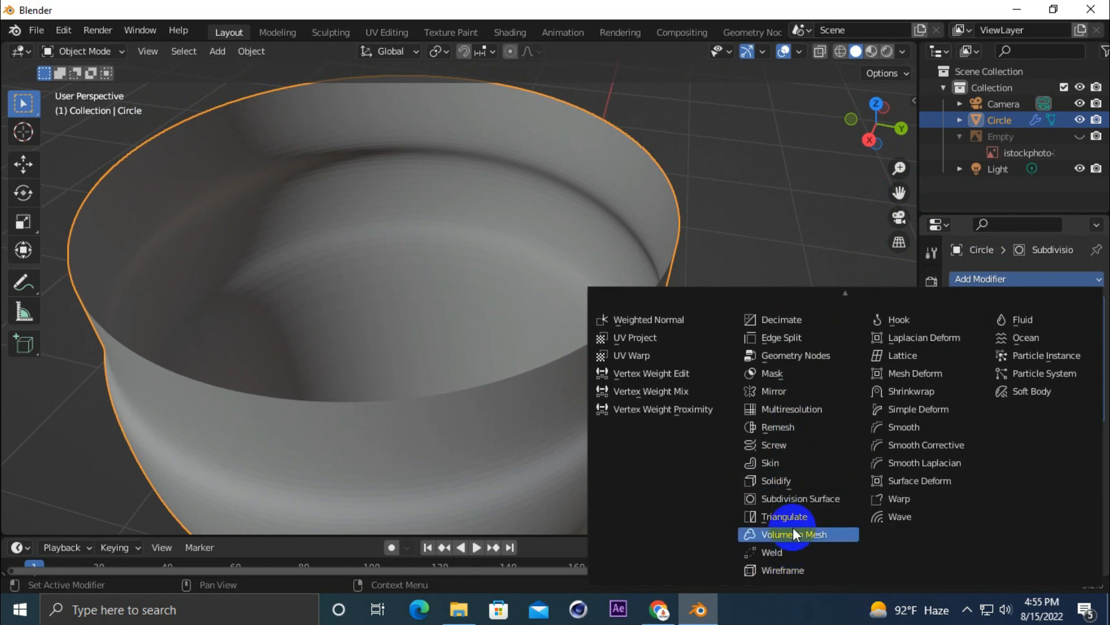
left_click(800, 480)
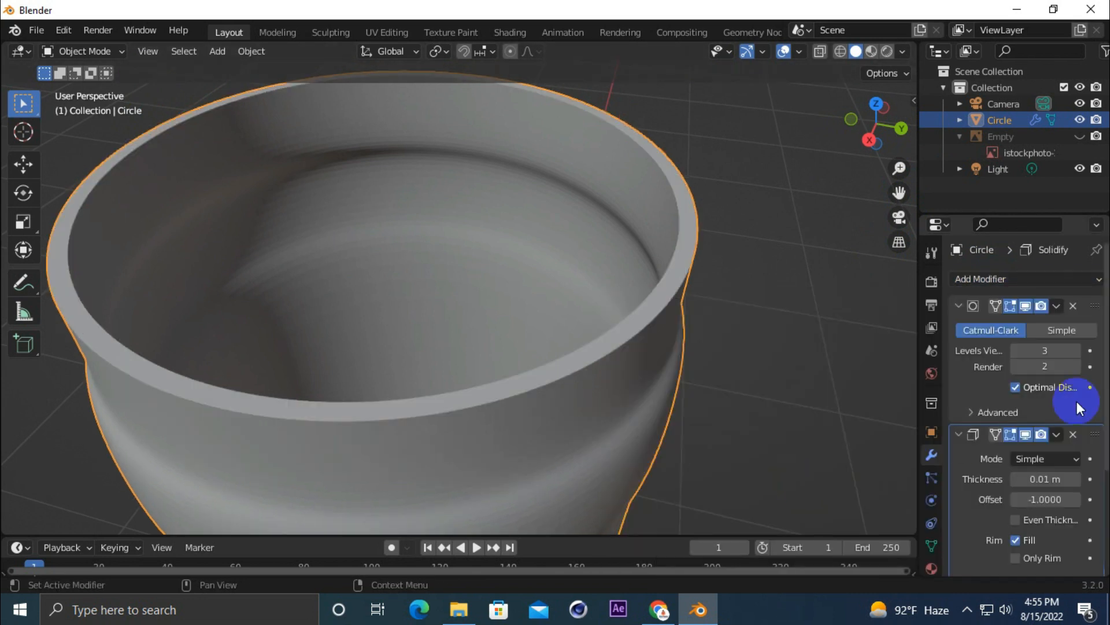
Step: Collapse both modifier settings and move Solidify above Subdivision Surface in the modifier stack
left_click(959, 306)
scroll(451, 225, "down", 7)
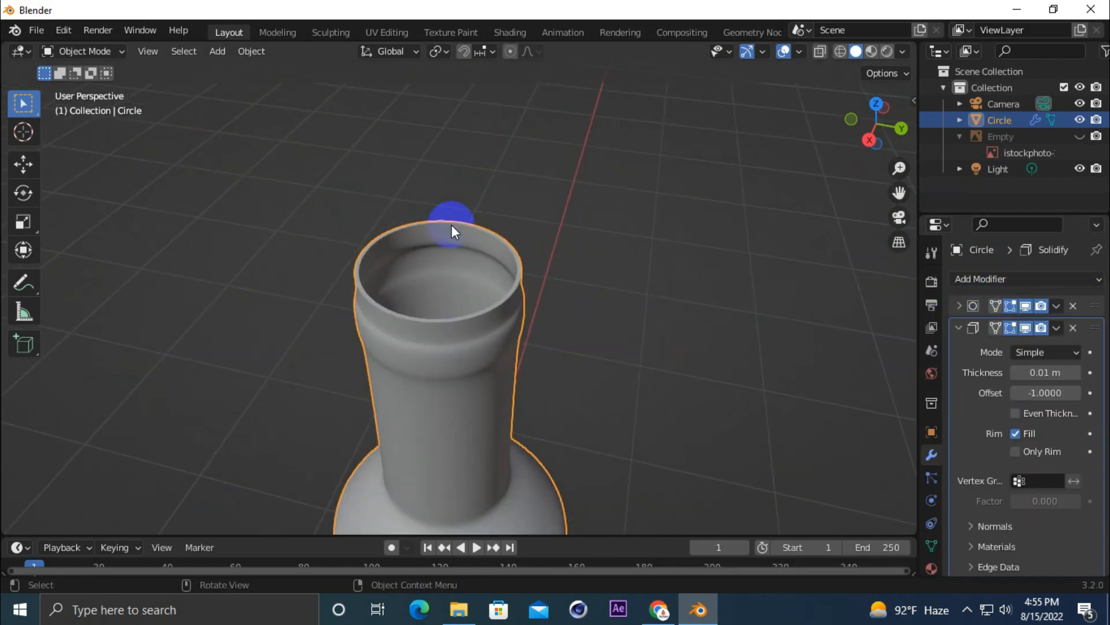
scroll(451, 226, "up", 5)
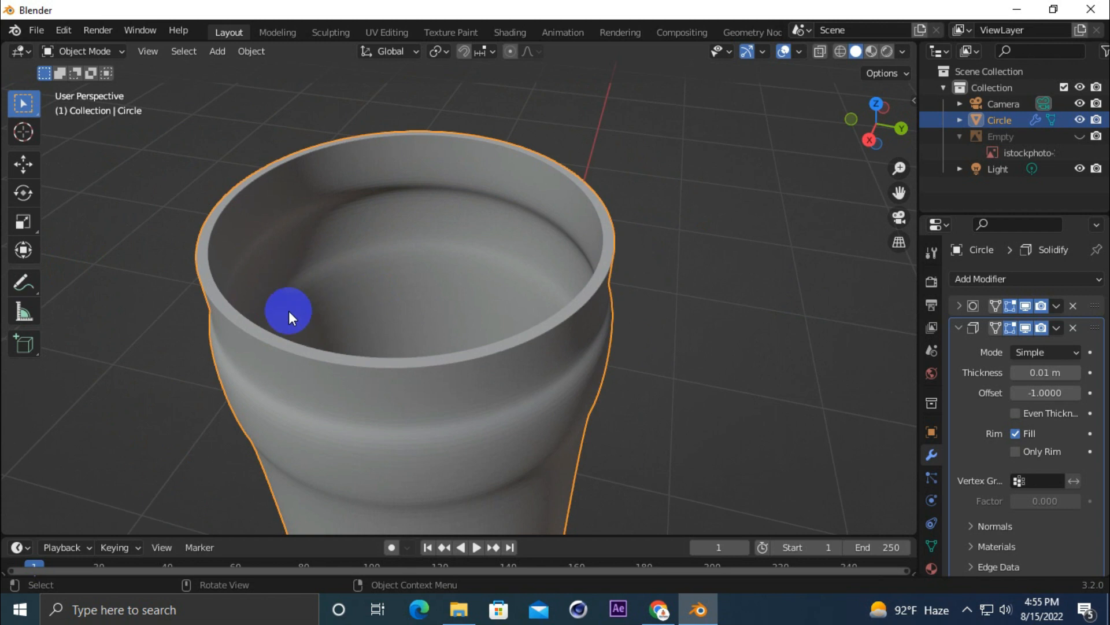
left_click(958, 331)
left_click_drag(1093, 307, 1099, 342)
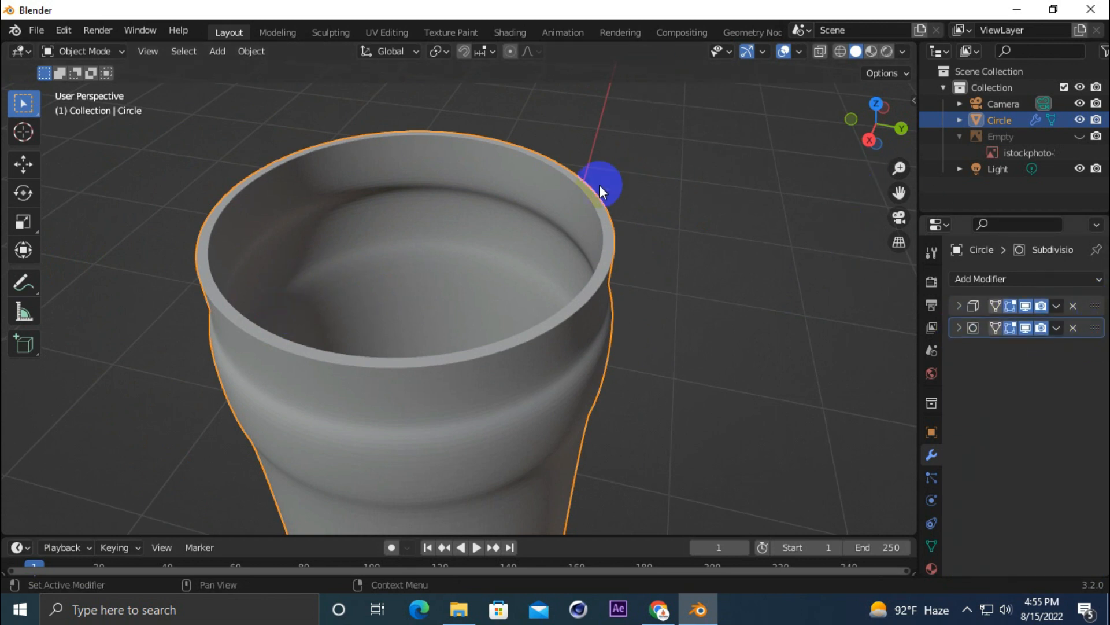
Step: Disable both modifiers in the viewport and in renders, and enter Edit Mode on the bottle mesh
left_click_drag(866, 133, 901, 111)
left_click(1085, 306)
left_click(1040, 309)
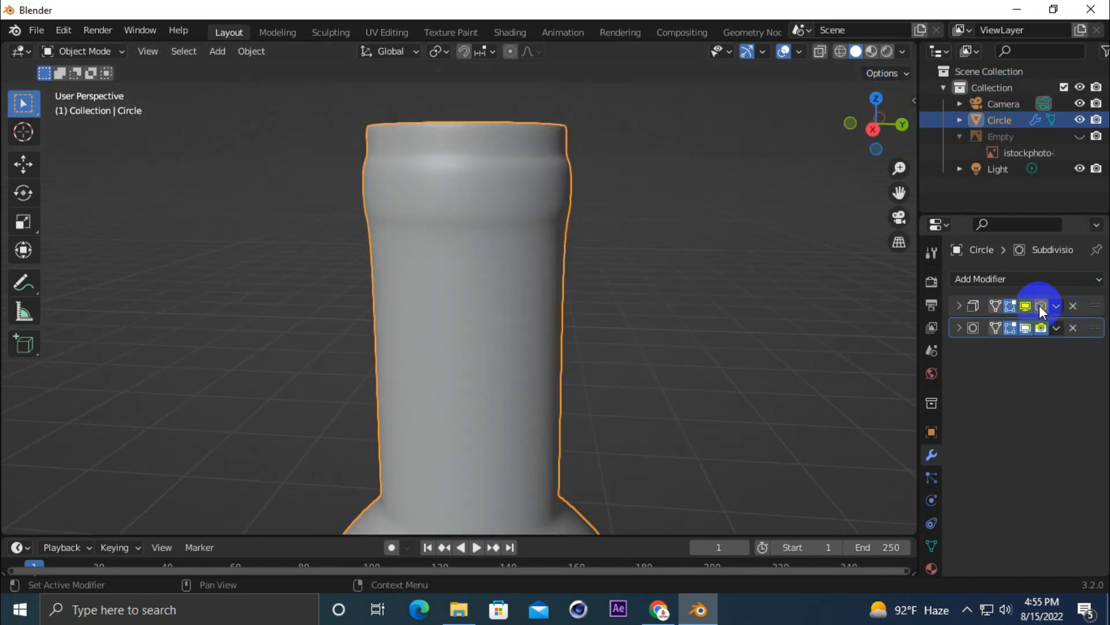
left_click(1030, 306)
left_click(1027, 309)
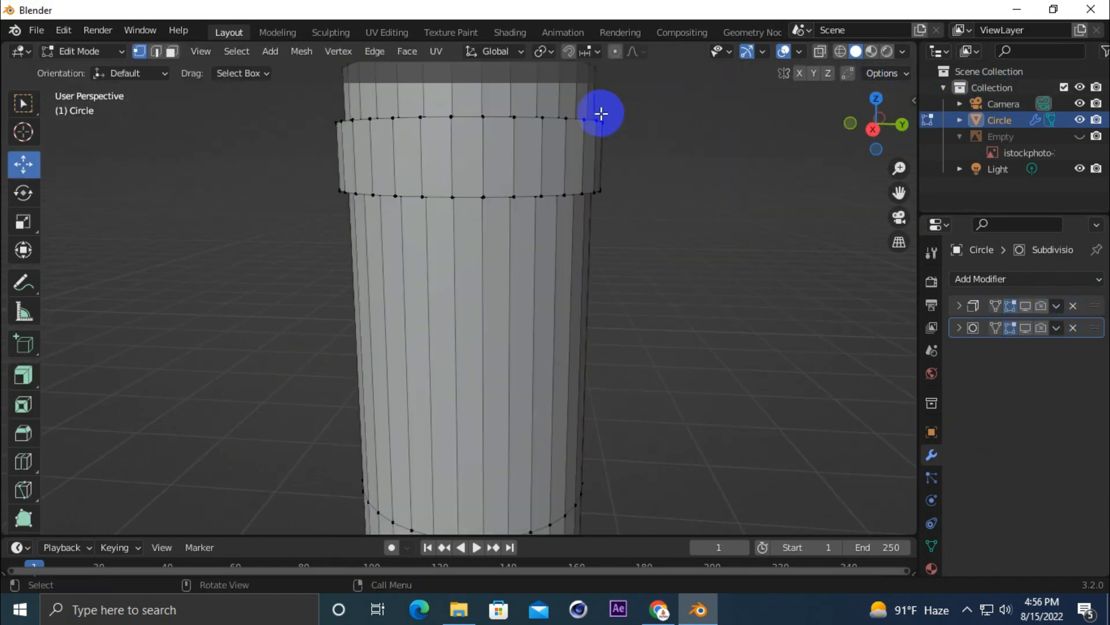
Step: Add two closely spaced loop cuts on the neck and slide them up just below the raised band
left_click_drag(873, 124, 885, 97)
left_click_drag(901, 190, 900, 307)
scroll(417, 225, "up", 2)
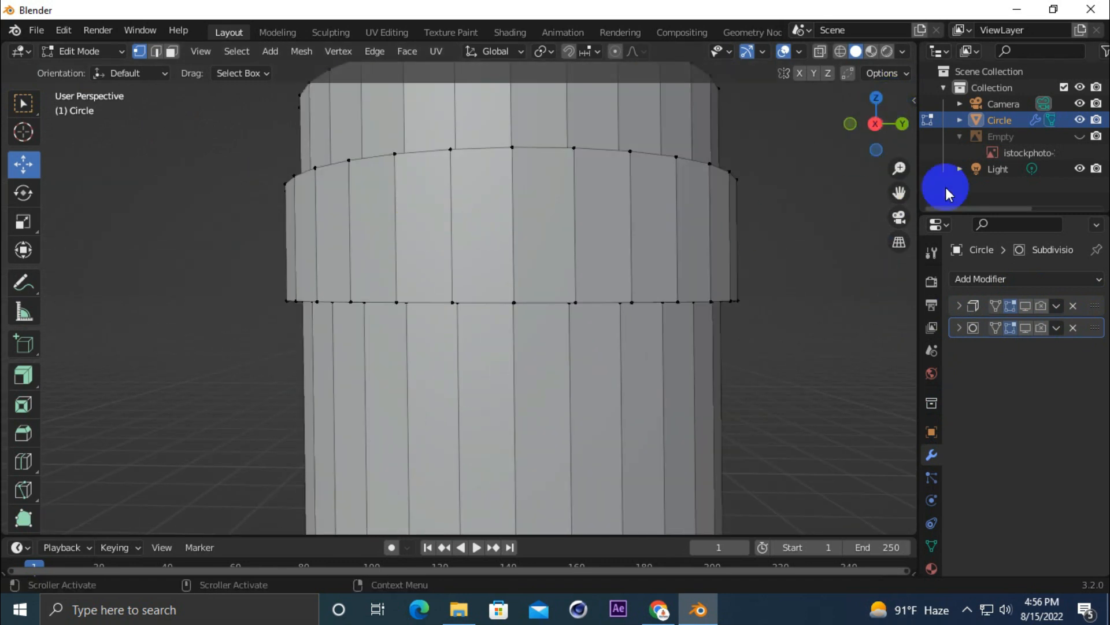
left_click_drag(900, 188, 900, 192)
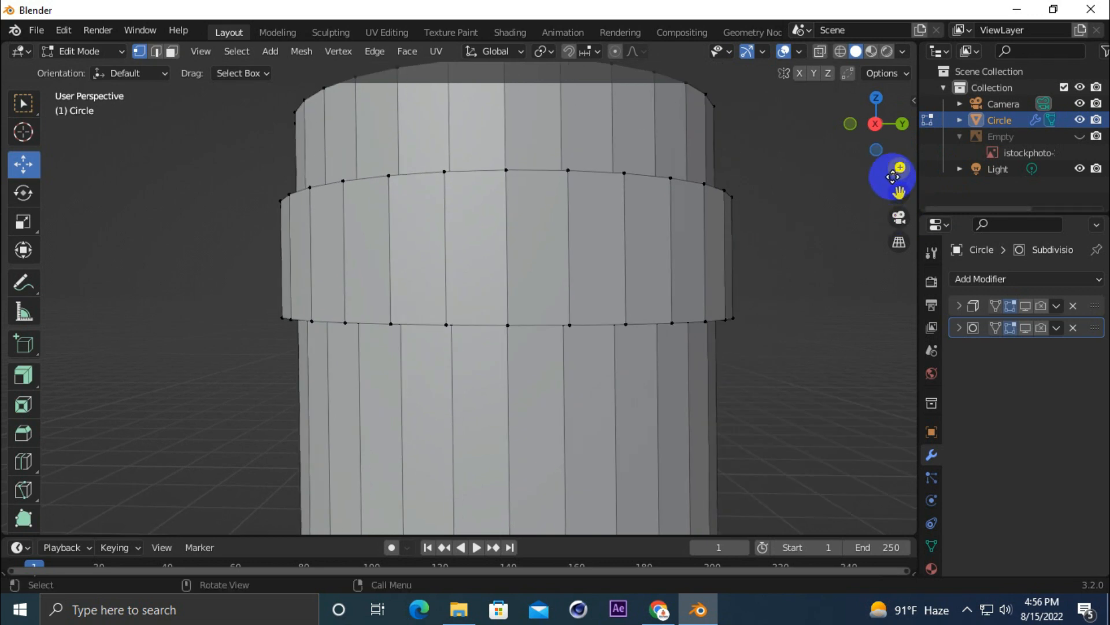
left_click_drag(879, 131, 876, 119)
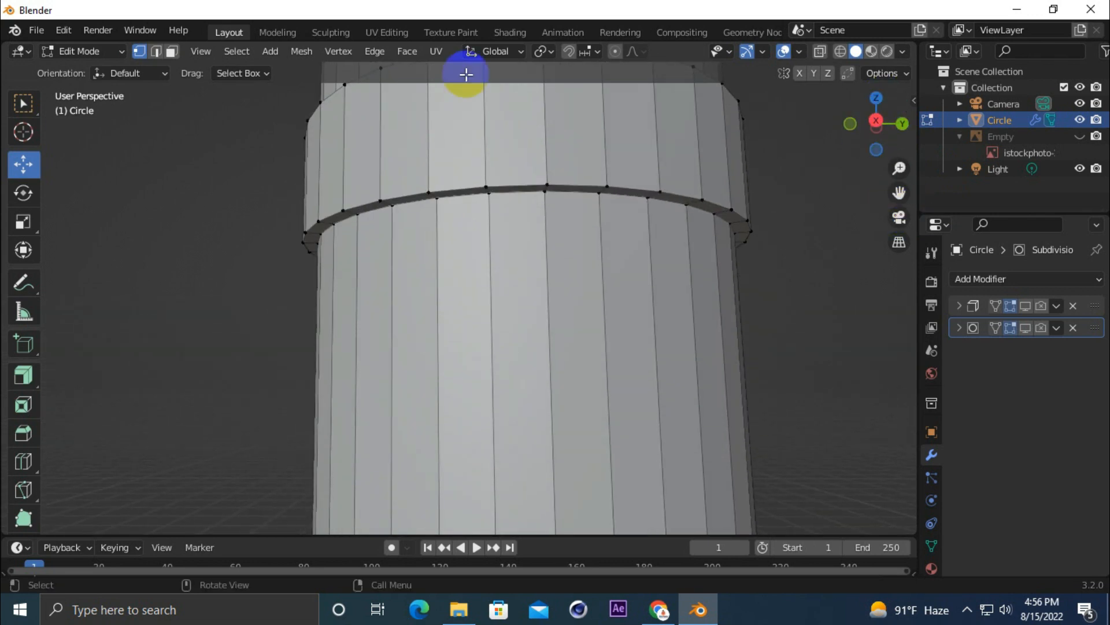
left_click(23, 464)
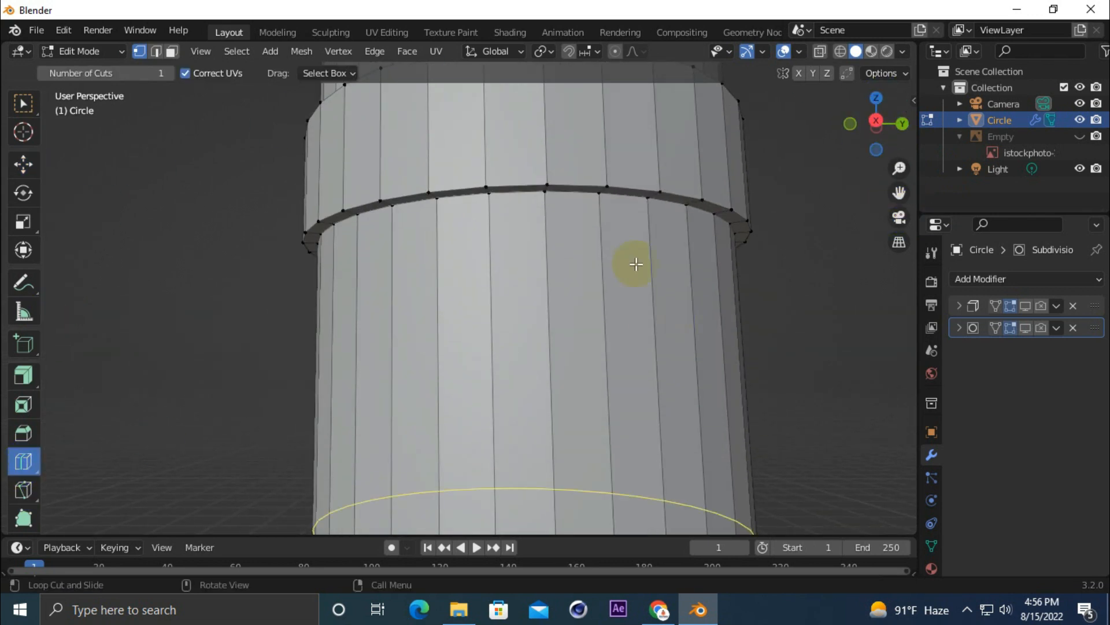
left_click_drag(510, 491, 513, 467)
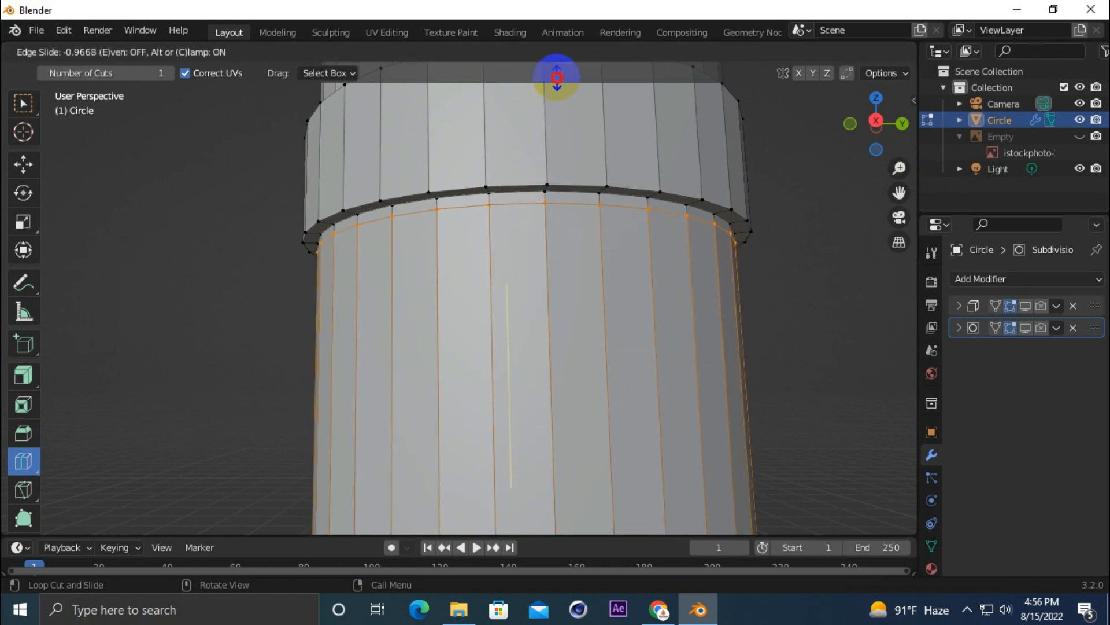
left_click_drag(561, 75, 561, 76)
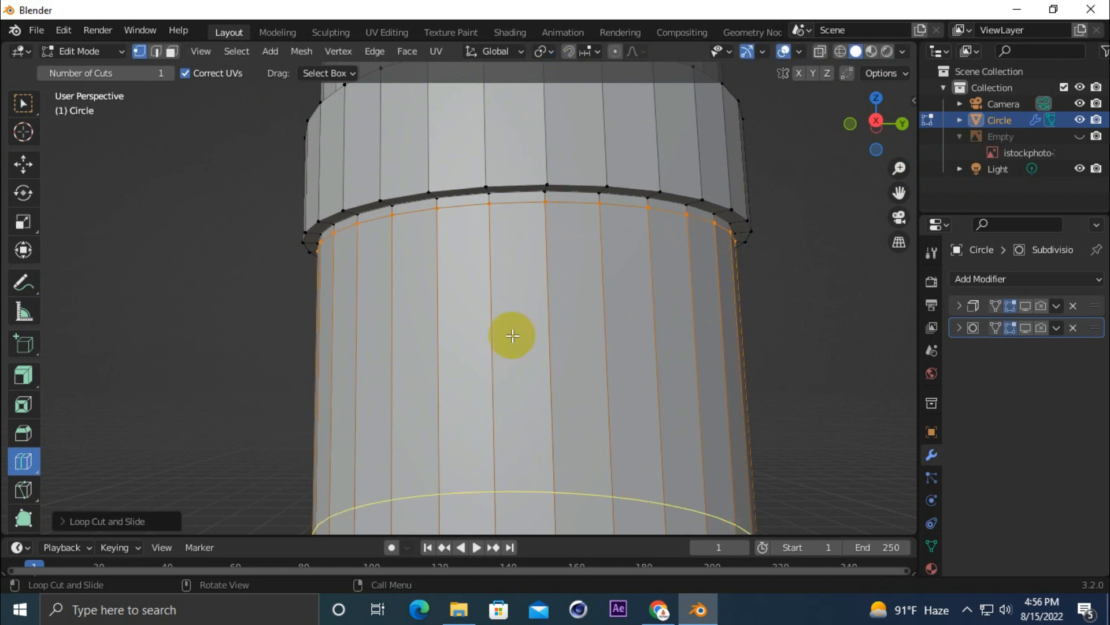
left_click_drag(524, 491, 527, 461)
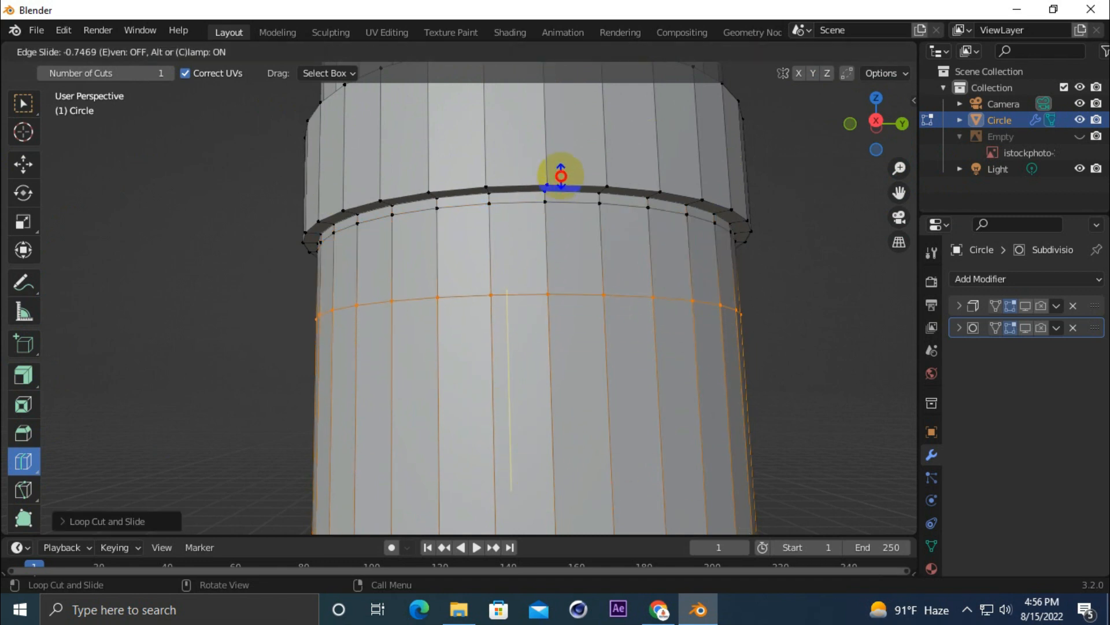
left_click_drag(576, 81, 572, 93)
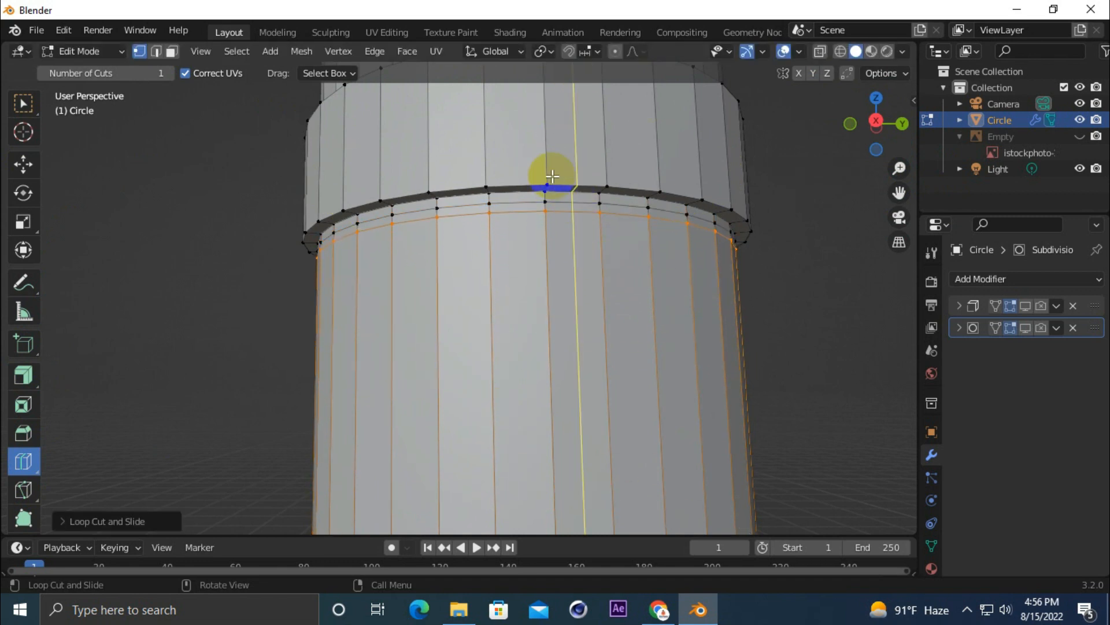
Step: Add a supporting loop cut on the raised band and slide it up to the band's upper edge
left_click_drag(890, 139, 887, 302)
left_click_drag(515, 334, 520, 198)
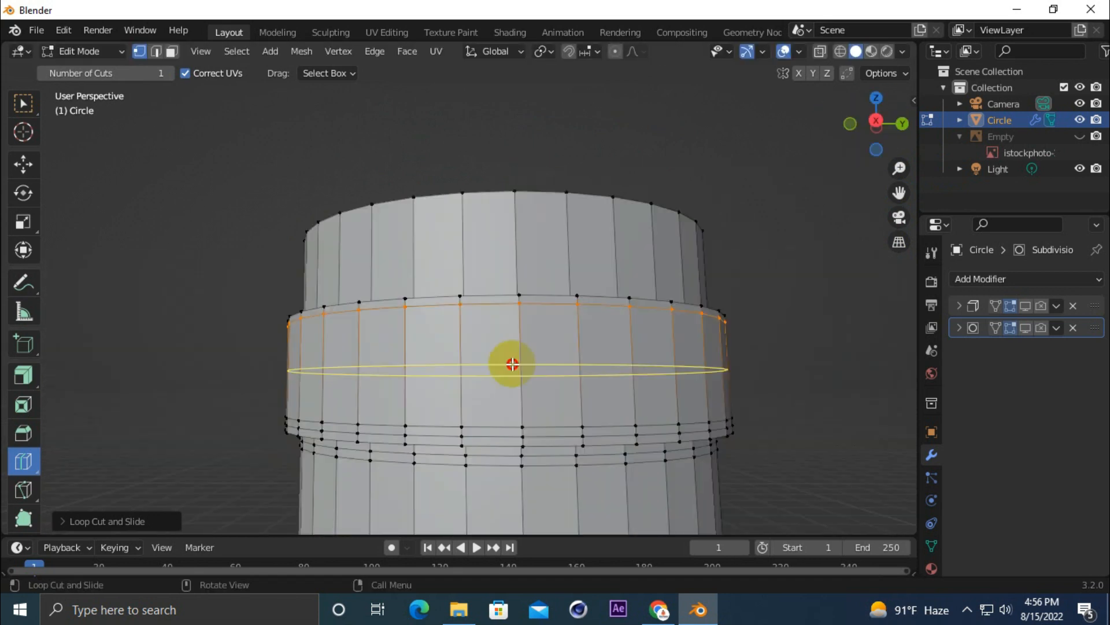
left_click_drag(889, 137, 879, 156)
Step: Turn both modifiers back on in the viewport and inspect the smoothed bottle
left_click(1025, 305)
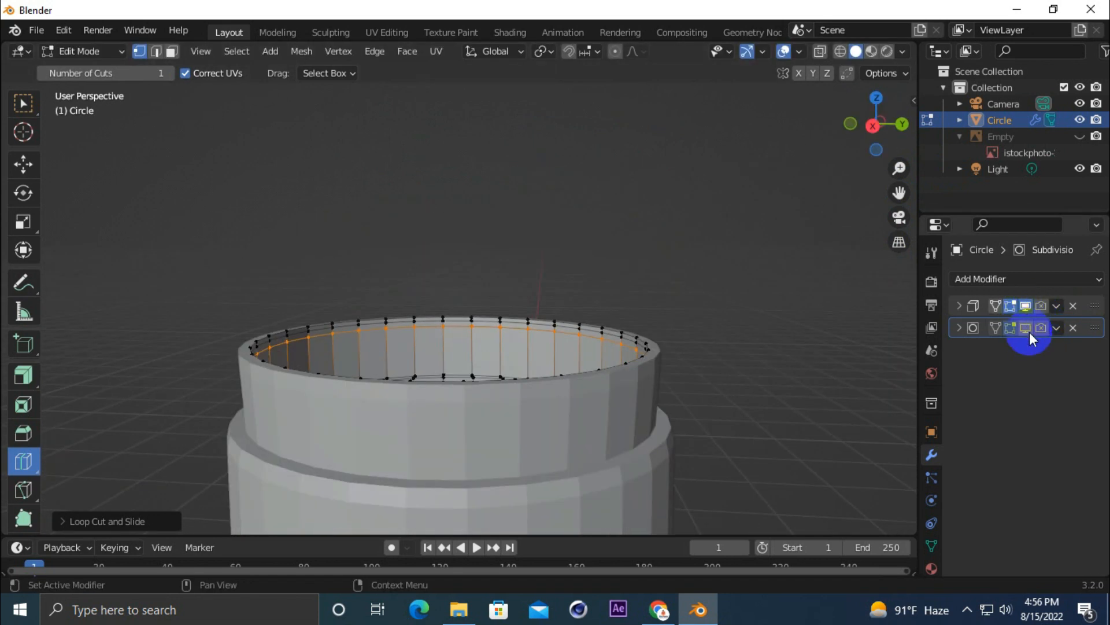
left_click(1026, 329)
left_click_drag(899, 192, 917, 5)
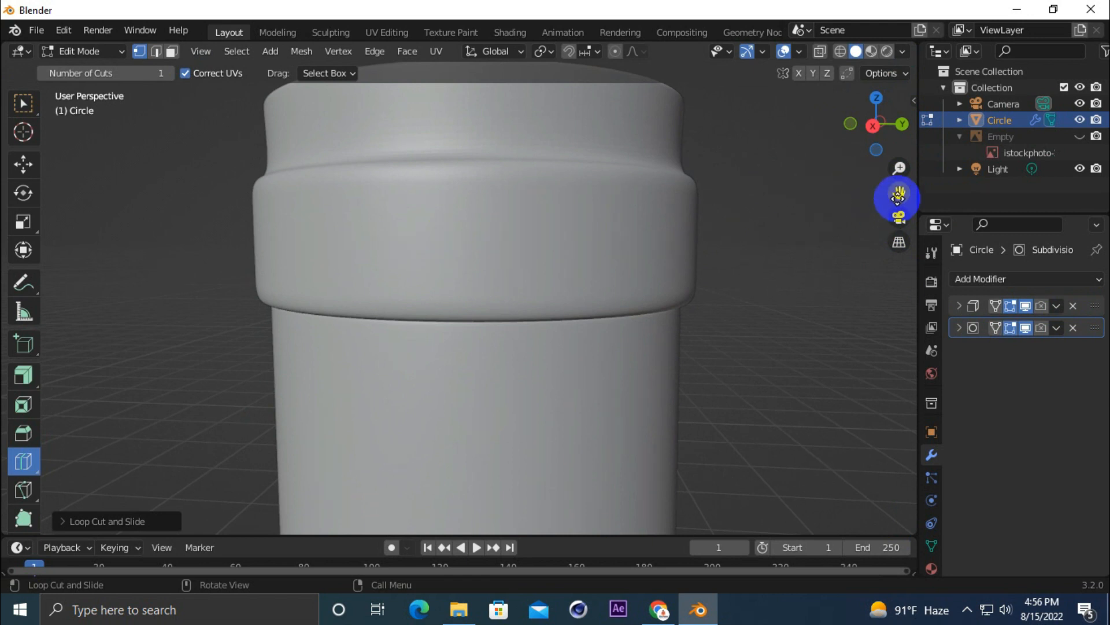
left_click_drag(899, 196, 879, 154)
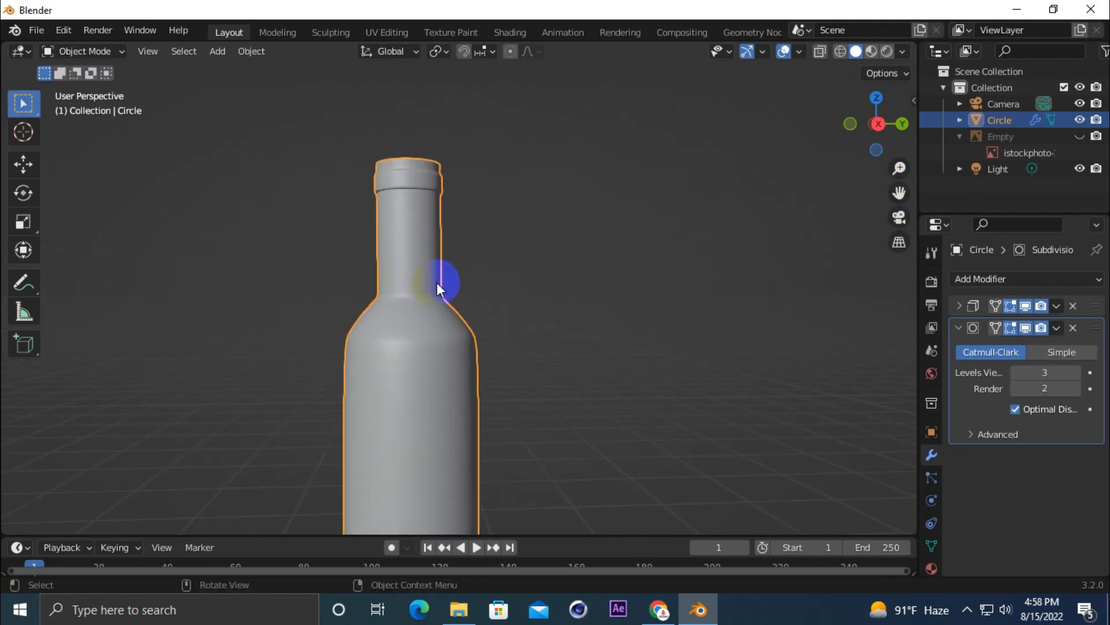
scroll(436, 282, "down", 3)
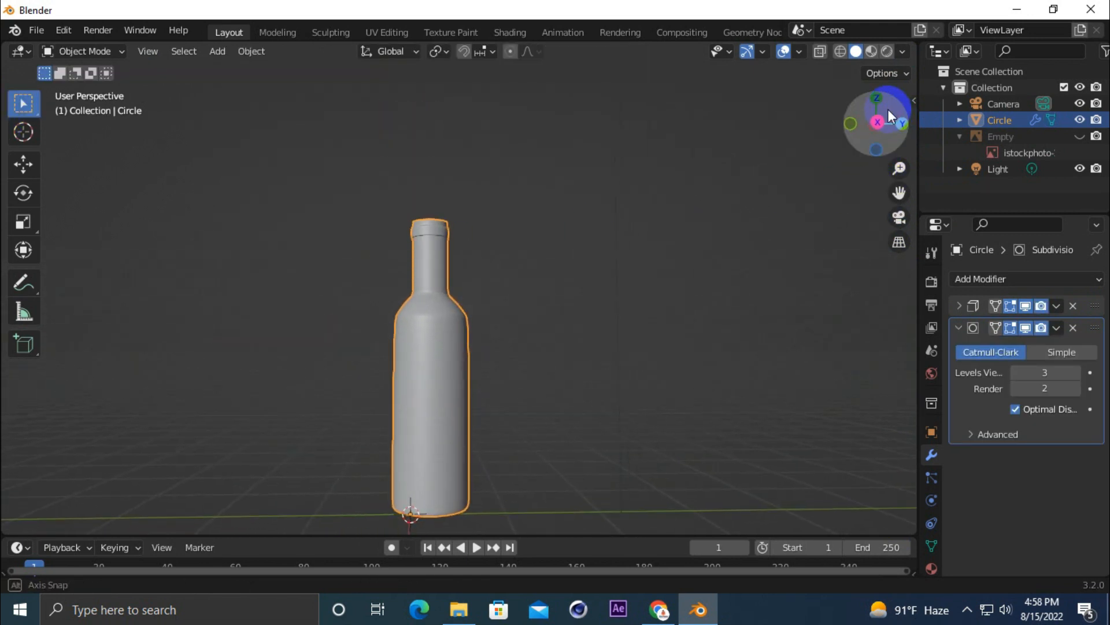
Step: Unhide the reference image and add a cylinder mesh to the scene for the wine glass
left_click(1079, 137)
left_click_drag(899, 168, 834, 175)
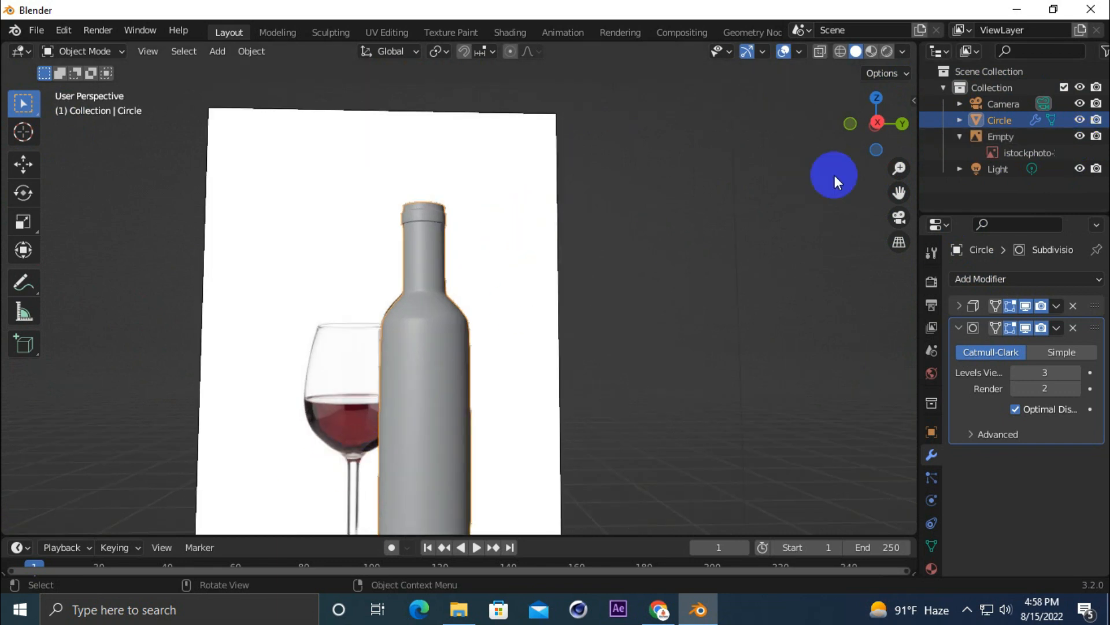
key("shift+a")
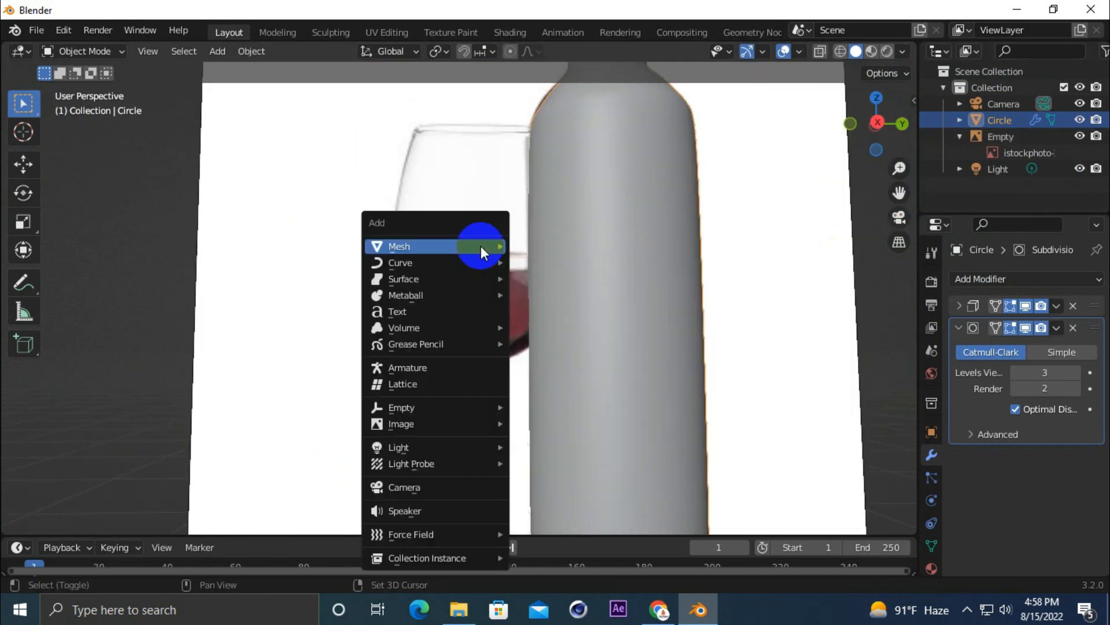
mouse_move(480, 245)
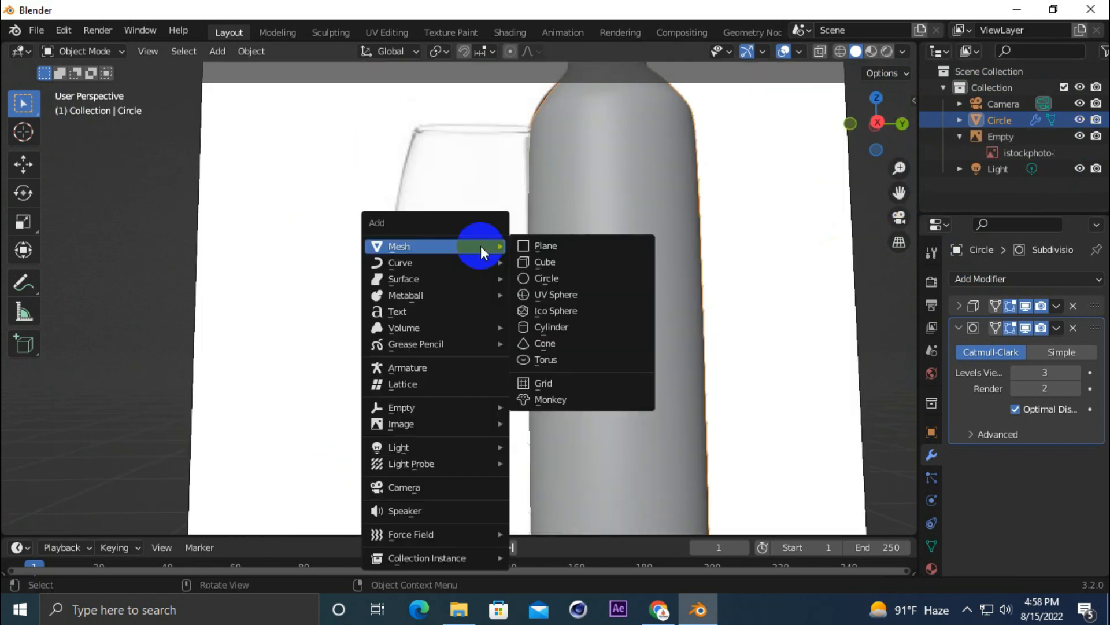
left_click(575, 327)
Step: Raise the cylinder along Z over the reference glass and hide the bottle in the viewport
scroll(512, 348, "down", 5)
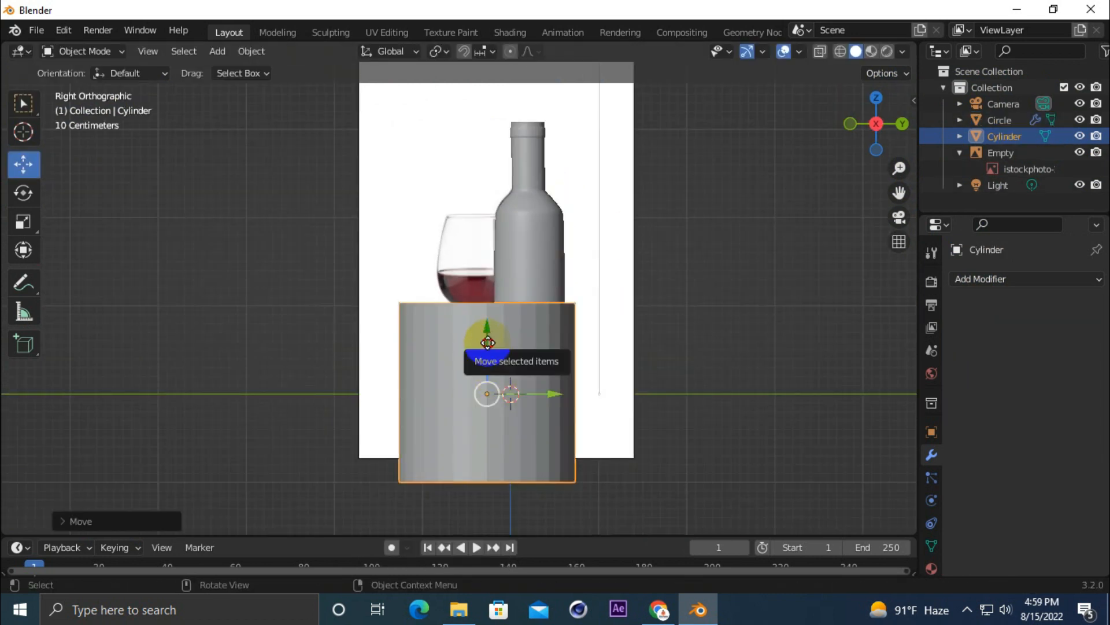
left_click_drag(481, 352, 489, 234)
left_click(524, 150)
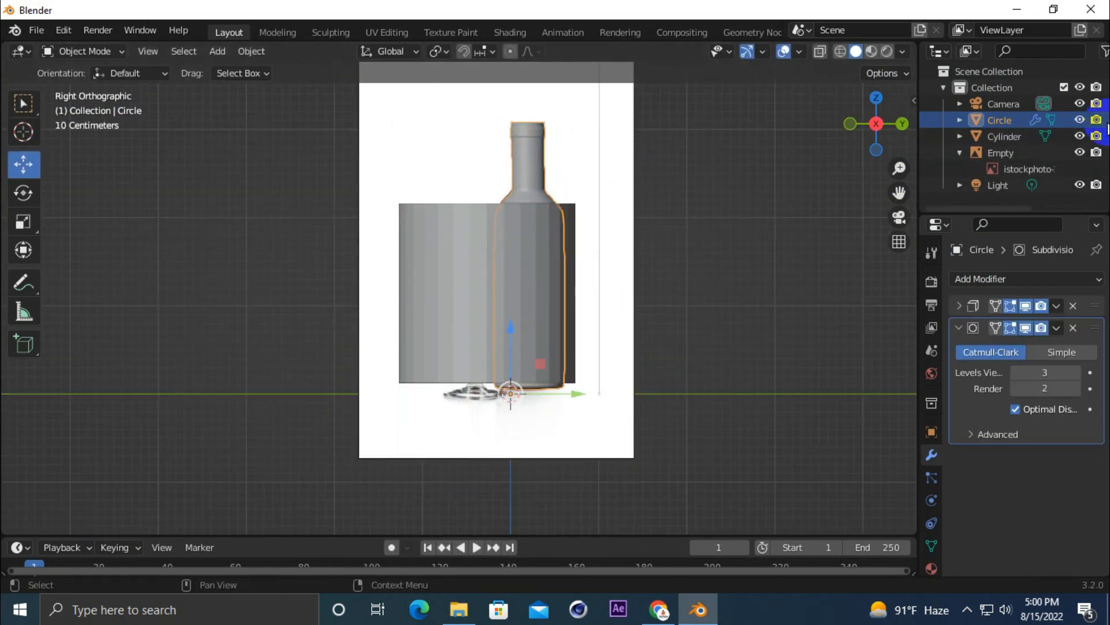
left_click(1080, 118)
Step: Select the cylinder and display it in wireframe shading with X-ray over the reference photo
scroll(601, 276, "up", 3)
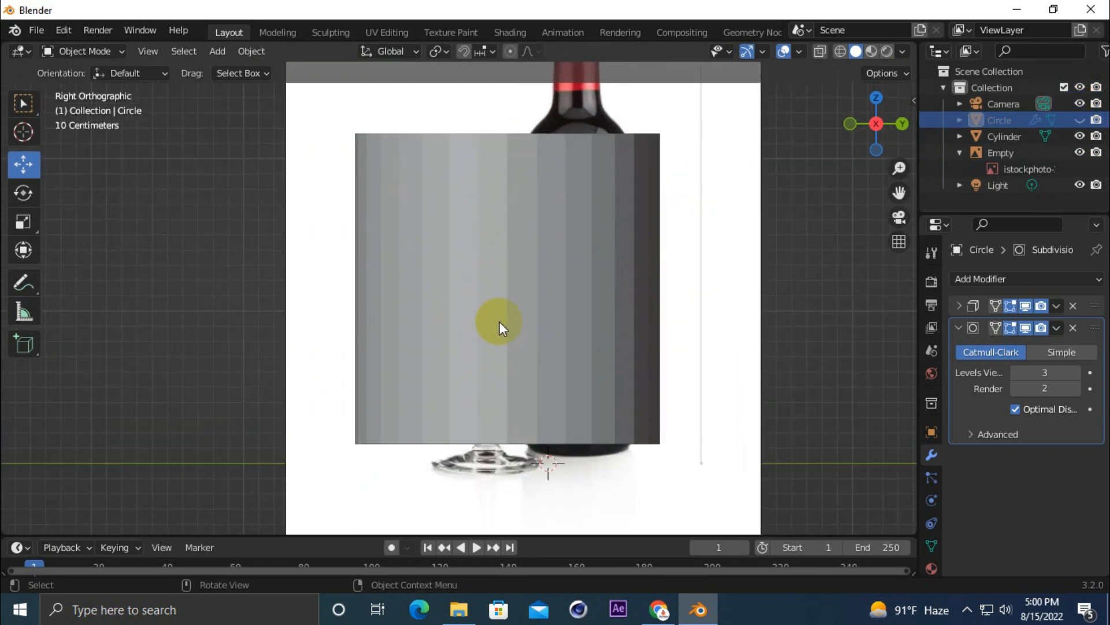
left_click(598, 258)
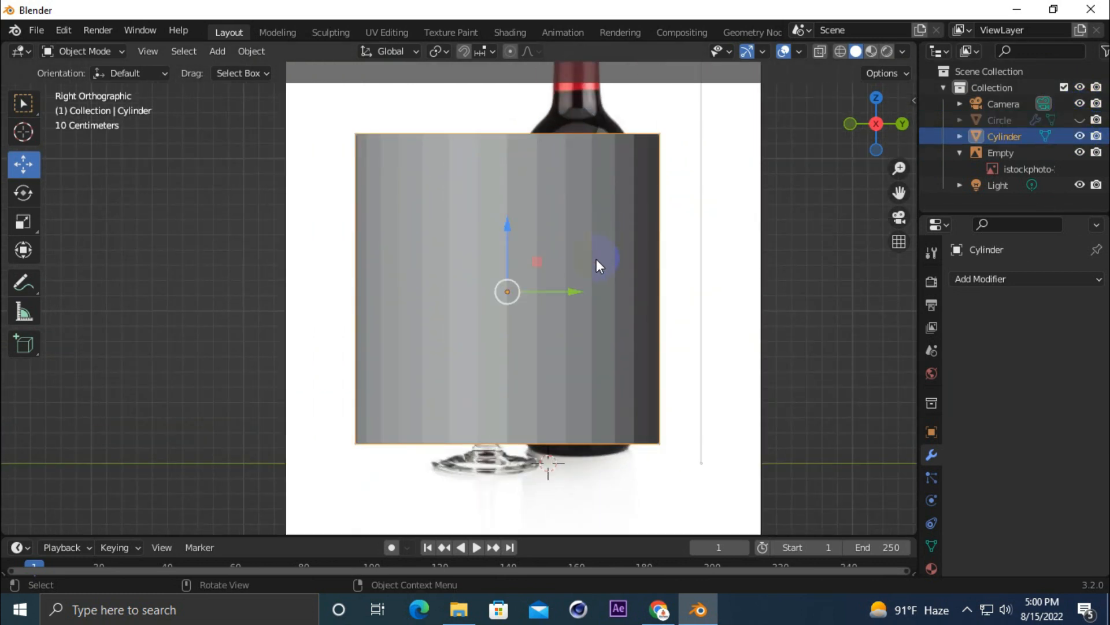
left_click(840, 51)
left_click(820, 52)
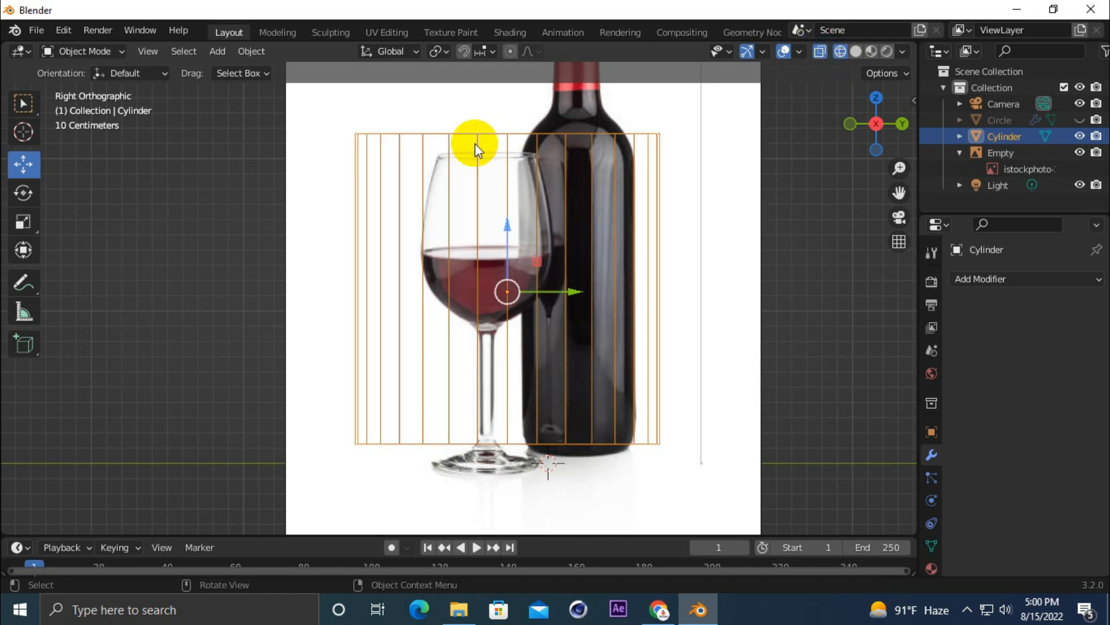
Step: Scale the cylinder to about half its size and move it over the glass bowl
key("s")
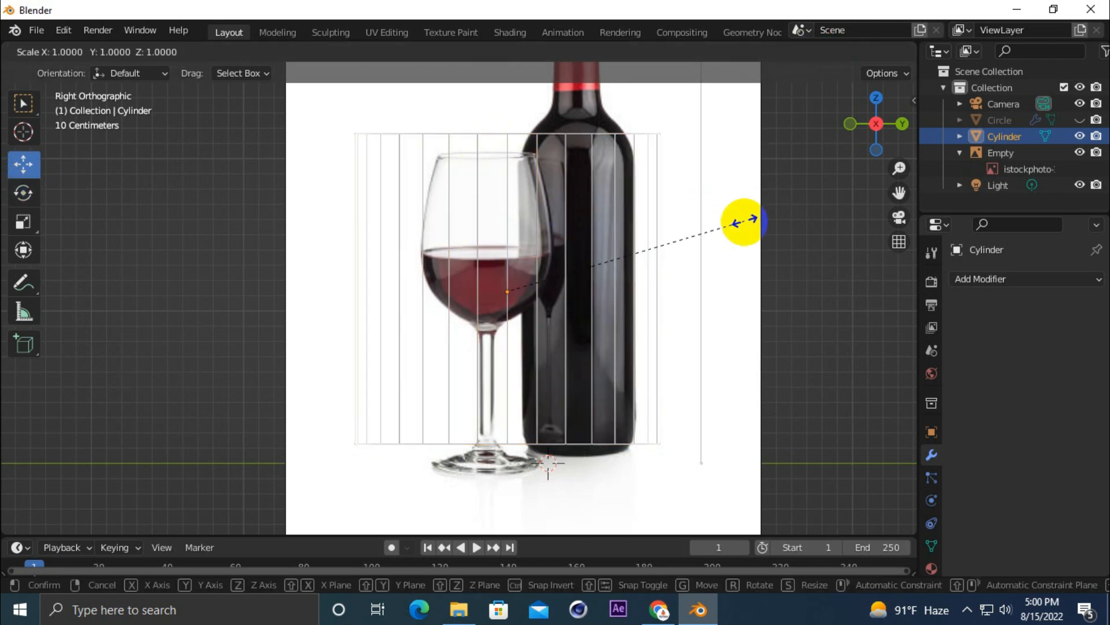
left_click(626, 253)
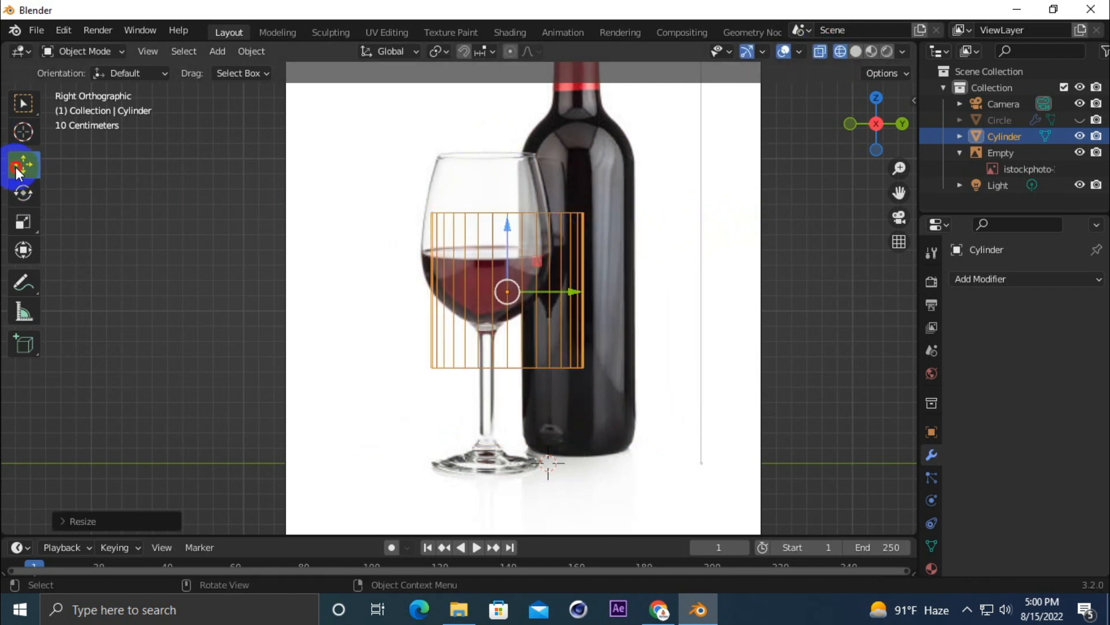
left_click_drag(566, 287, 539, 292)
left_click_drag(489, 249, 491, 194)
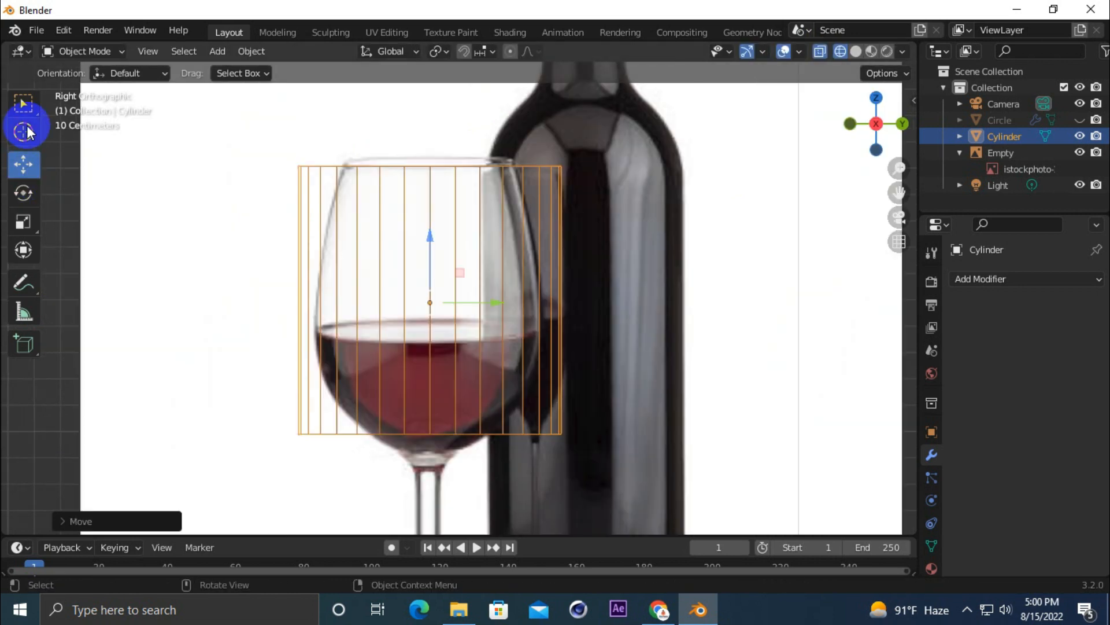
Step: In Edit Mode, lower the cylinder's top vertices and raise its bottom vertices to leave a short band above the wine level
left_click(81, 51)
left_click(70, 69)
left_click_drag(208, 115, 639, 231)
left_click_drag(434, 124, 443, 232)
left_click_drag(231, 376, 630, 480)
left_click_drag(428, 376, 438, 267)
Step: Scale the whole band uniformly to match the width of the glass bowl
scroll(437, 276, "up", 2)
left_click_drag(98, 221, 748, 385)
key("s")
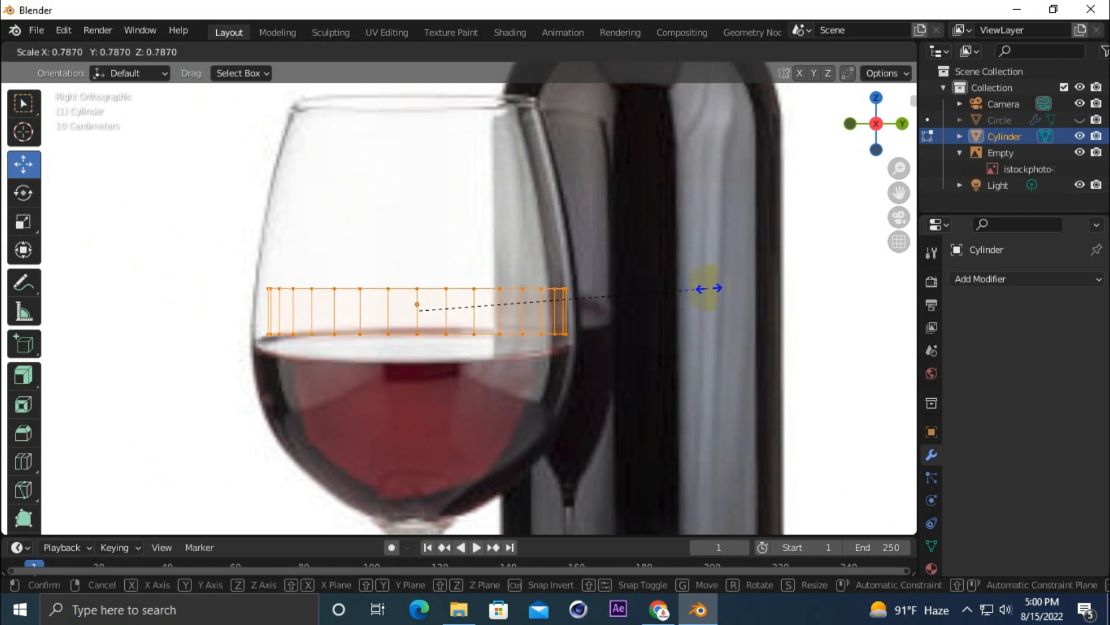
left_click(734, 288)
Step: Extrude the band's bottom ring down past the wine surface and scale it slightly in to the bowl's outline
scroll(454, 286, "up", 1)
left_click_drag(203, 340, 707, 394)
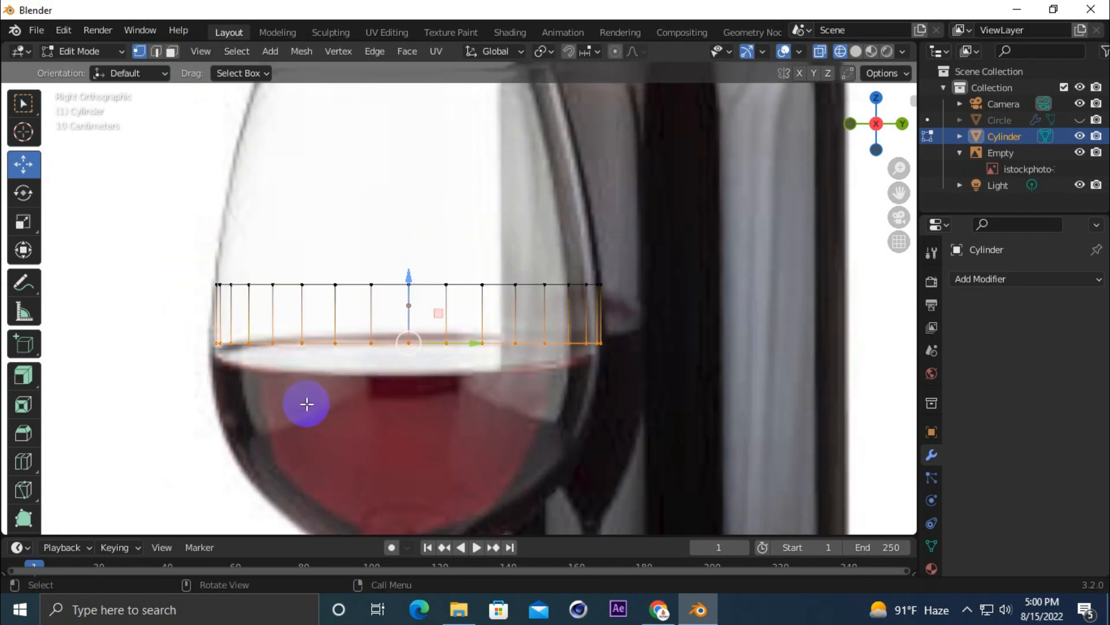
left_click(23, 225)
left_click_drag(474, 343, 474, 343)
left_click(23, 165)
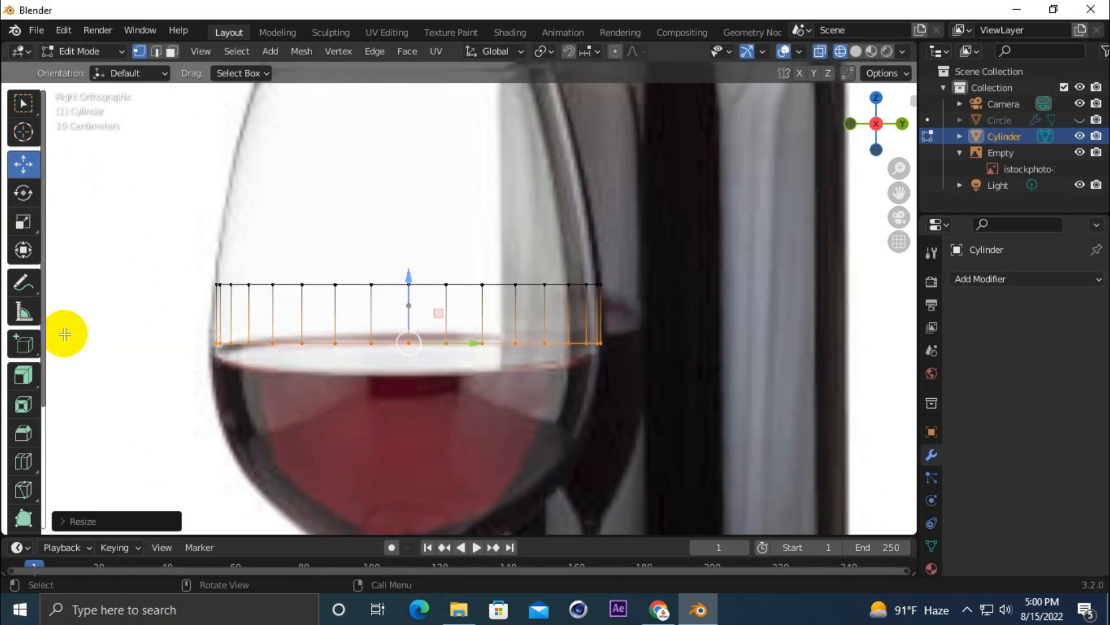
left_click(22, 377)
left_click_drag(408, 352, 410, 416)
left_click_drag(896, 191, 889, 83)
key("s")
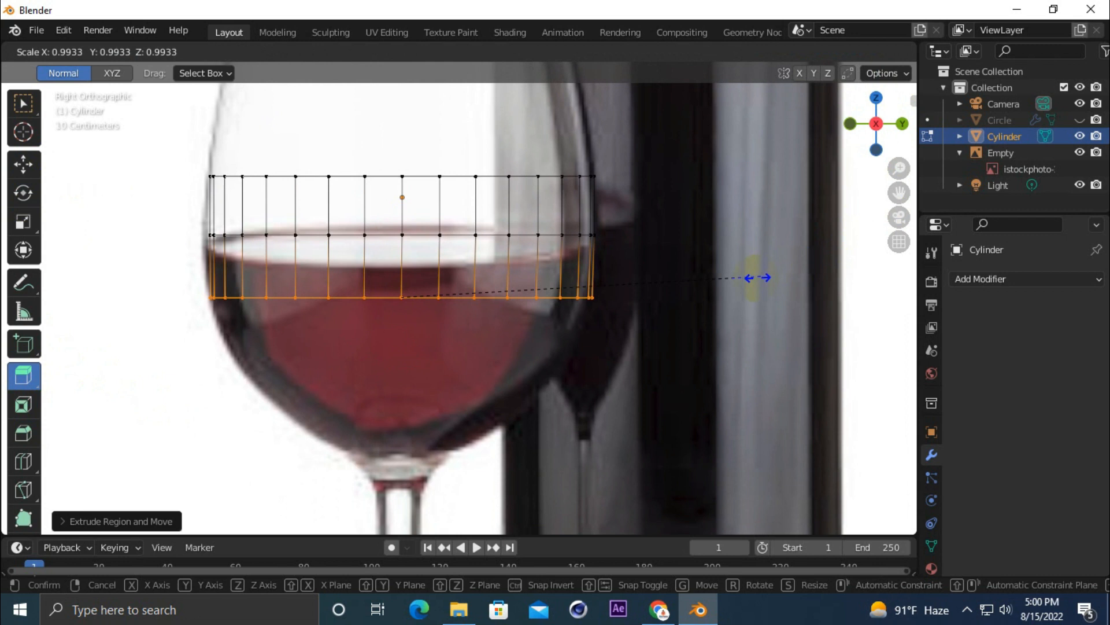
left_click(750, 276)
Step: Extrude the lower ring further down the bowl and scale it in to about 0.85
left_click_drag(401, 279, 401, 368)
key("s")
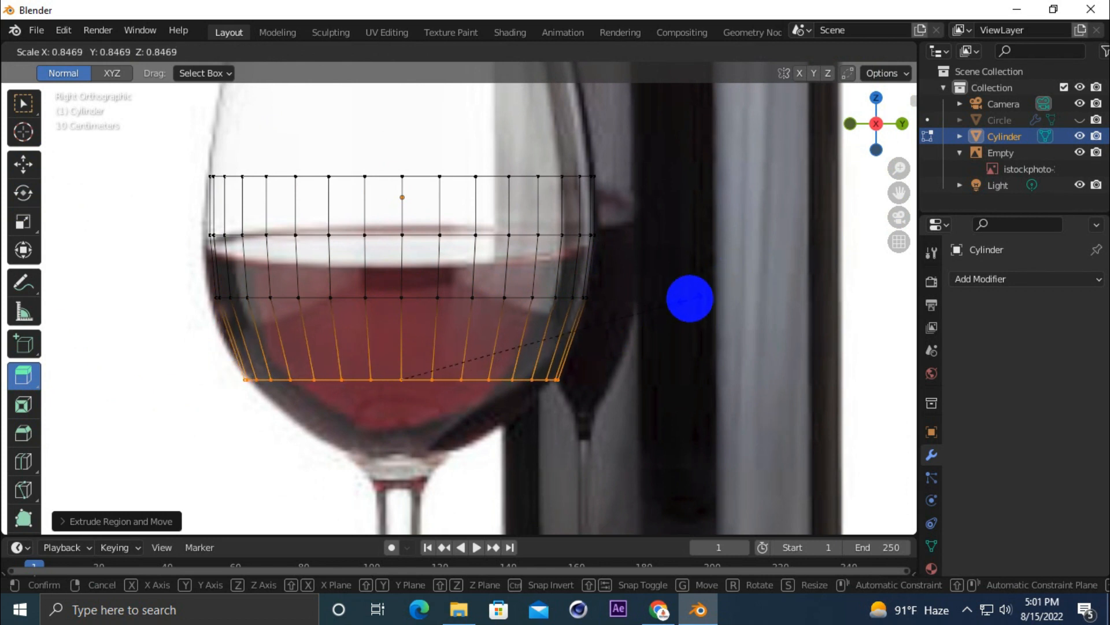
left_click(688, 298)
key("s")
left_click(401, 359)
key("ctrl+z")
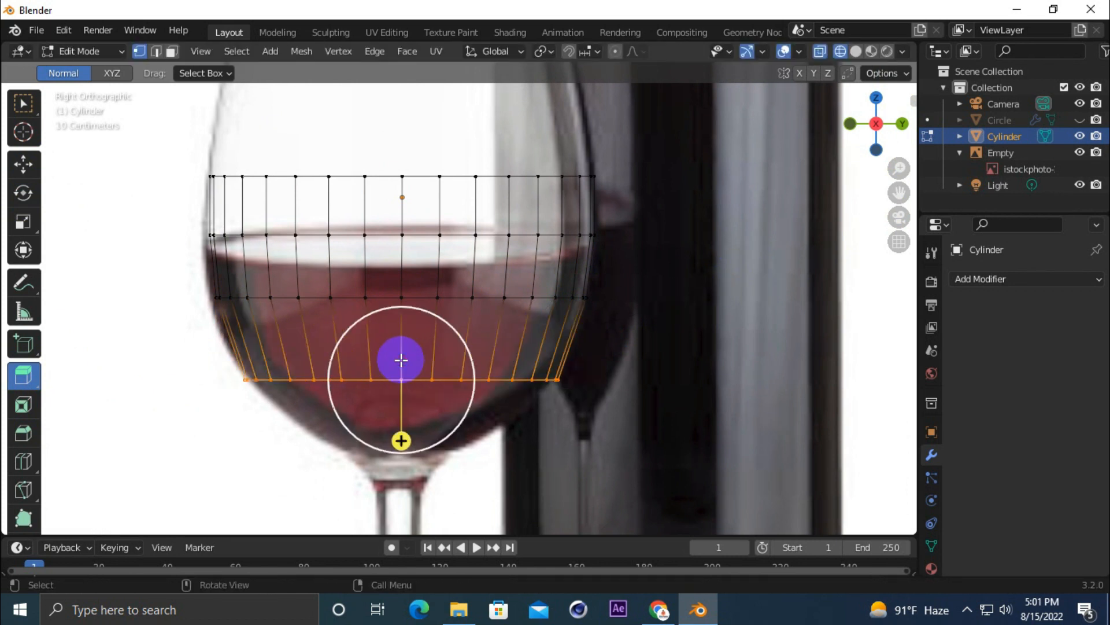
Step: Extrude another ring toward the bowl's base and narrow it to the curved outline
left_click_drag(401, 359, 399, 407)
key("s")
left_click(647, 359)
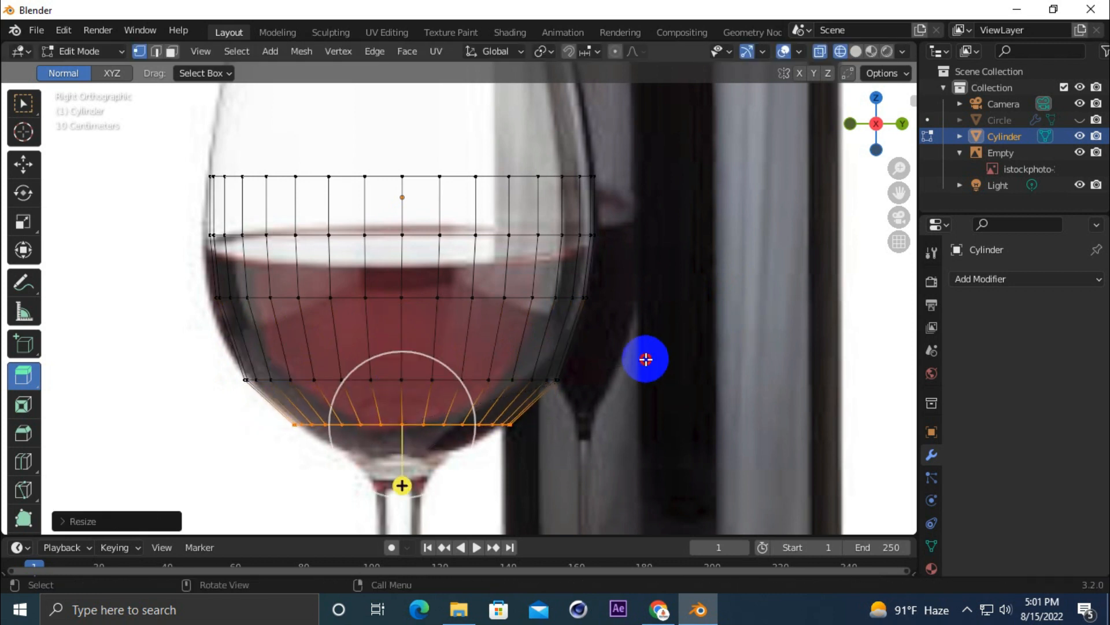
key("s")
left_click(394, 427)
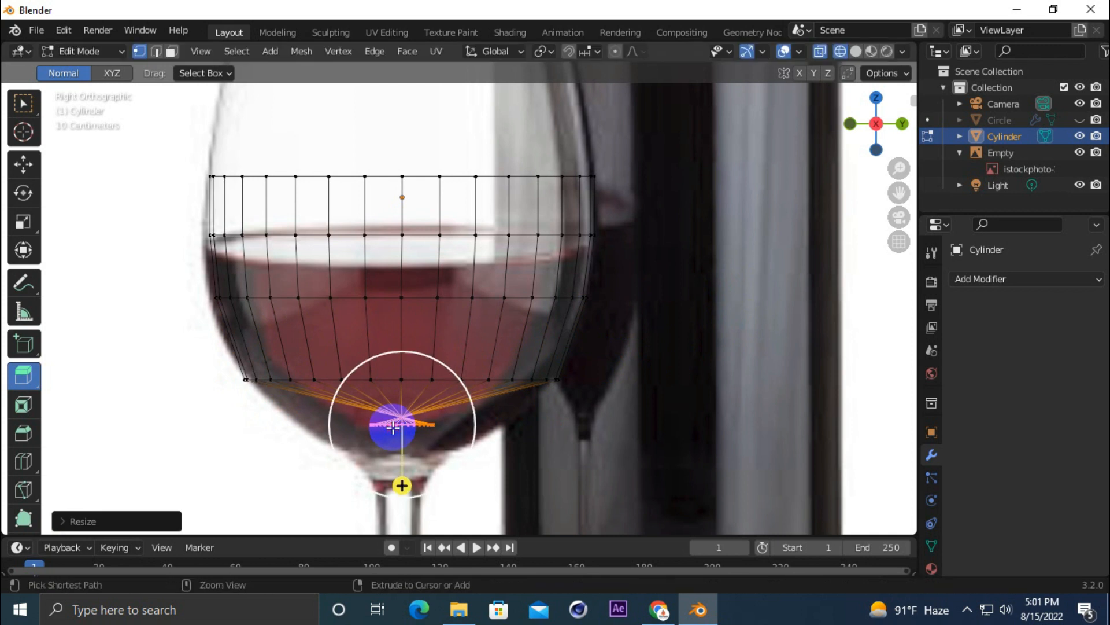
key("ctrl+z")
Step: Extrude the bottom ring down to the top of the stem and narrow it close to the stem's width
left_click_drag(403, 405, 406, 451)
left_click_drag(901, 193, 885, 486)
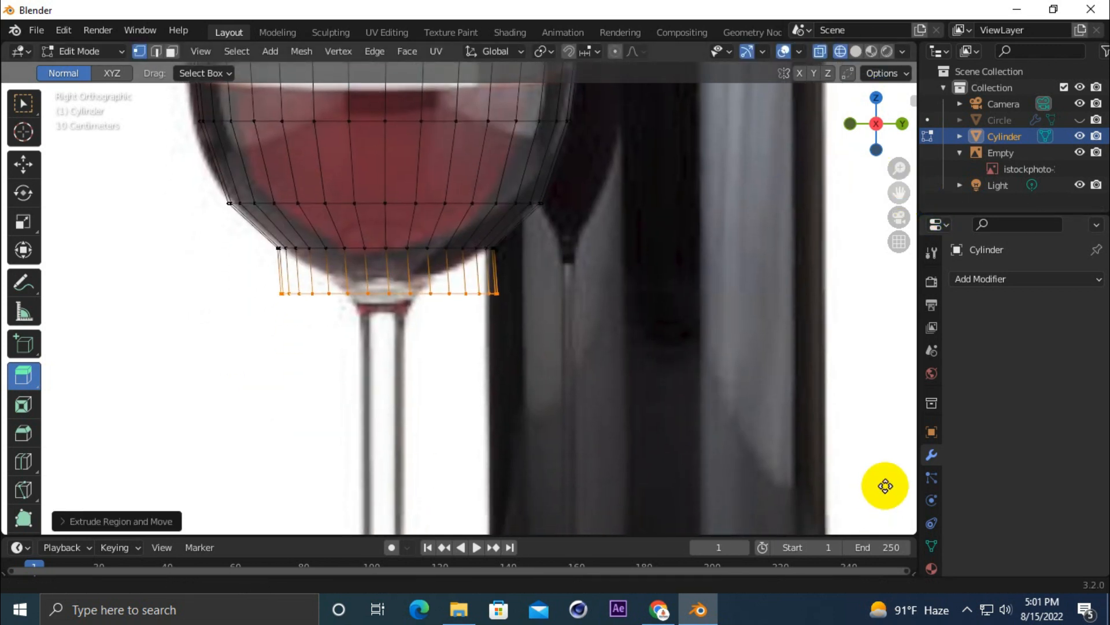
left_click_drag(388, 293, 386, 316)
key("s")
left_click(497, 338)
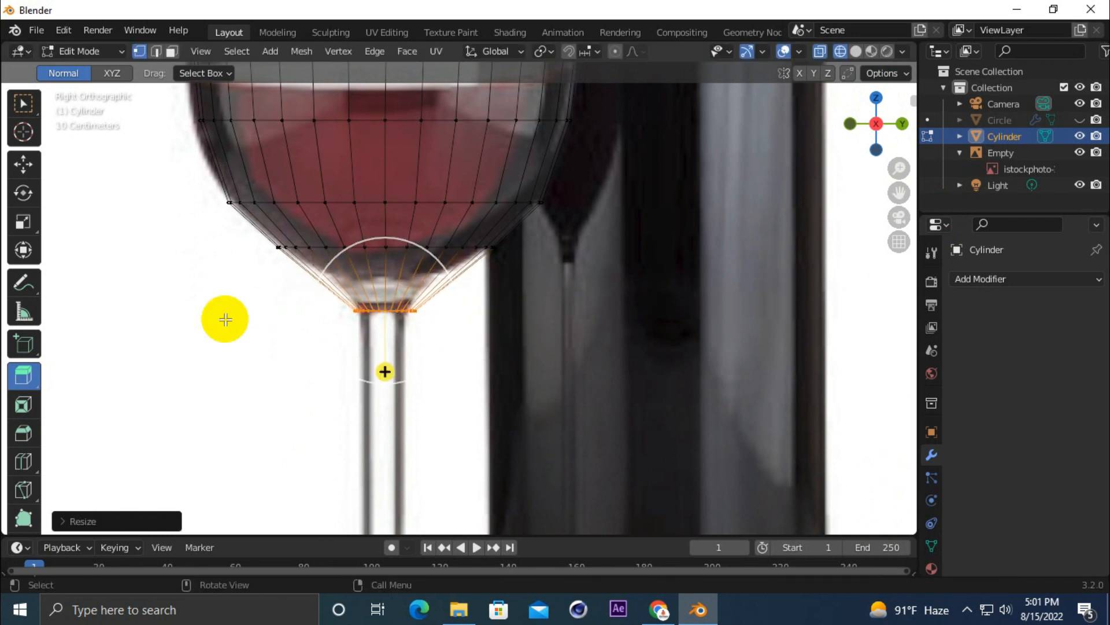
Step: Move the newest ring slightly up and widen it to fit the base of the bowl
left_click(23, 165)
left_click_drag(386, 255, 402, 227)
key("s")
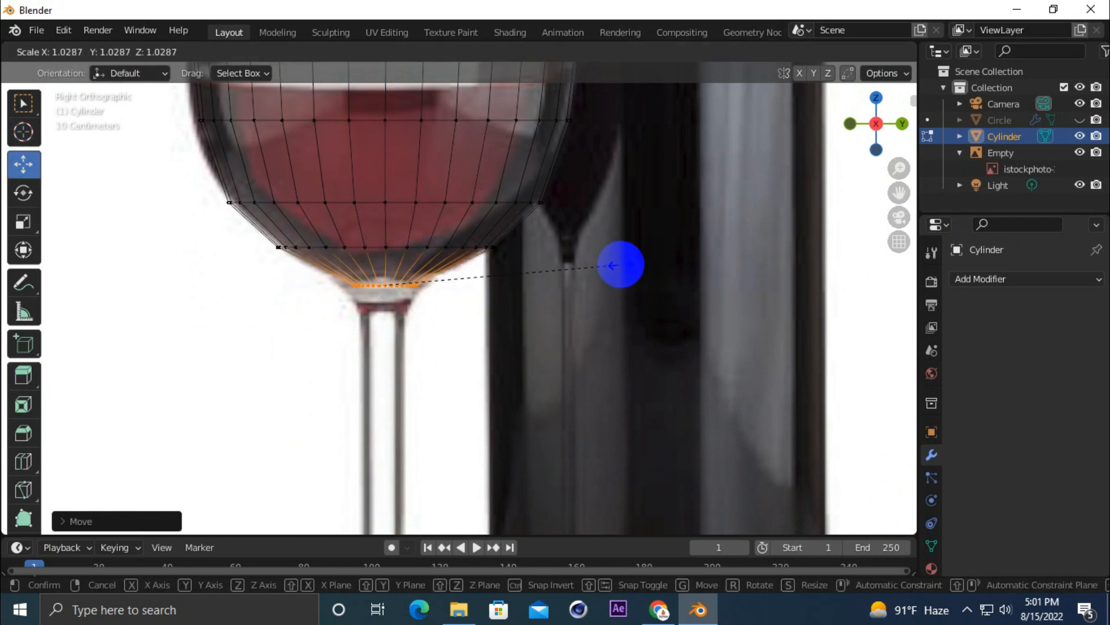
left_click(470, 261)
key("s")
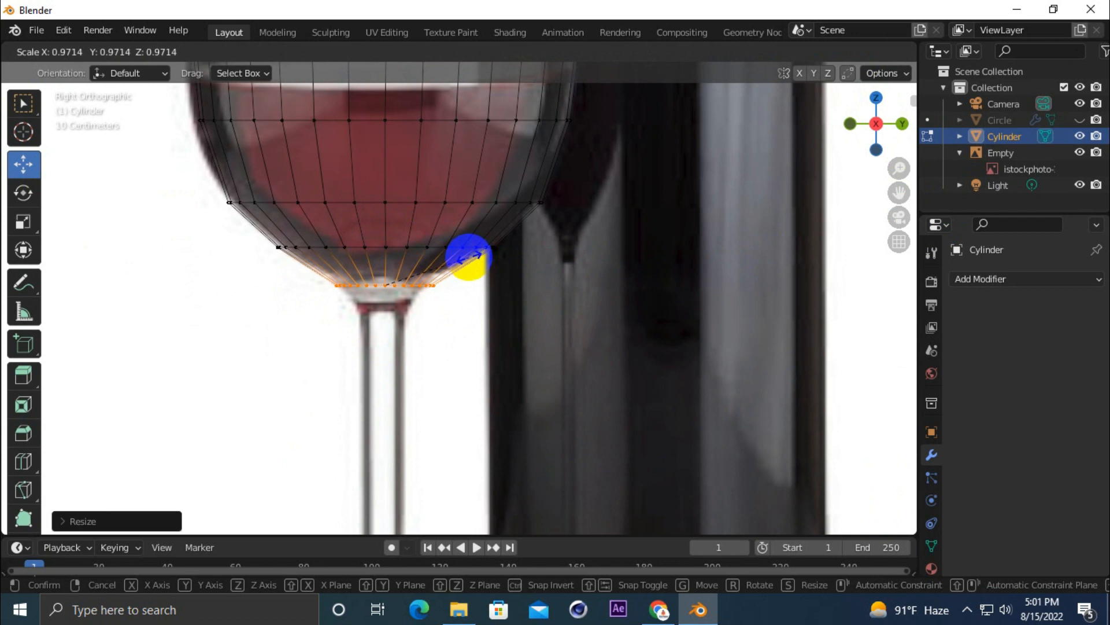
left_click(469, 257)
Step: Extrude a ring below the bowl, narrow it to the stem's width, and extrude the stem down to just above the foot
left_click(23, 375)
left_click_drag(386, 340, 386, 376)
key("s")
left_click(488, 237)
left_click_drag(897, 196, 896, 11)
left_click_drag(383, 167, 384, 457)
Step: Extrude successive rings down from the stem's lower end and scale each one outward to form the flared foot
left_click_drag(900, 168, 862, 236)
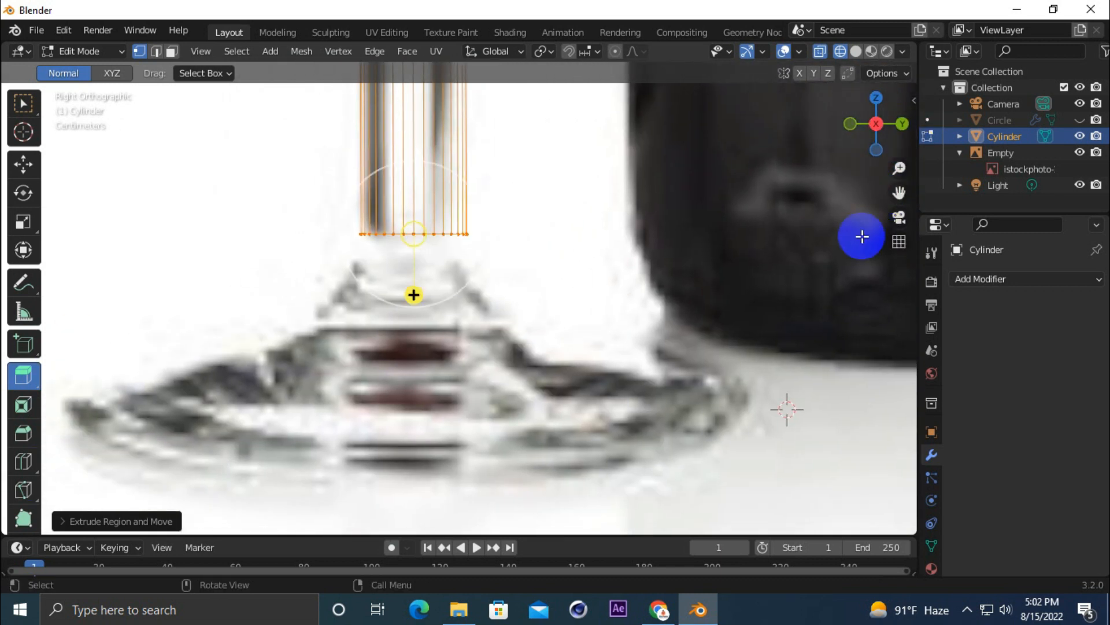
left_click_drag(414, 294, 412, 486)
key("s")
left_click(502, 346)
key("s")
left_click(616, 324)
key("s")
left_click(603, 427)
key("s")
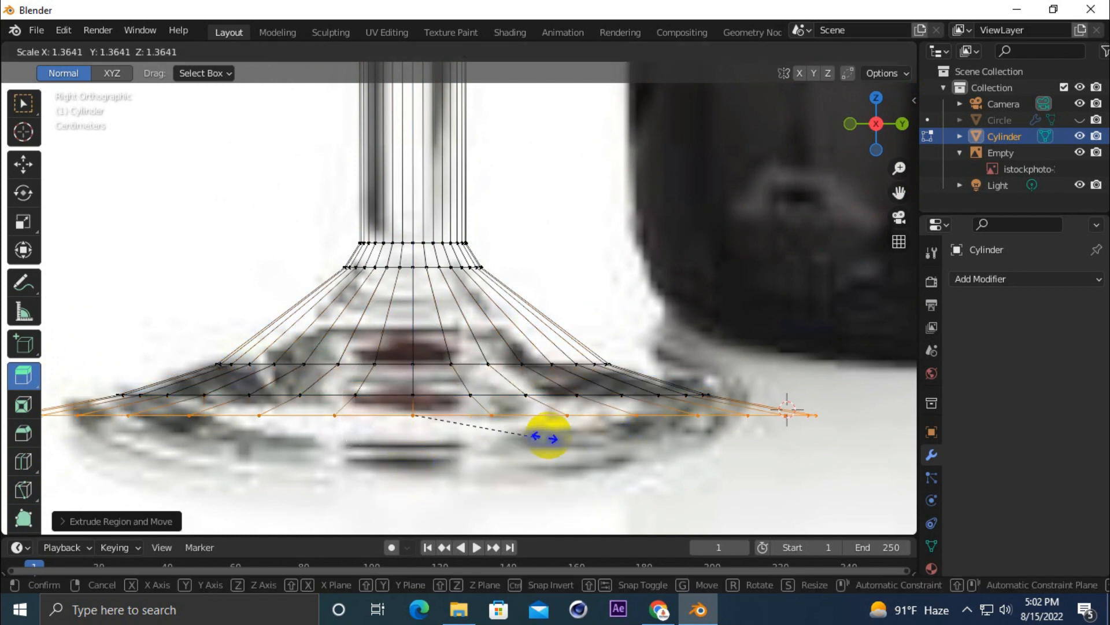
left_click(586, 408)
Step: Select the bowl's top ring, extrude it upward, and scale it in to the glass outline below the rim
left_click_drag(899, 169, 854, 513)
scroll(359, 218, "up", 3)
left_click(21, 159)
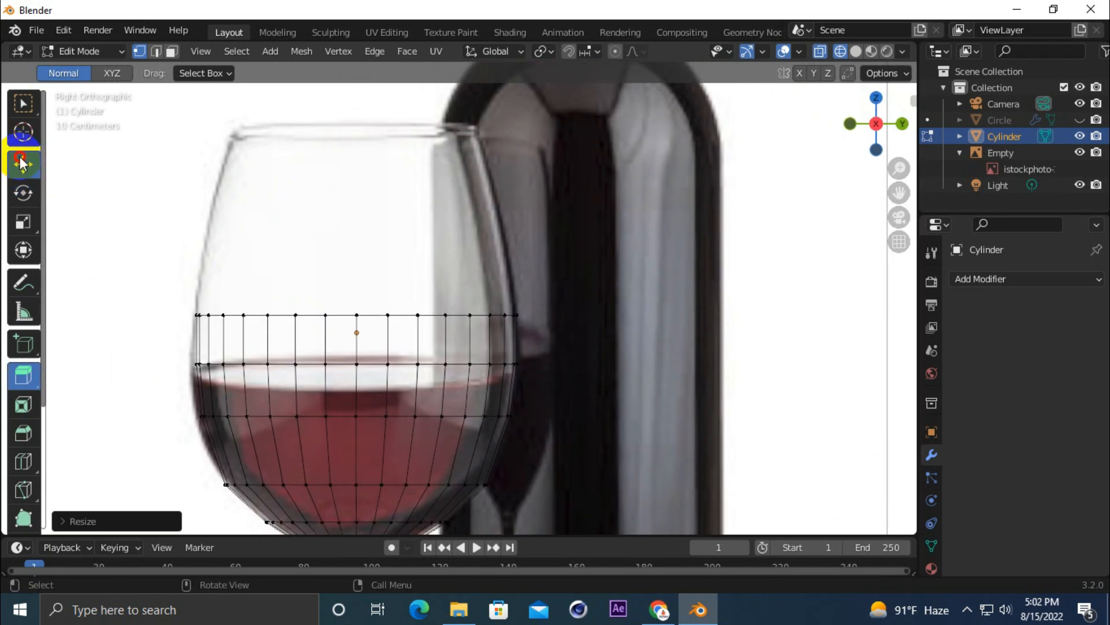
left_click(23, 104)
left_click_drag(122, 264, 701, 347)
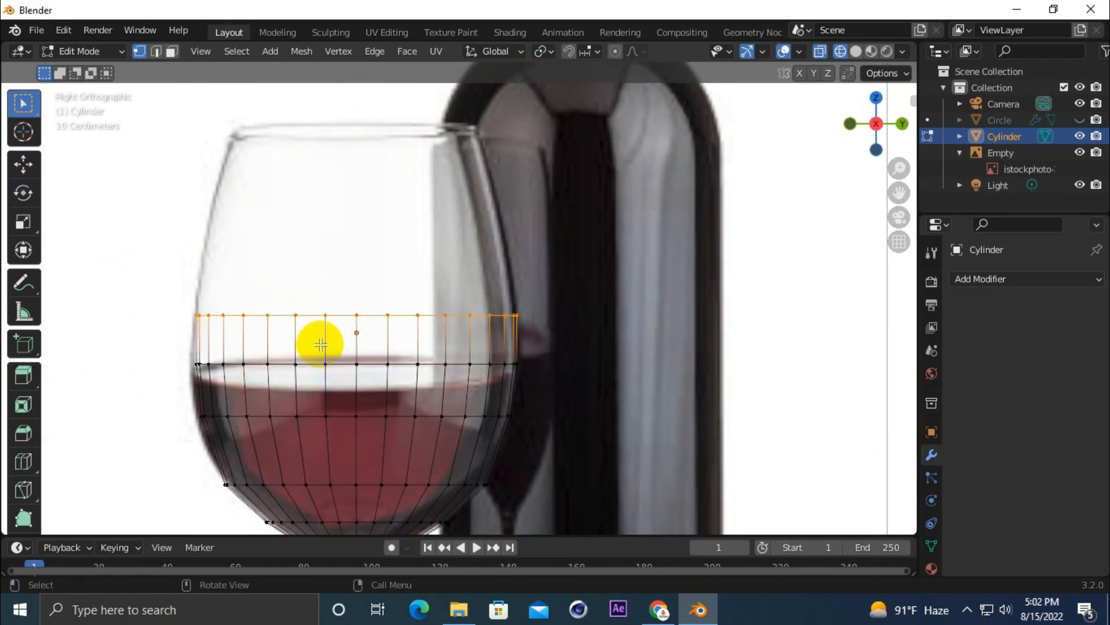
scroll(321, 345, "up", 2)
left_click_drag(900, 193, 147, 304)
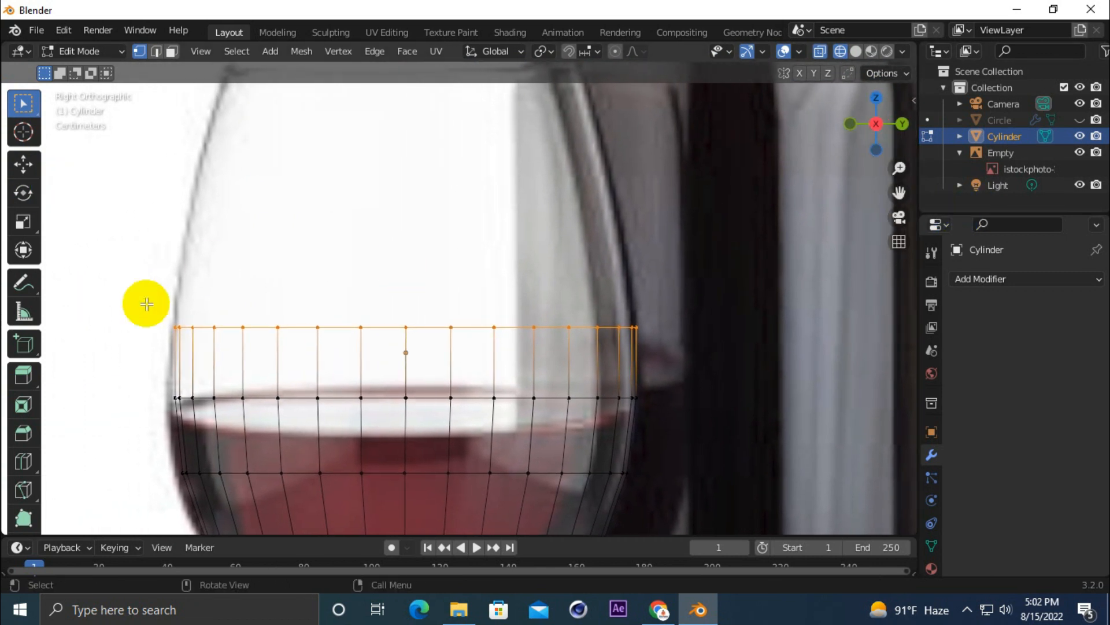
left_click(23, 375)
left_click_drag(404, 264, 417, 126)
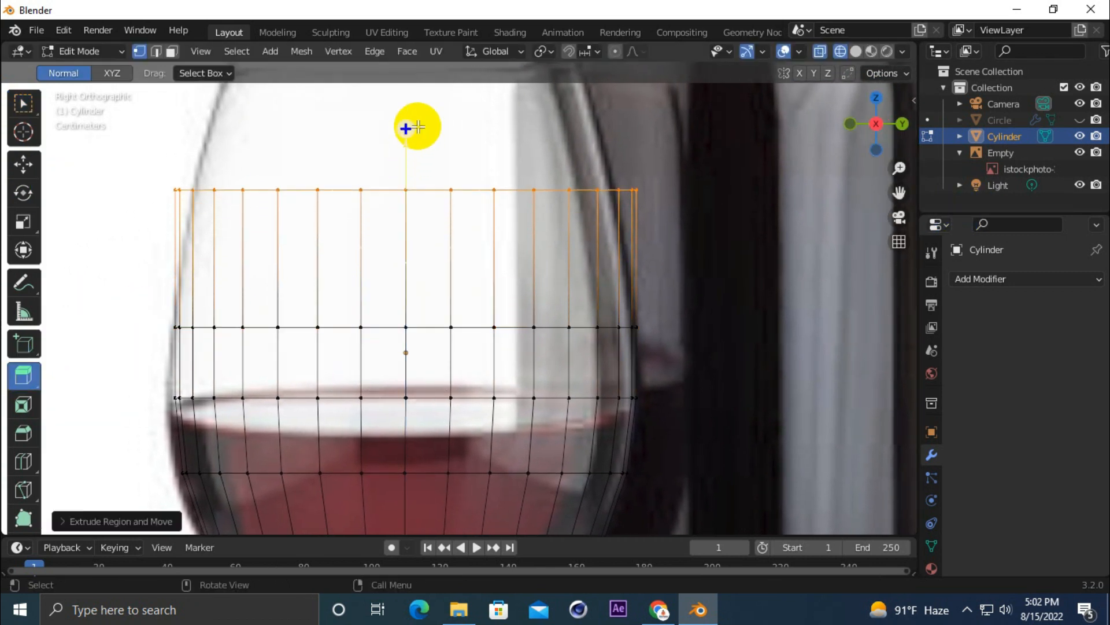
left_click_drag(899, 193, 904, 305)
key("s")
left_click(731, 141)
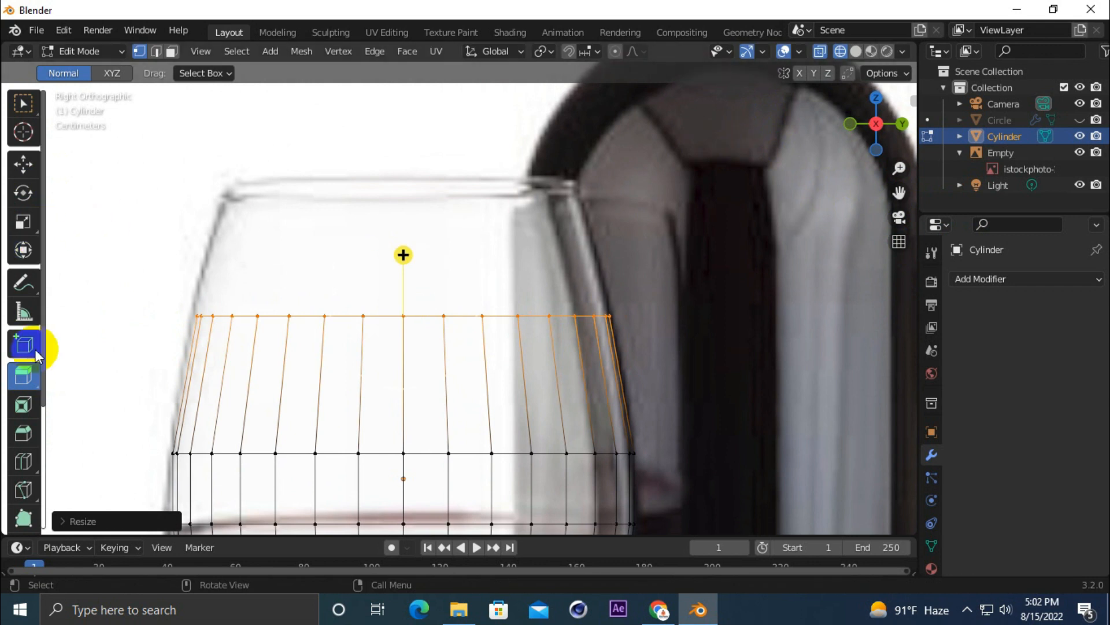
Step: Extrude the bowl's top ring up to the rim height and scale it in to match the glass outline
left_click_drag(403, 255, 411, 113)
key("s")
left_click(689, 166)
scroll(484, 184, "down", 4)
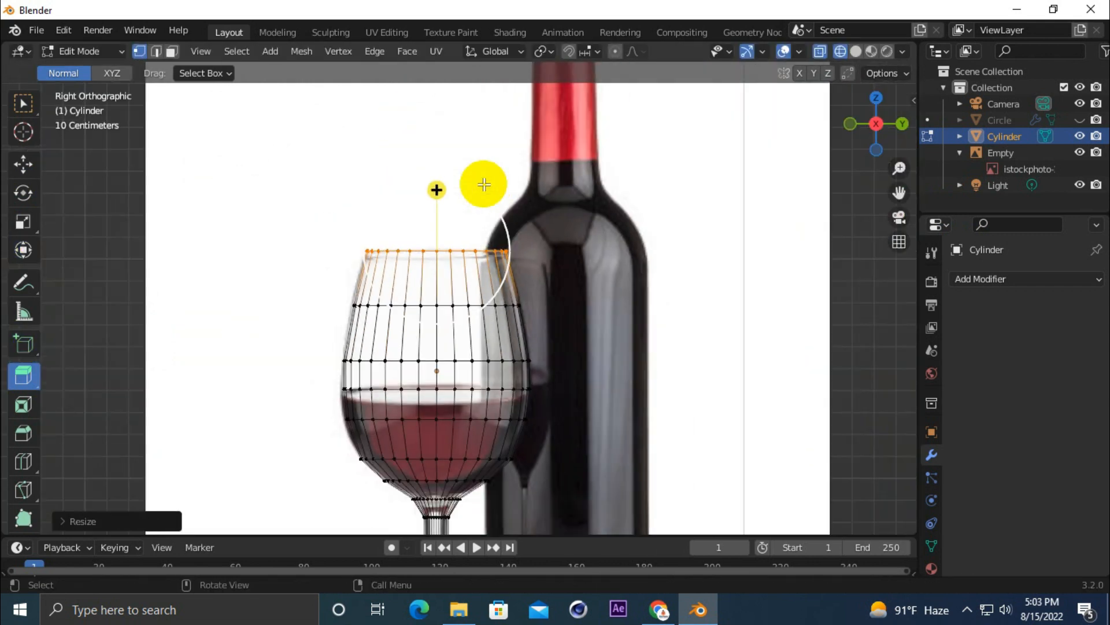
left_click(23, 164)
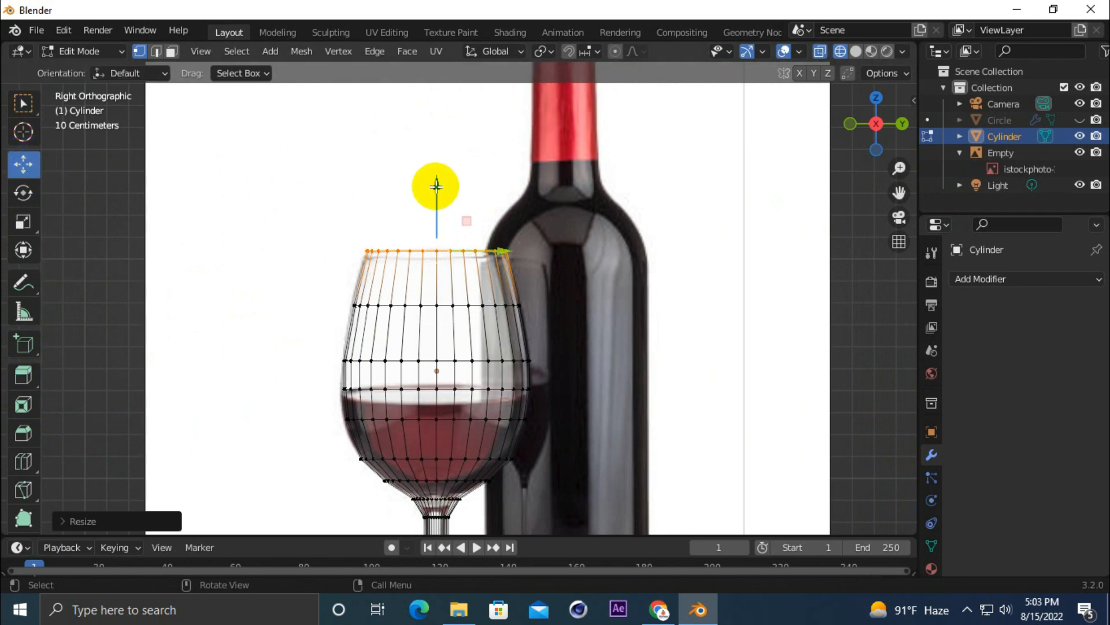
Step: Show the glass in solid shading without X-ray and hide the reference image
left_click(820, 51)
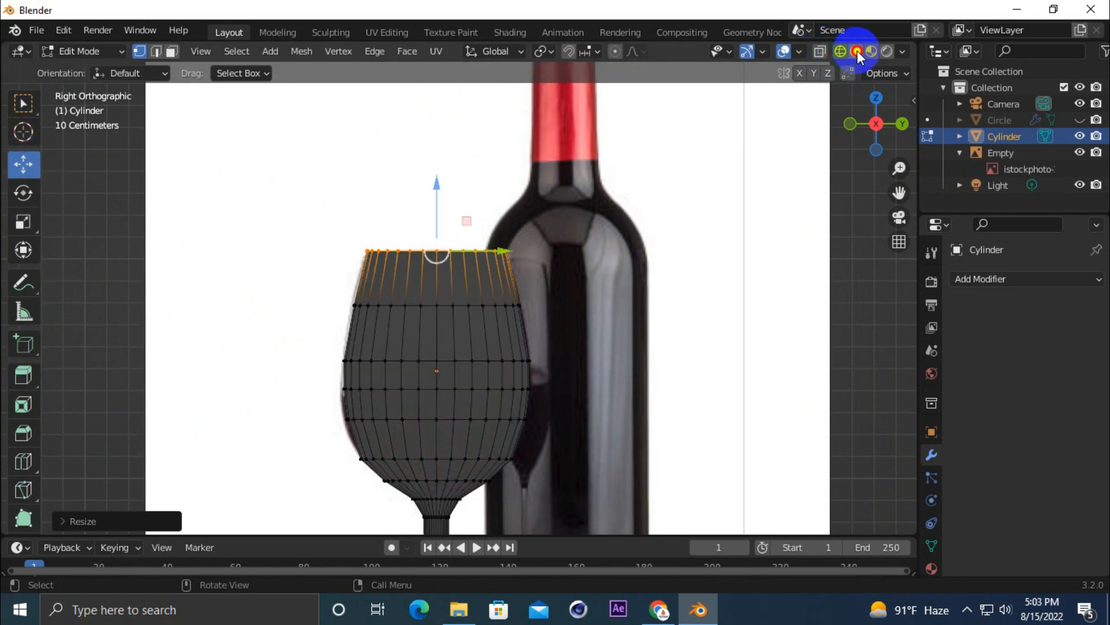
left_click(857, 51)
key("Tab")
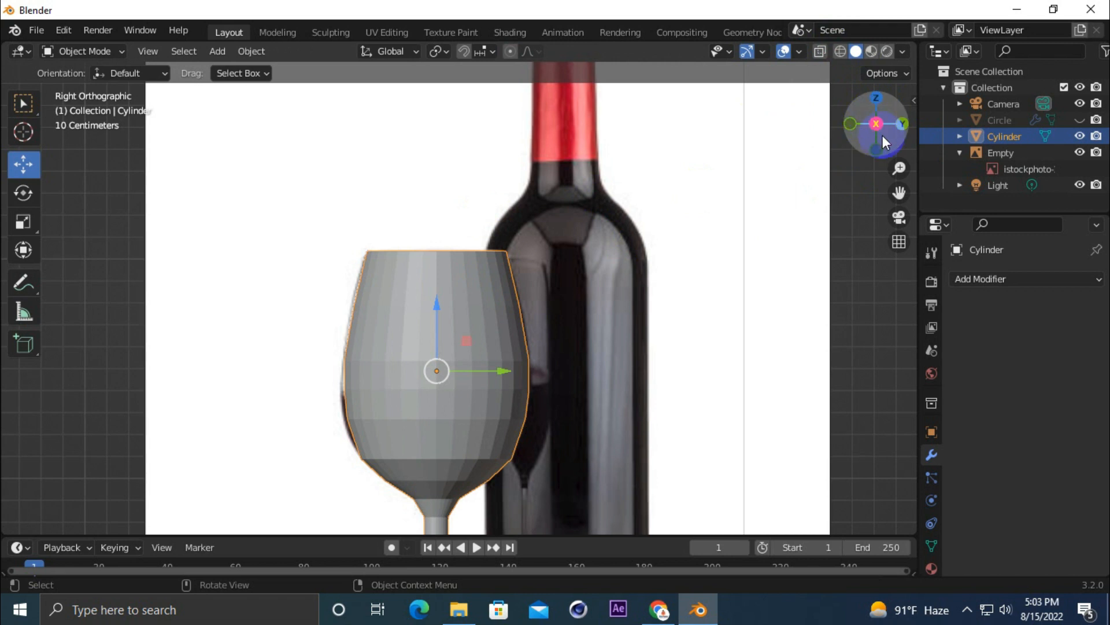
left_click(1080, 152)
left_click_drag(874, 111, 635, 526)
Step: Add two supporting loop cuts around the bowl just below its rim
left_click(24, 462)
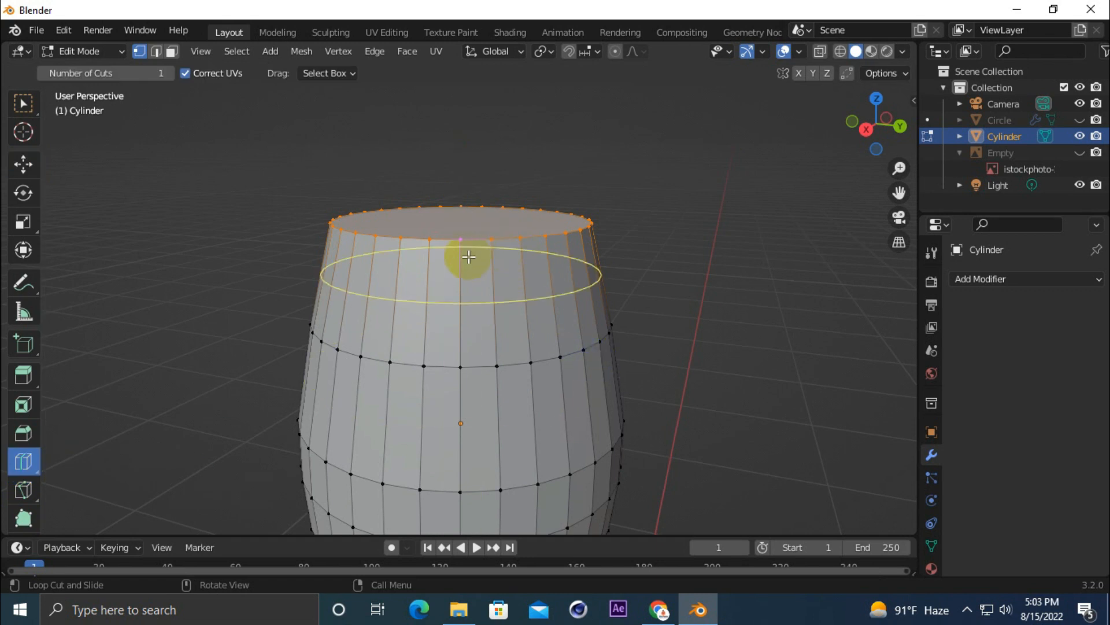
left_click_drag(468, 256, 470, 286)
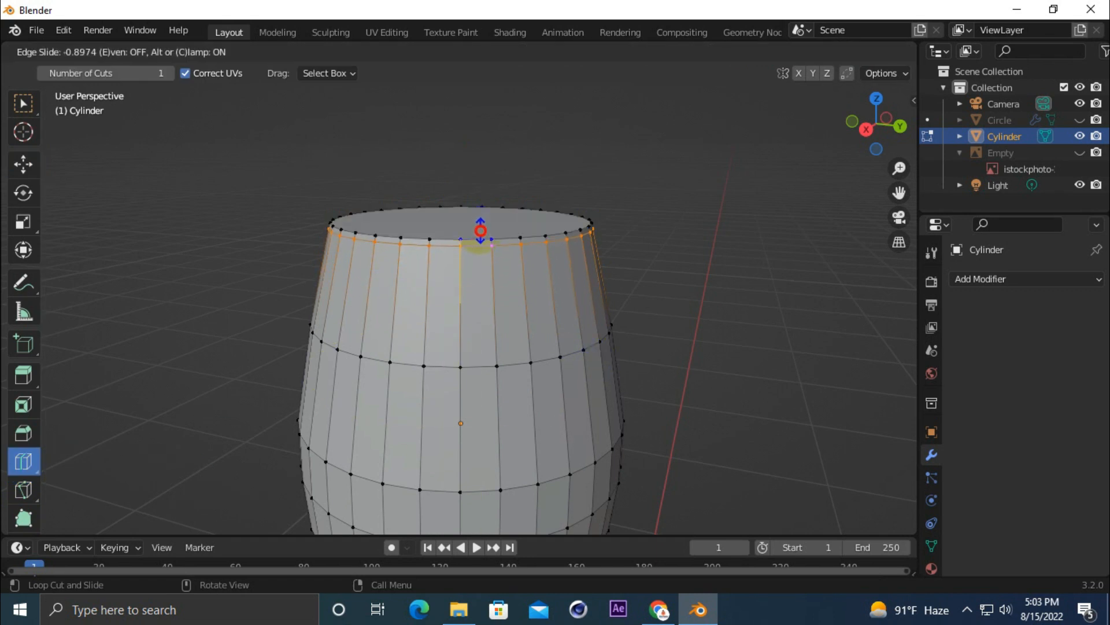
left_click(481, 230)
Step: Select the face capping the bowl and delete its vertices to open the glass
left_click(171, 51)
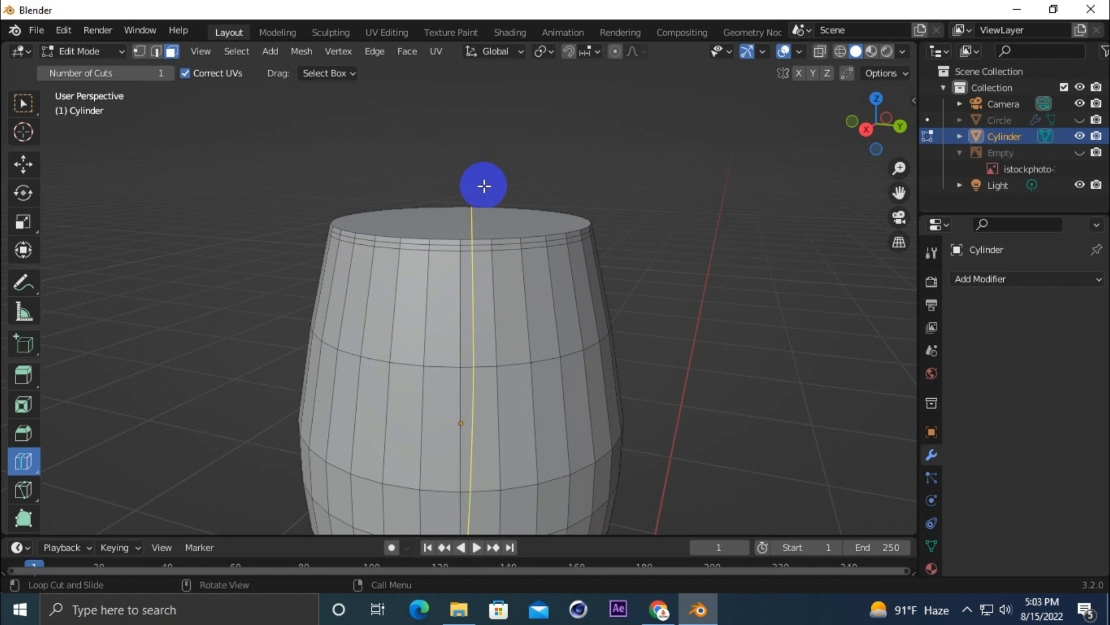
left_click(23, 162)
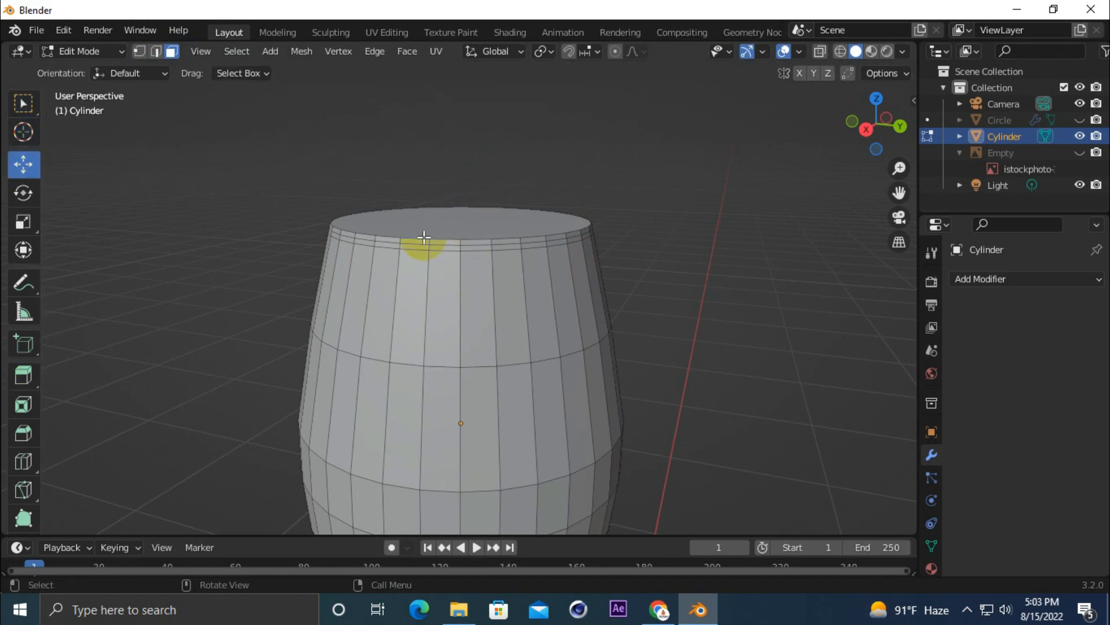
left_click(432, 226)
key("x")
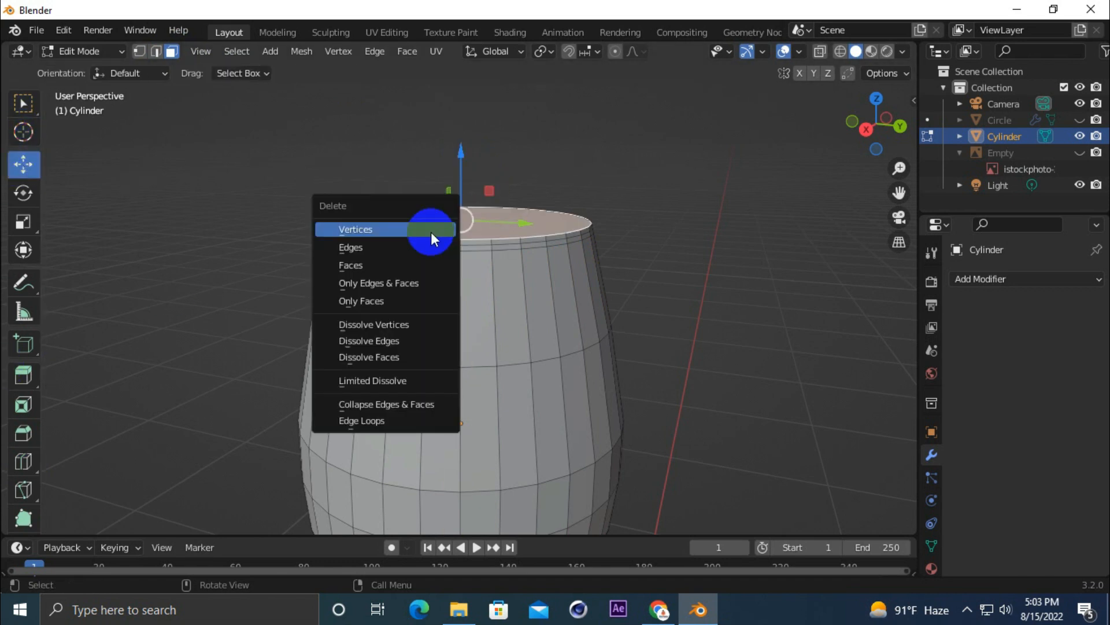
left_click(431, 230)
Step: Return to Object Mode and add a Subdivision Surface modifier to the glass with viewport level 3
left_click_drag(860, 141, 873, 459)
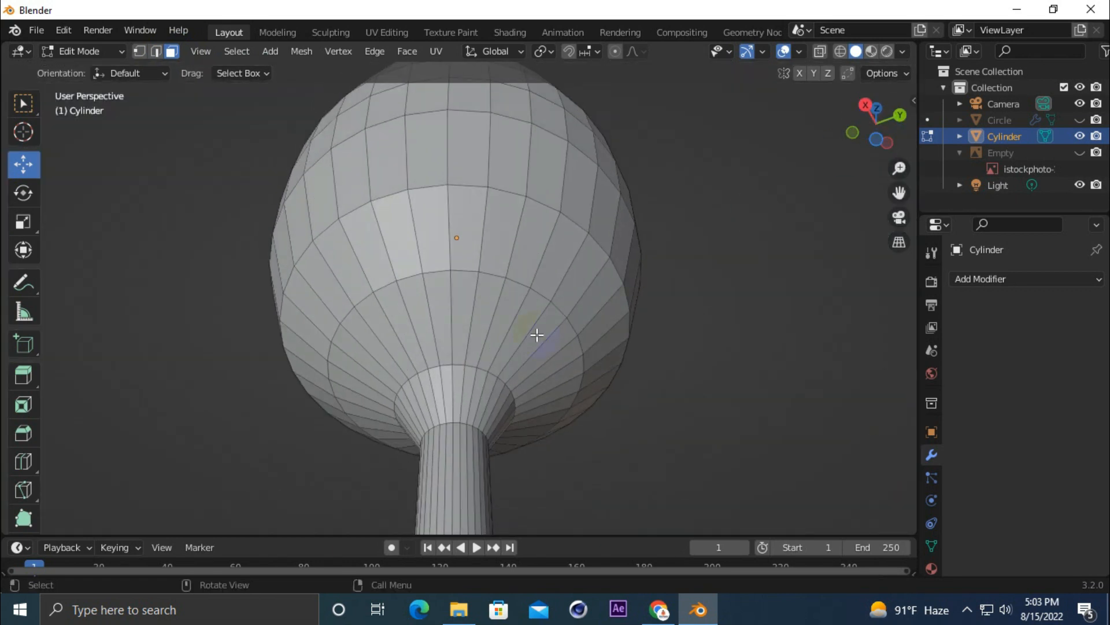
scroll(518, 339, "down", 5)
left_click_drag(872, 137, 747, 92)
left_click(338, 388)
left_click_drag(883, 134, 393, 399)
left_click_drag(899, 193, 833, 422)
left_click_drag(891, 106, 466, 330)
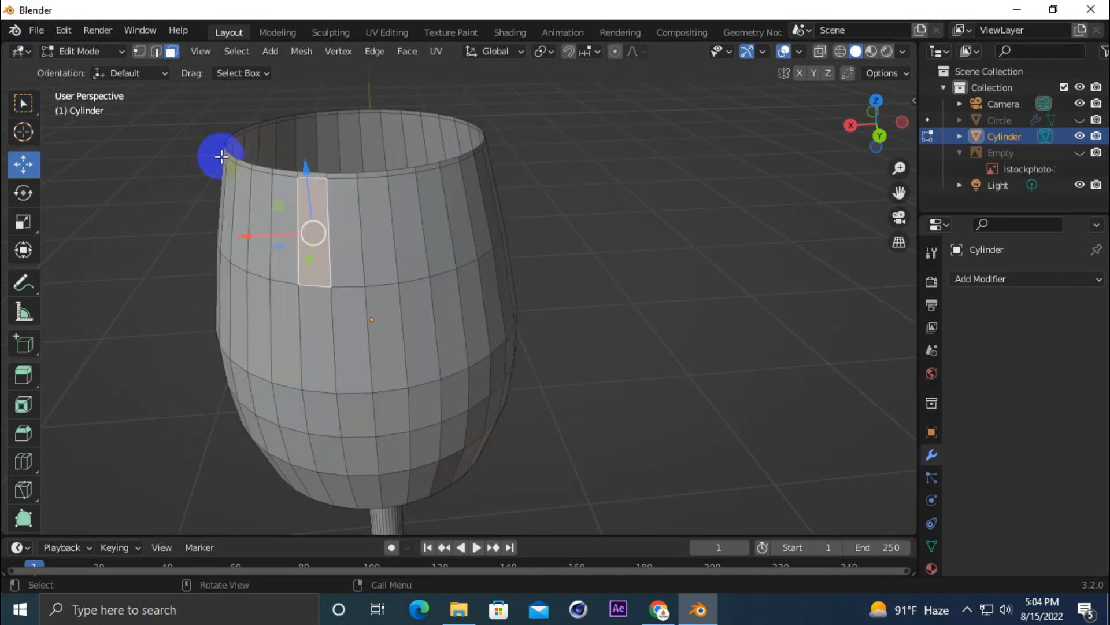
key("Tab")
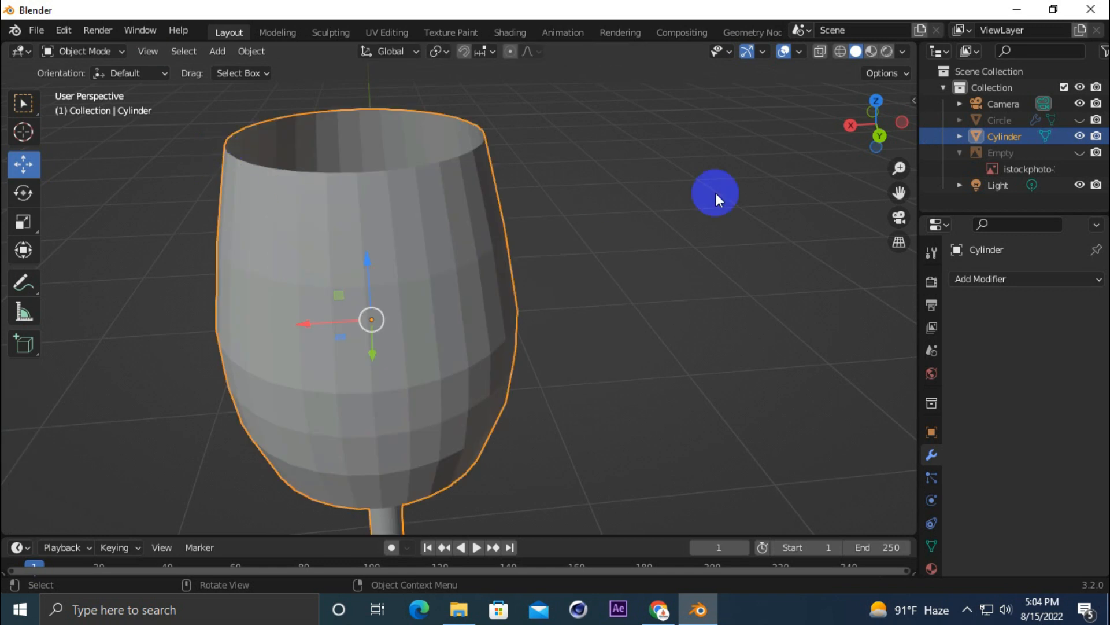
left_click(995, 280)
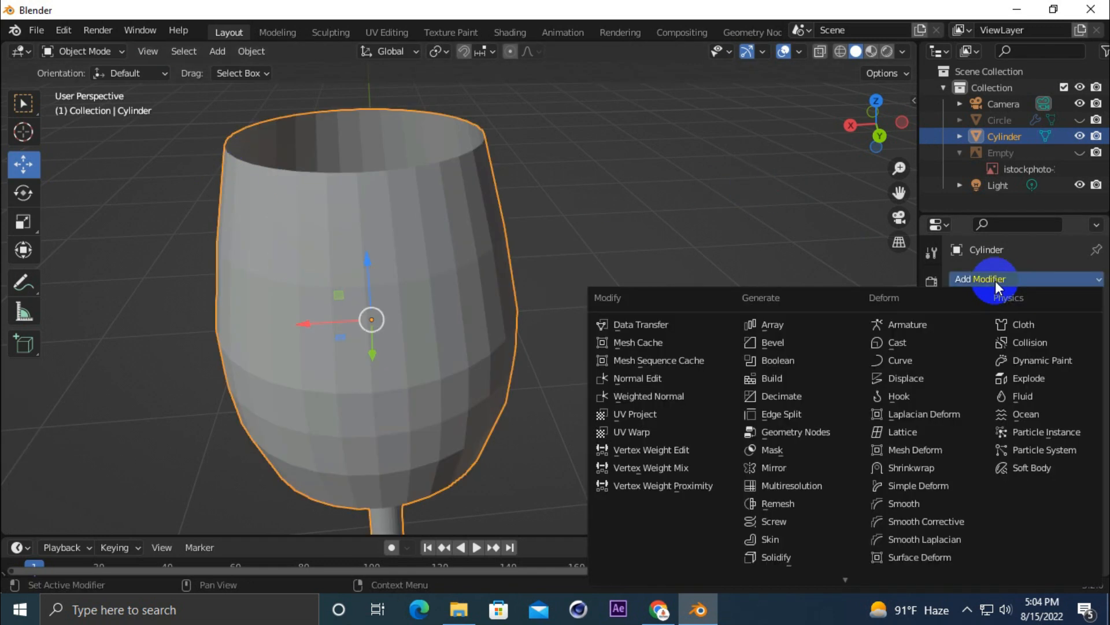
left_click(823, 504)
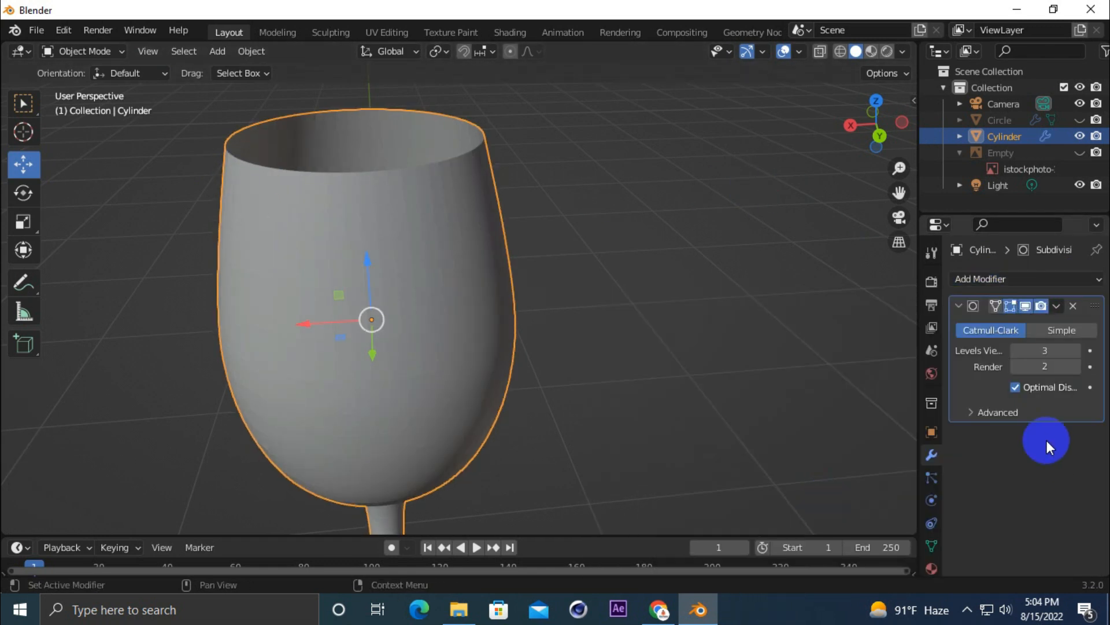
left_click(959, 306)
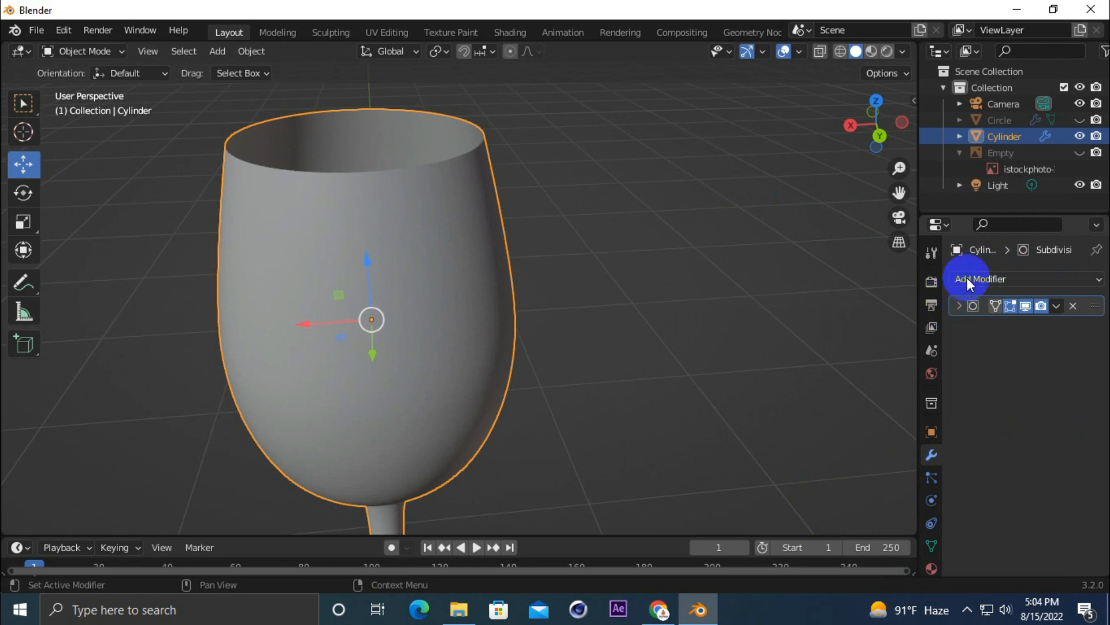
Step: Add a Solidify modifier to the glass and collapse its settings
left_click(1016, 279)
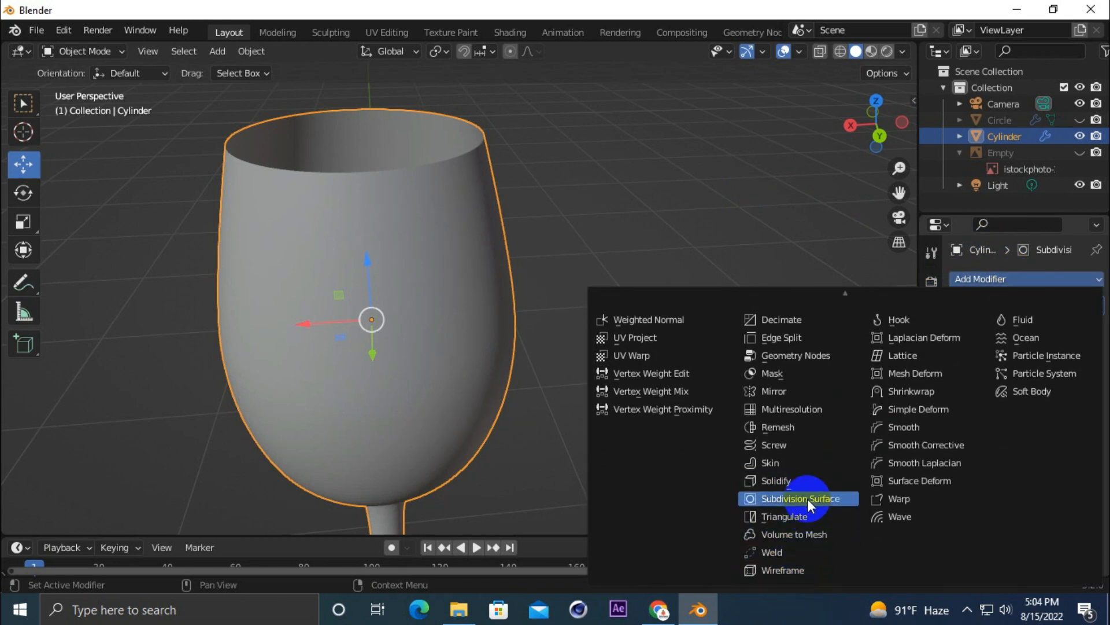
left_click(813, 480)
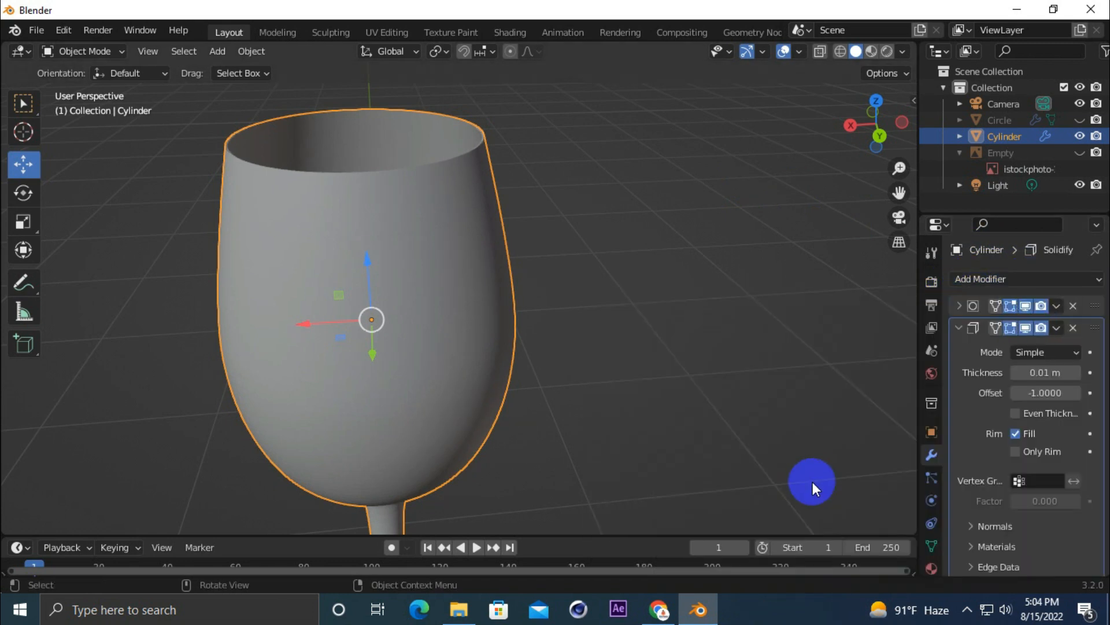
left_click(959, 328)
Step: Unhide the bottle and reposition the glass in front of it
scroll(407, 242, "down", 4)
left_click_drag(898, 190, 98, 523)
left_click_drag(869, 118, 595, 195)
scroll(595, 195, "up", 4)
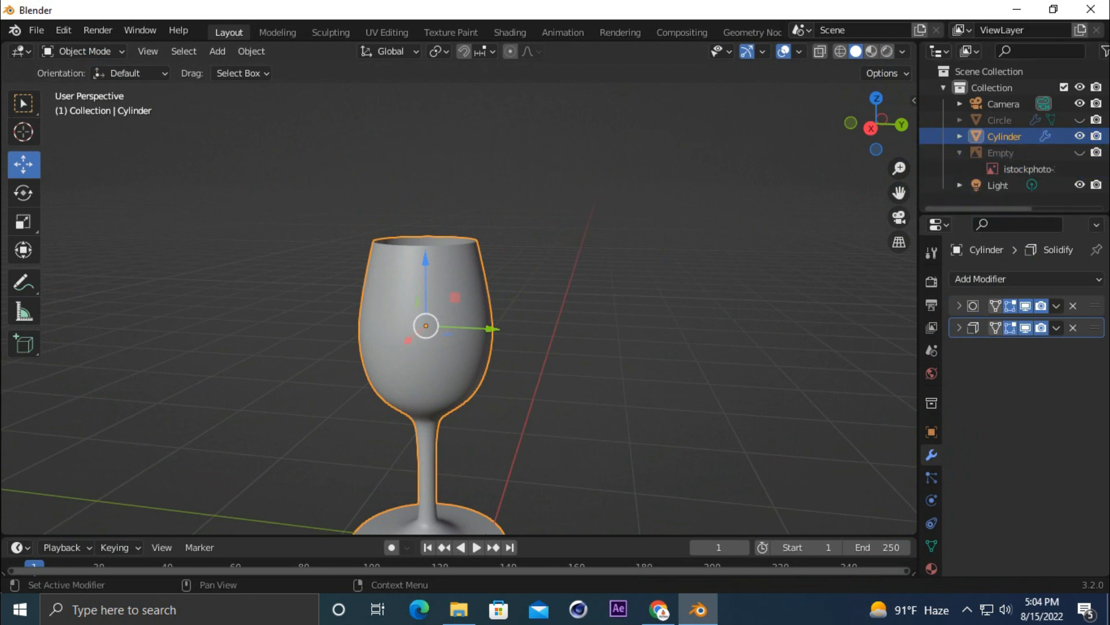
left_click(1079, 120)
middle_click_drag(843, 166, 484, 342)
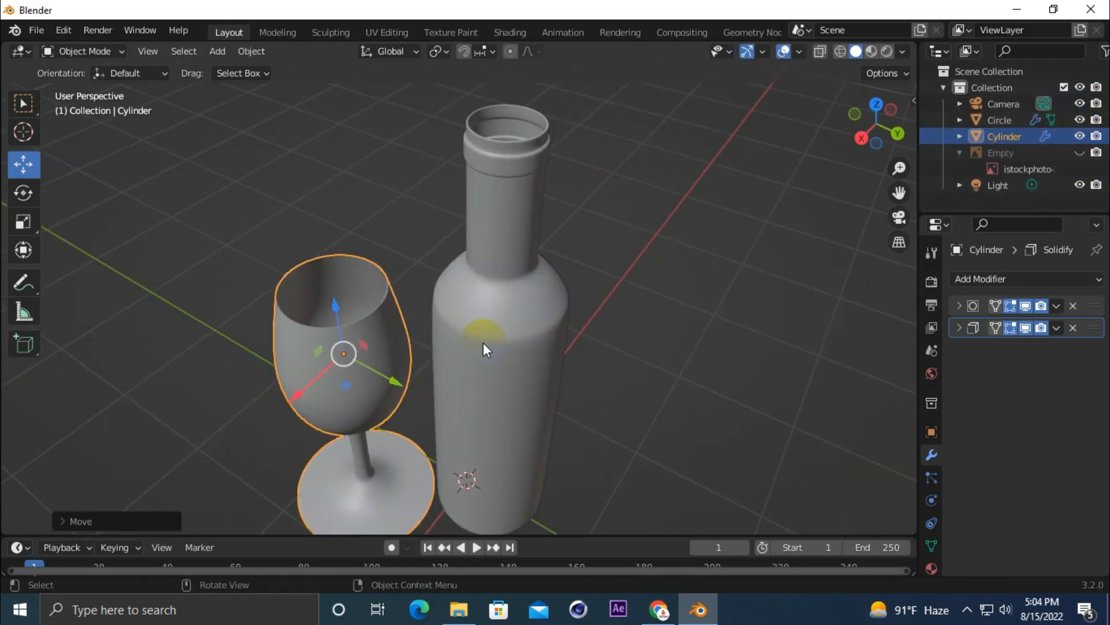
left_click_drag(864, 112, 41, 504)
scroll(376, 169, "down", 4)
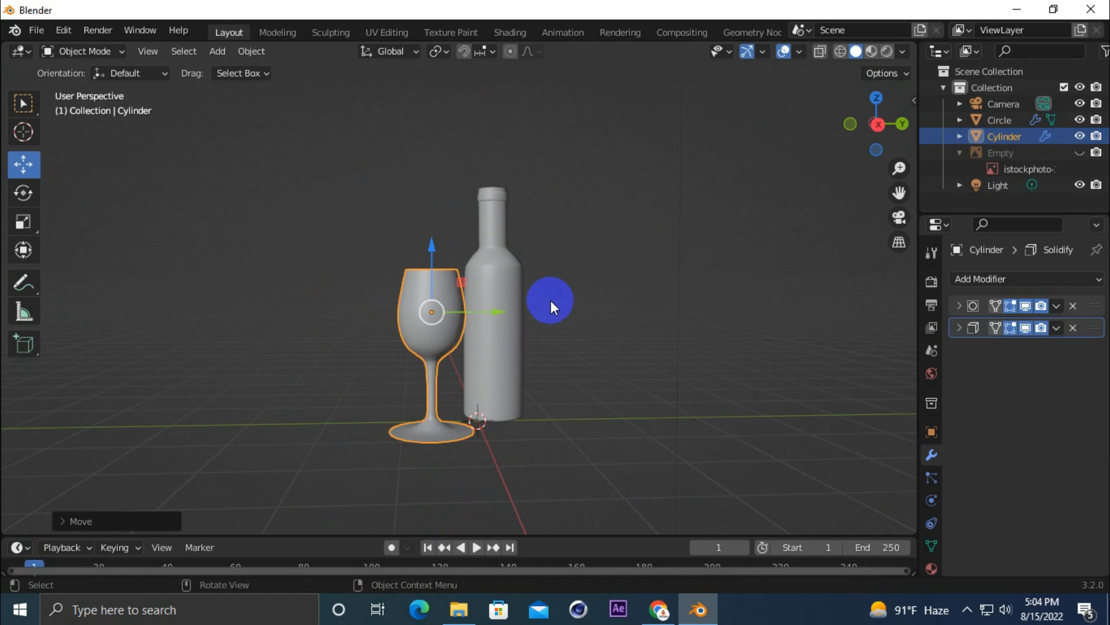
Step: Add a mesh plane and scale it up into a large ground surface under the glass and bottle
key("shift+a")
mouse_move(543, 257)
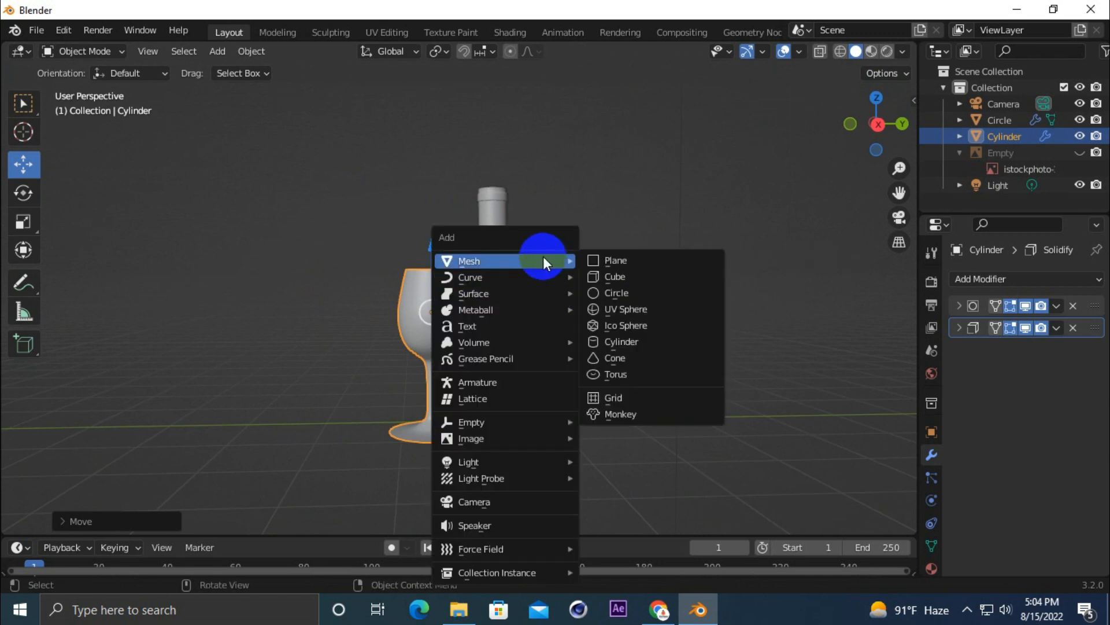
left_click(647, 261)
key("s")
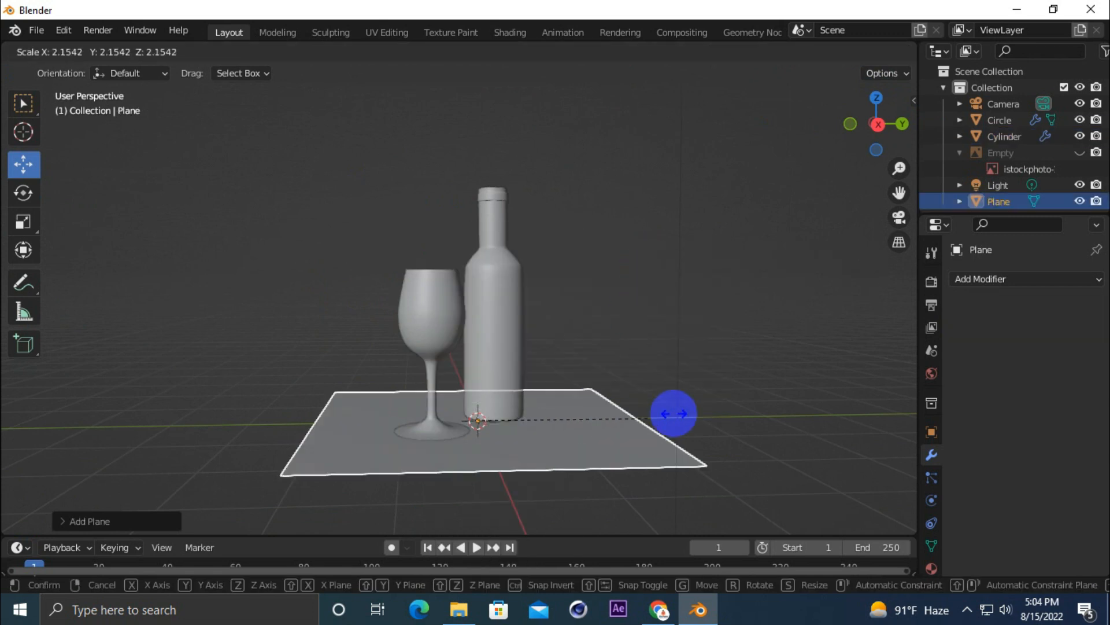
left_click(630, 459)
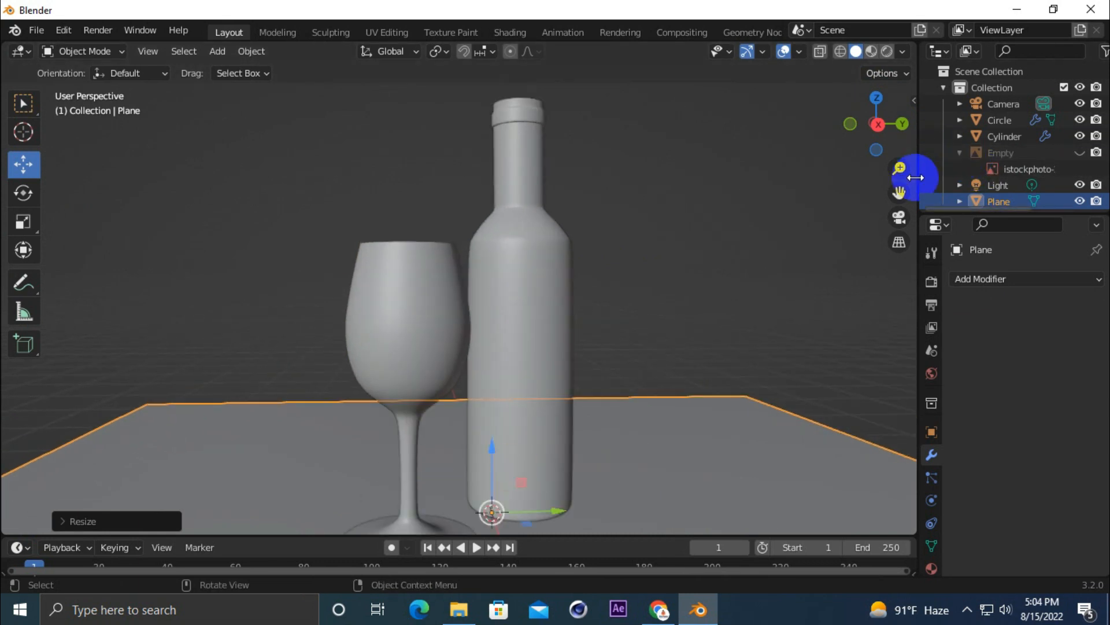
Step: Switch the viewport to rendered shading and reposition the light illuminating the glass and bottle
left_click_drag(899, 193, 891, 513)
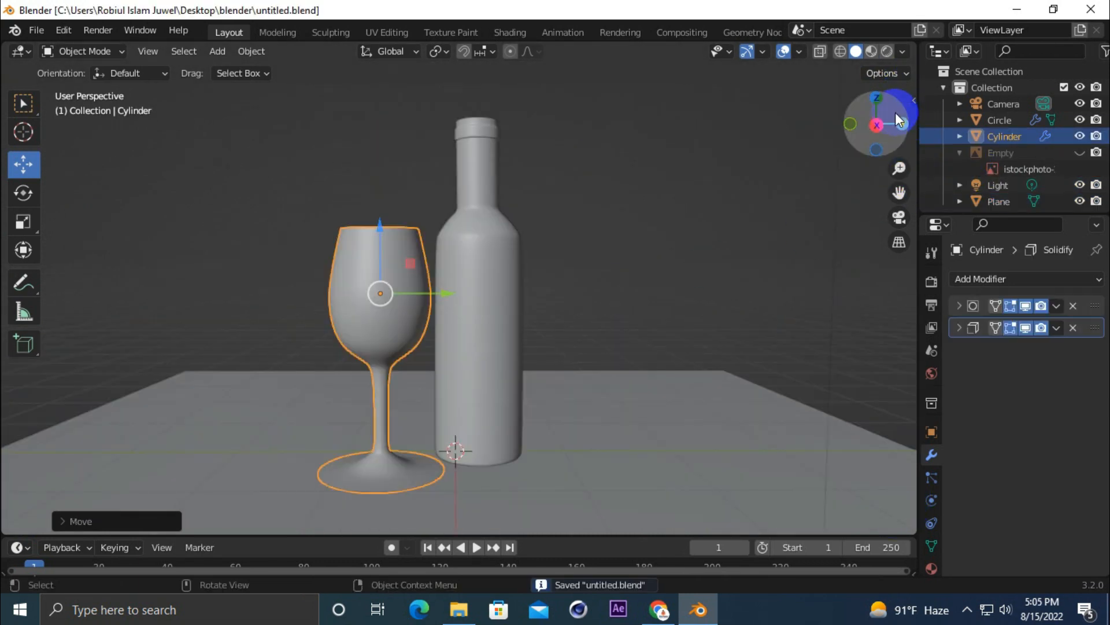
mouse_move(873, 124)
left_mouse_down()
mouse_move(867, 188)
mouse_move(820, 83)
mouse_move(894, 124)
left_mouse_up()
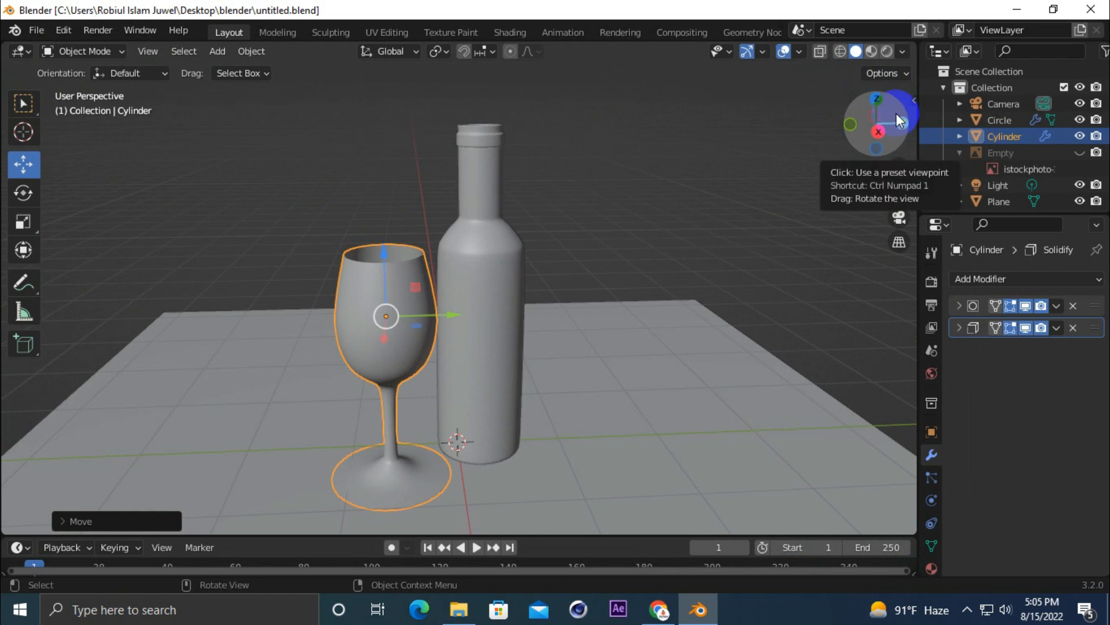
left_click_drag(897, 113, 895, 100)
left_click_drag(897, 192, 905, 101)
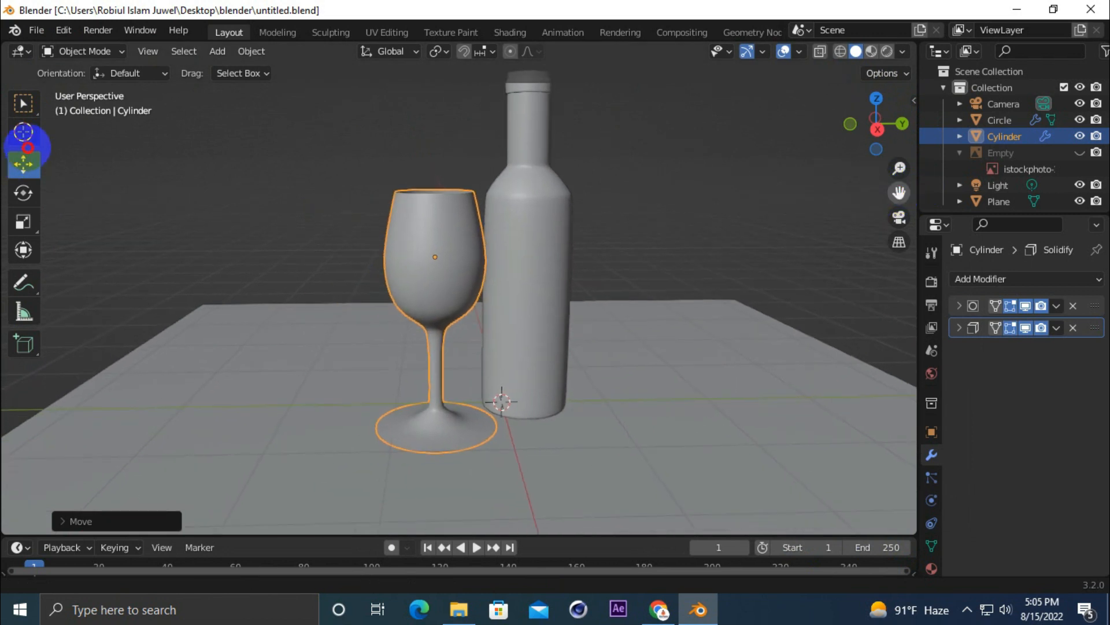
left_click(889, 51)
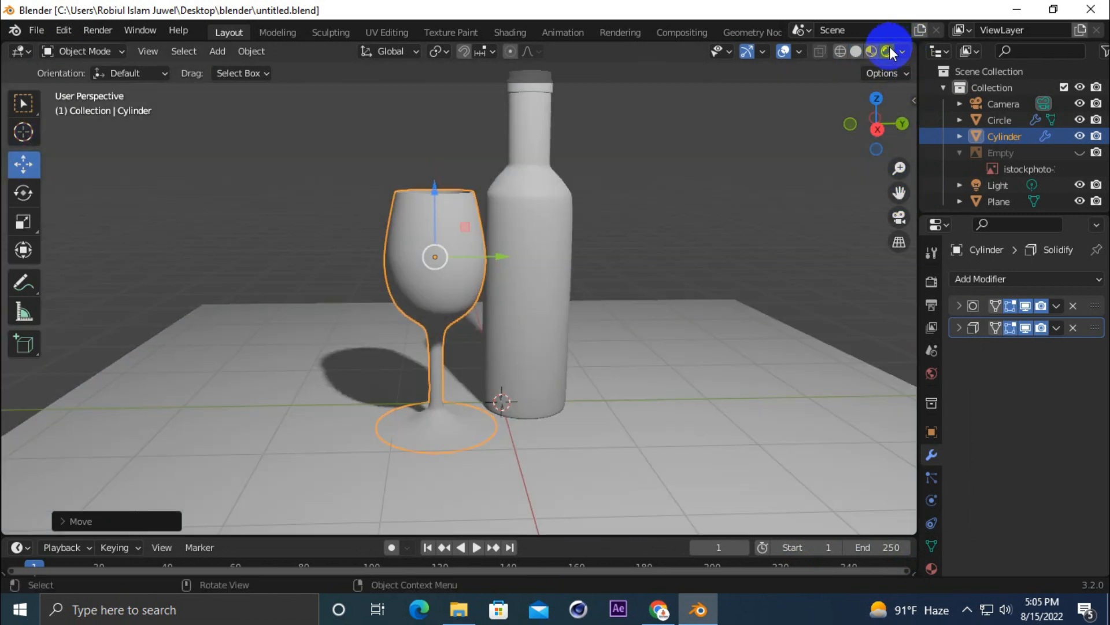
left_click_drag(899, 193, 884, 245)
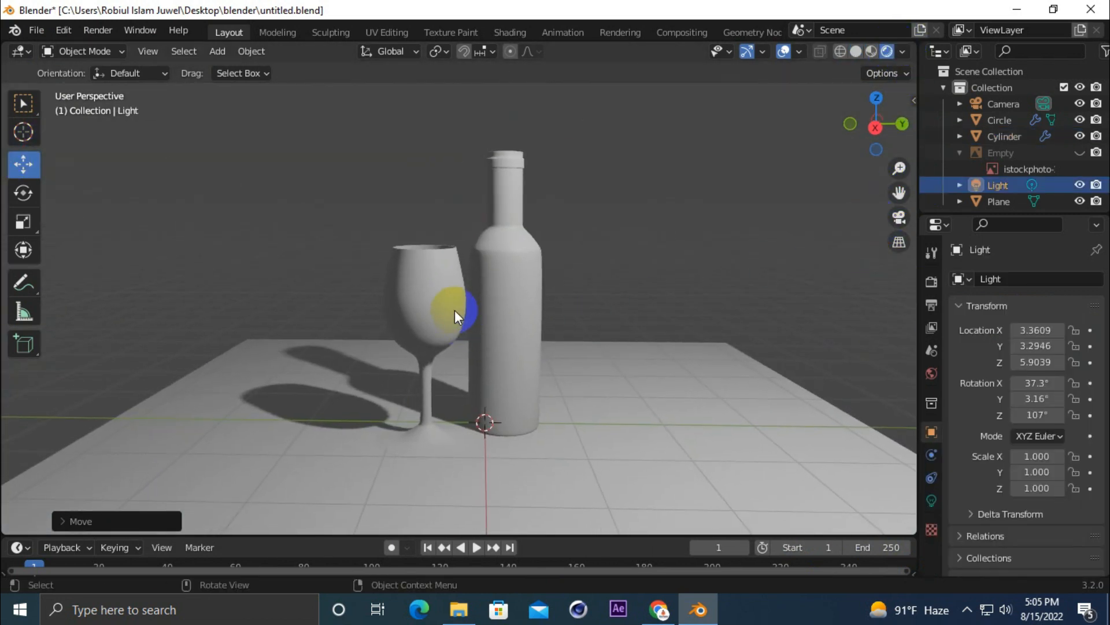
Step: Select the wine glass and create a new material for it in the Shading workspace
left_click(449, 299)
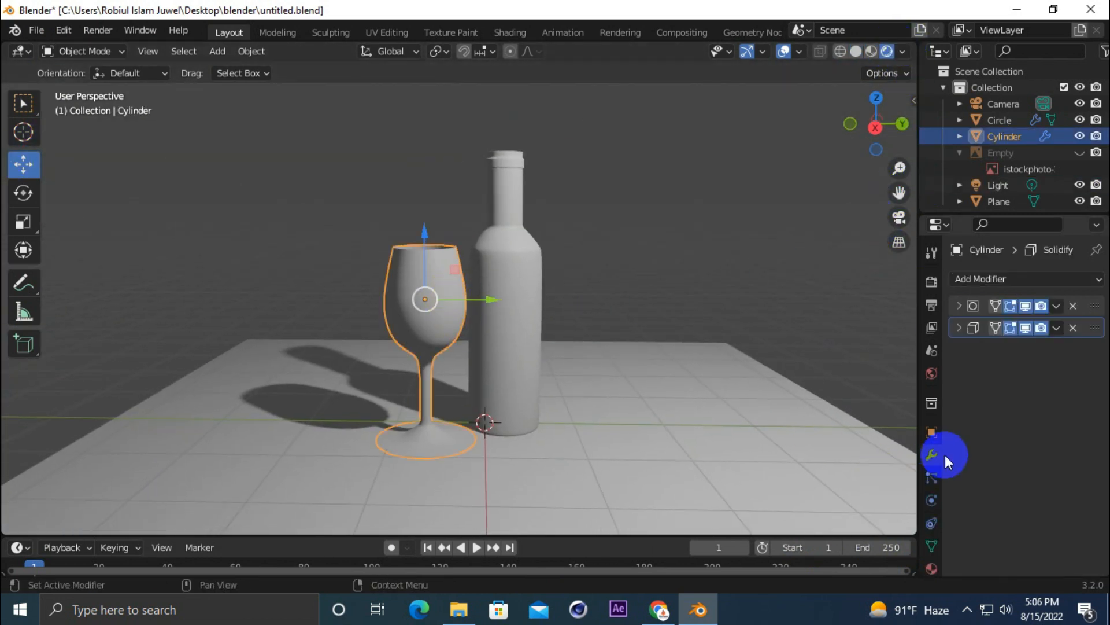
left_click(933, 569)
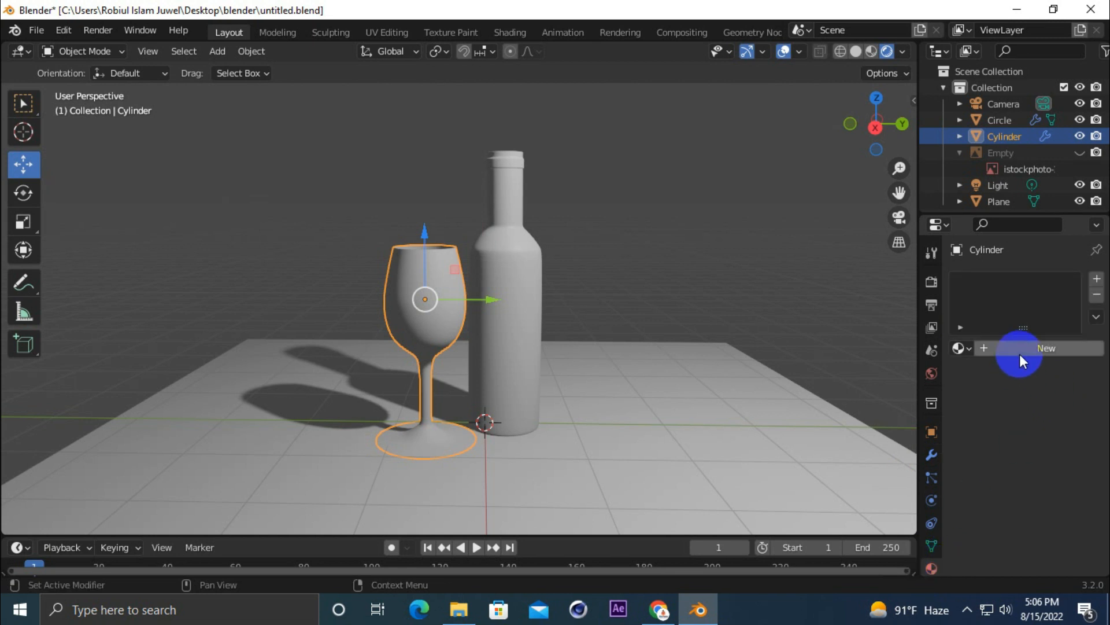
left_click(498, 32)
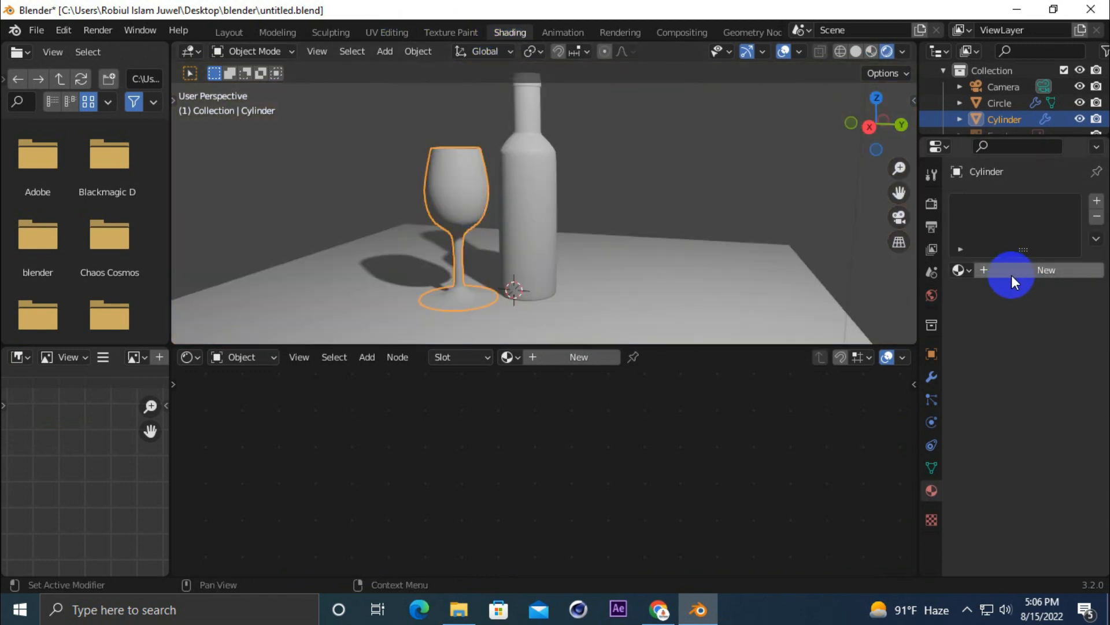
left_click(1012, 275)
Step: Delete the default shader node from the glass material, leaving only the Material Output node
left_click(499, 404)
scroll(501, 400, "down", 1)
left_click(499, 390)
key("Delete")
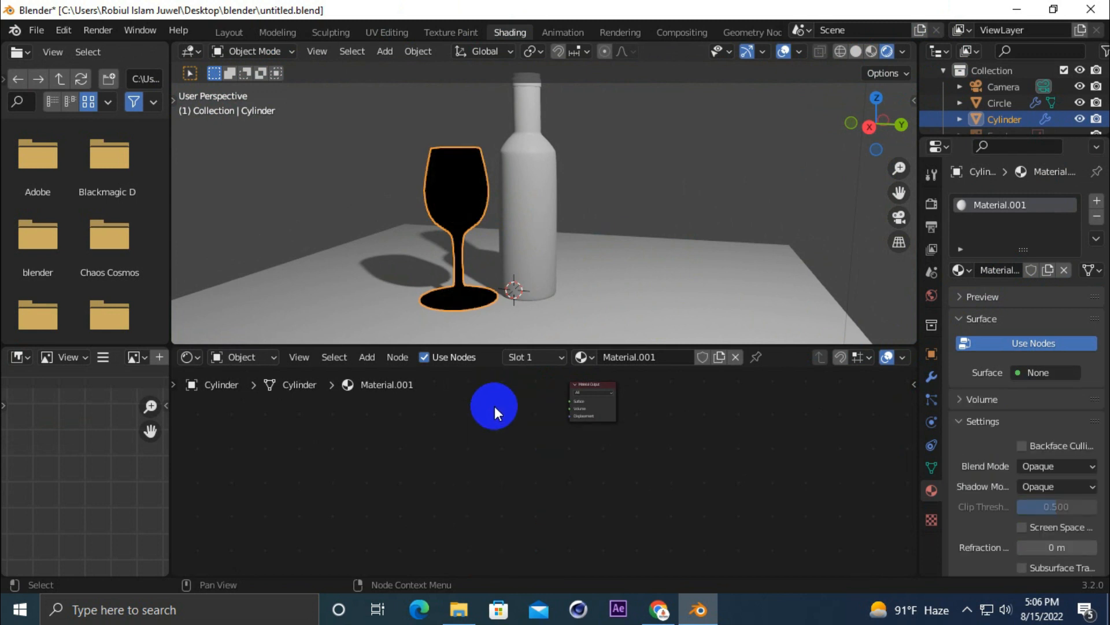
Step: Add a Glass BSDF node to the wine glass material and connect it to the Material Output's Surface input
key("shift+a")
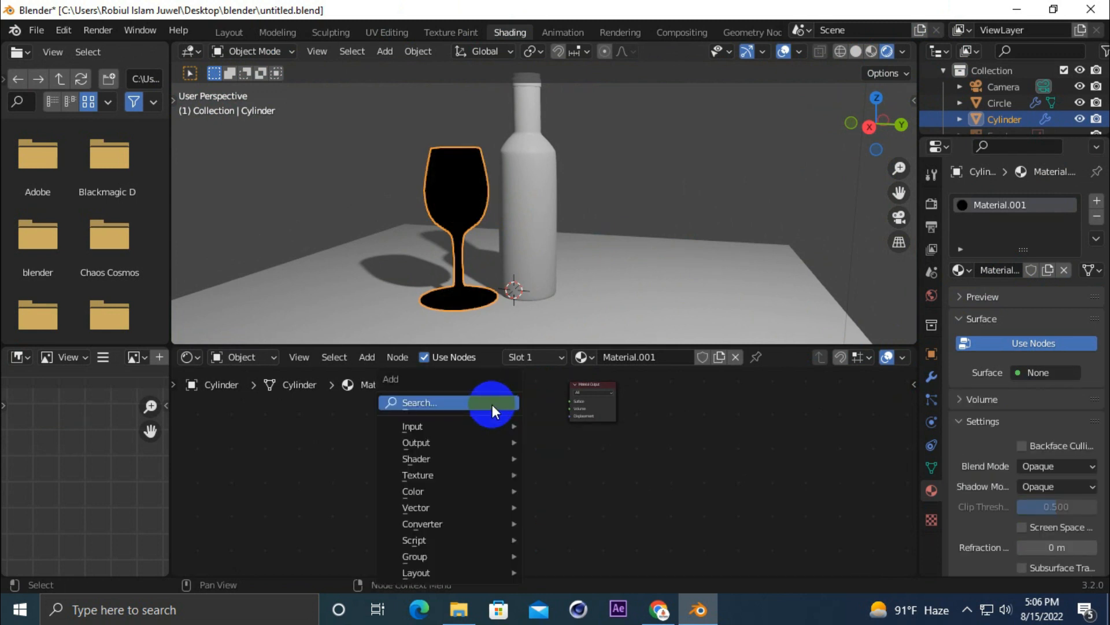
mouse_move(477, 429)
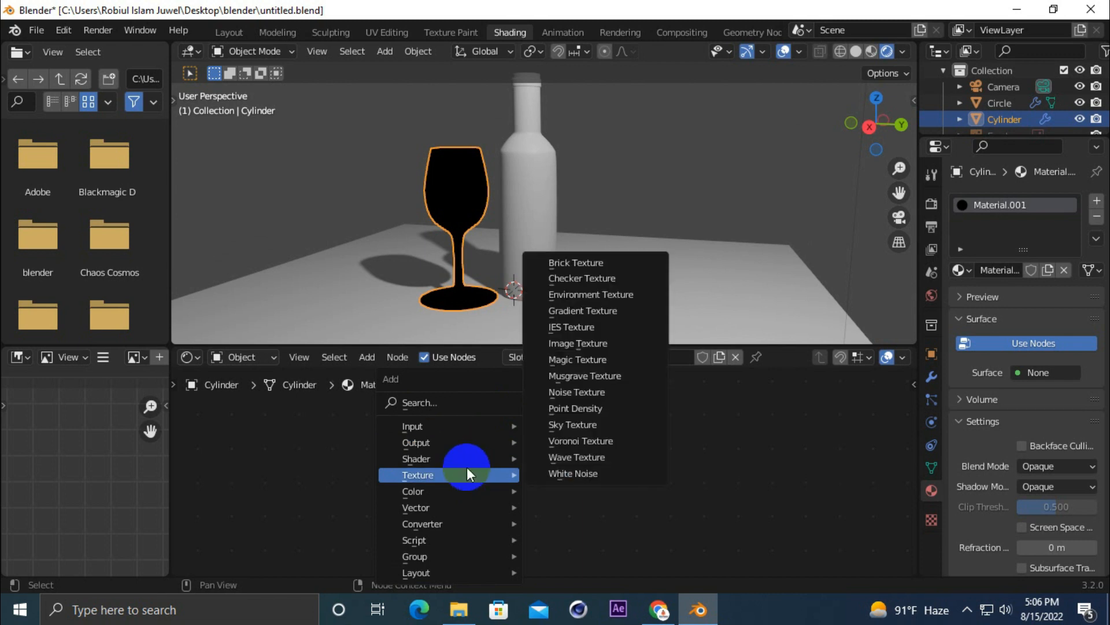
mouse_move(464, 458)
left_click(607, 262)
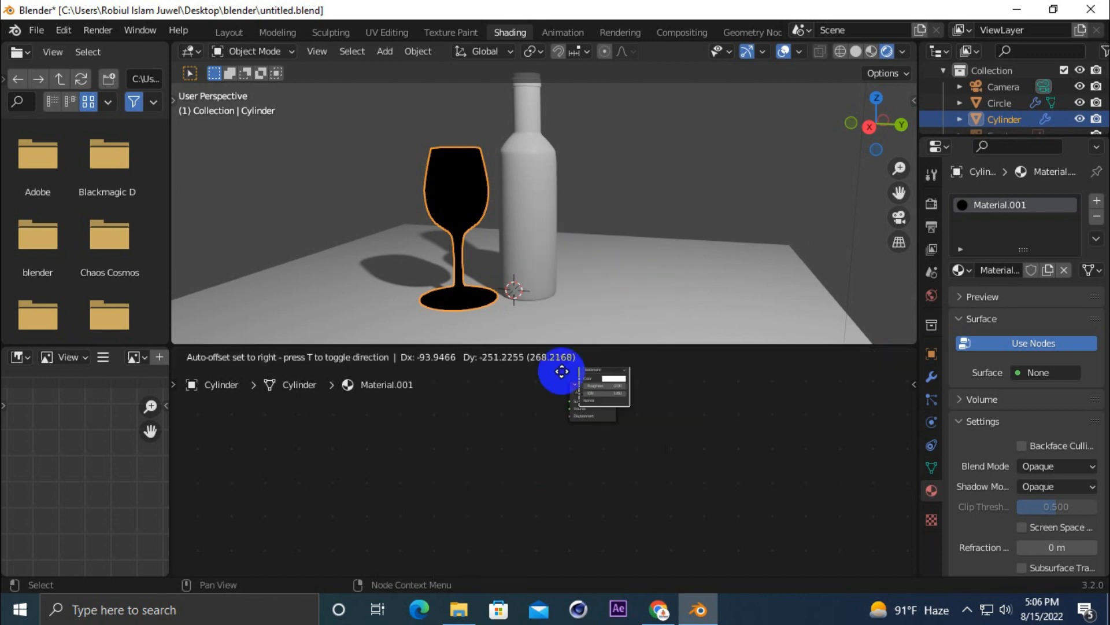
left_click(505, 419)
scroll(505, 418, "up", 5)
left_click_drag(460, 478, 609, 462)
left_click_drag(407, 446, 432, 414)
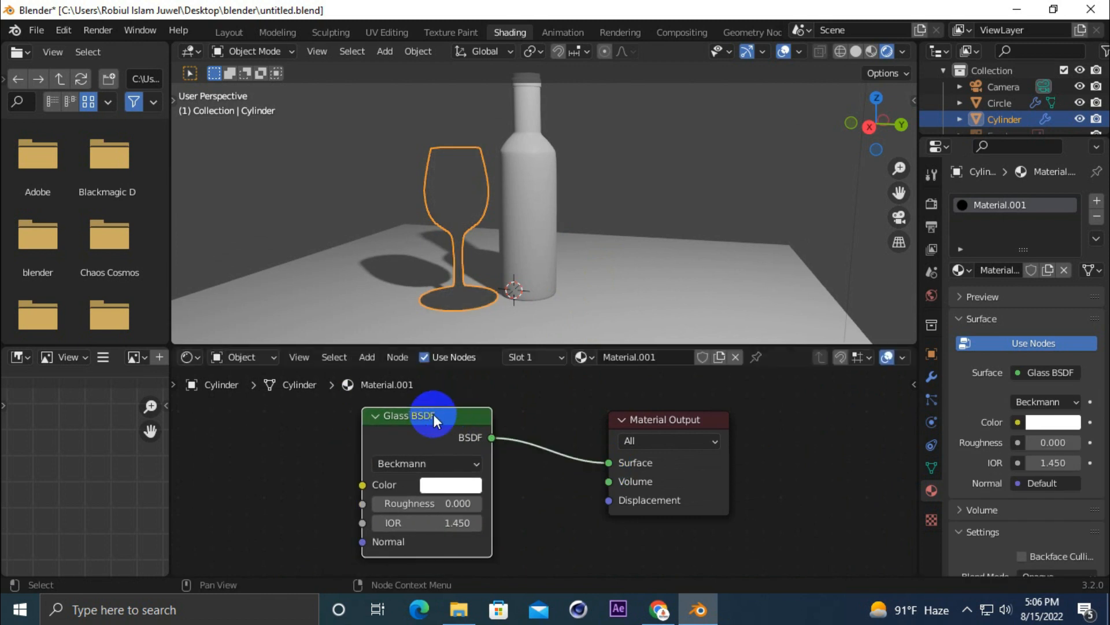
Step: Change the scene's render engine to Cycles
scroll(429, 186, "up", 4)
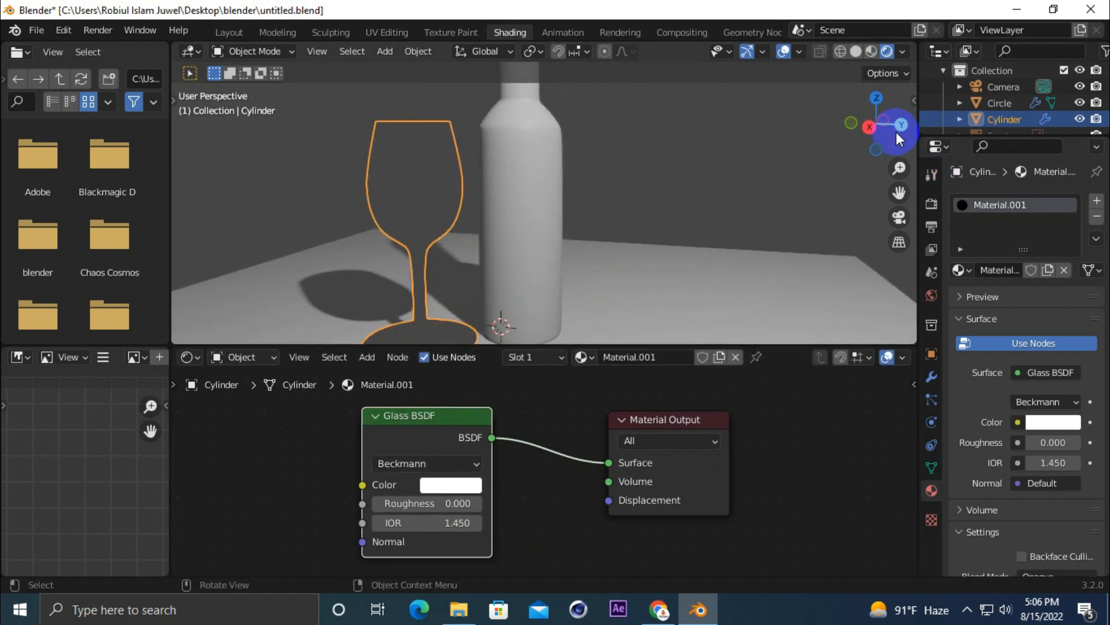
mouse_move(873, 110)
left_mouse_down()
mouse_move(893, 123)
mouse_move(872, 112)
left_mouse_up()
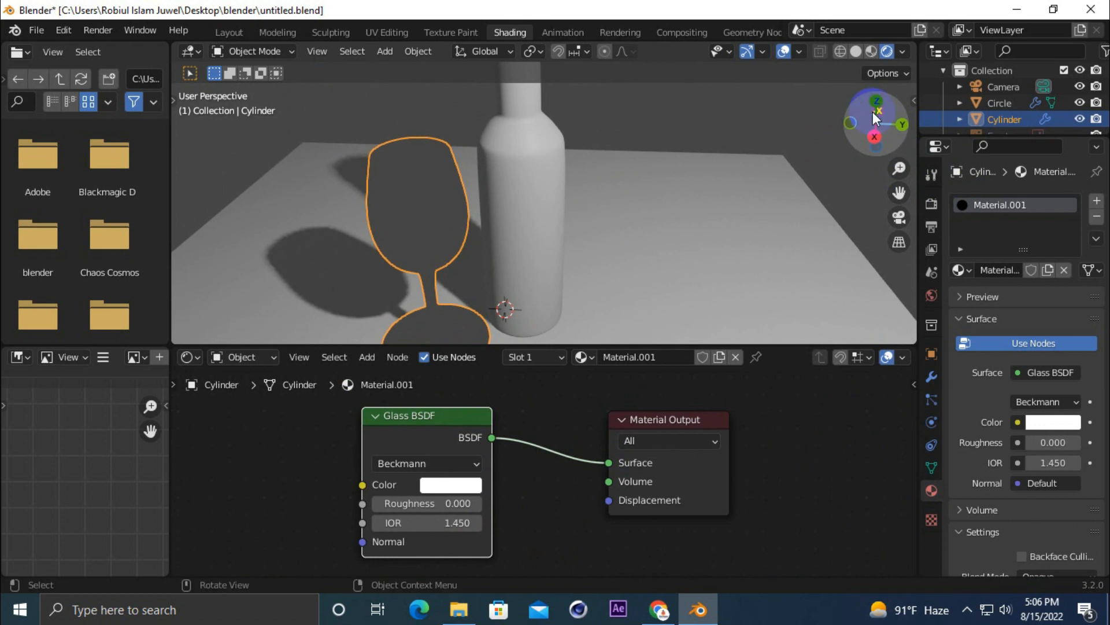
left_click(932, 204)
left_click(1027, 202)
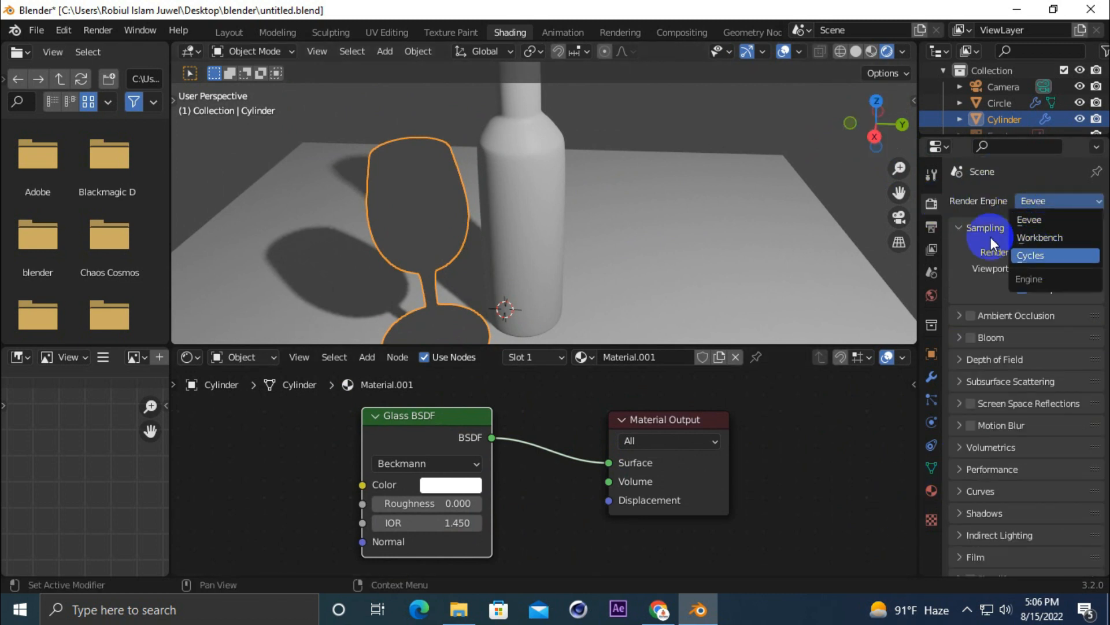
key("Return")
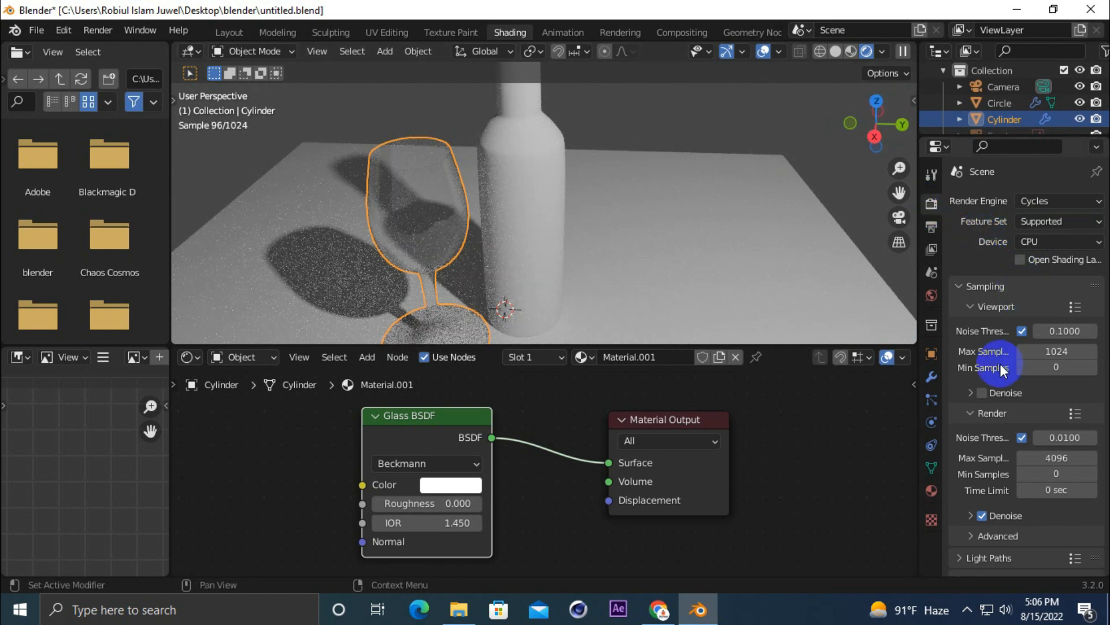
Step: Limit the viewport sampling to 10 max samples and enable viewport denoising
scroll(1000, 343, "down", 3)
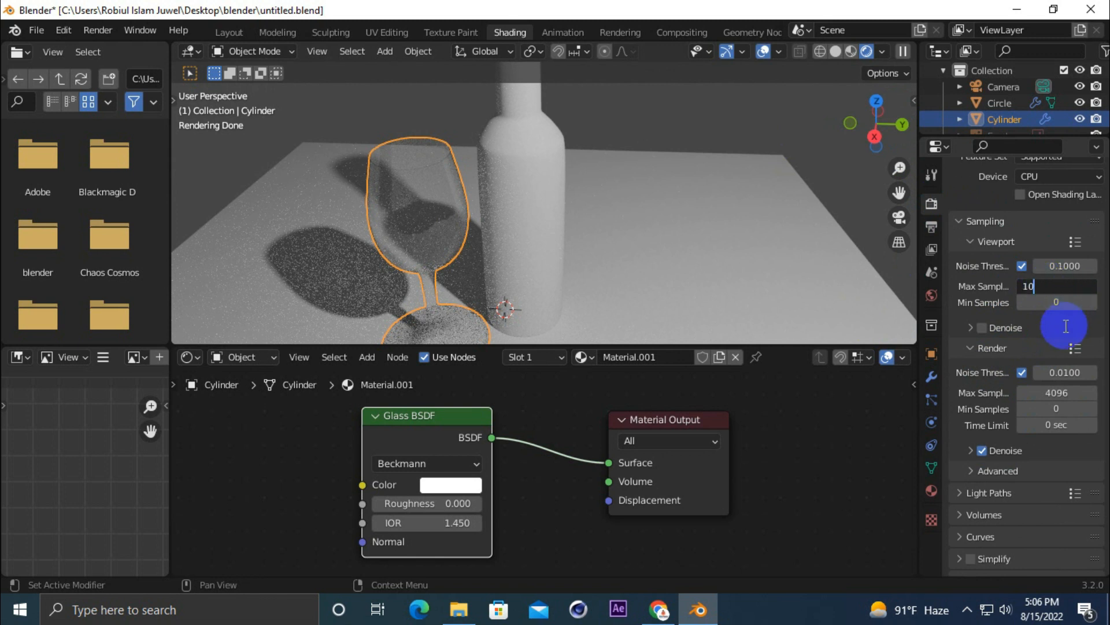
key("Return")
left_click(982, 327)
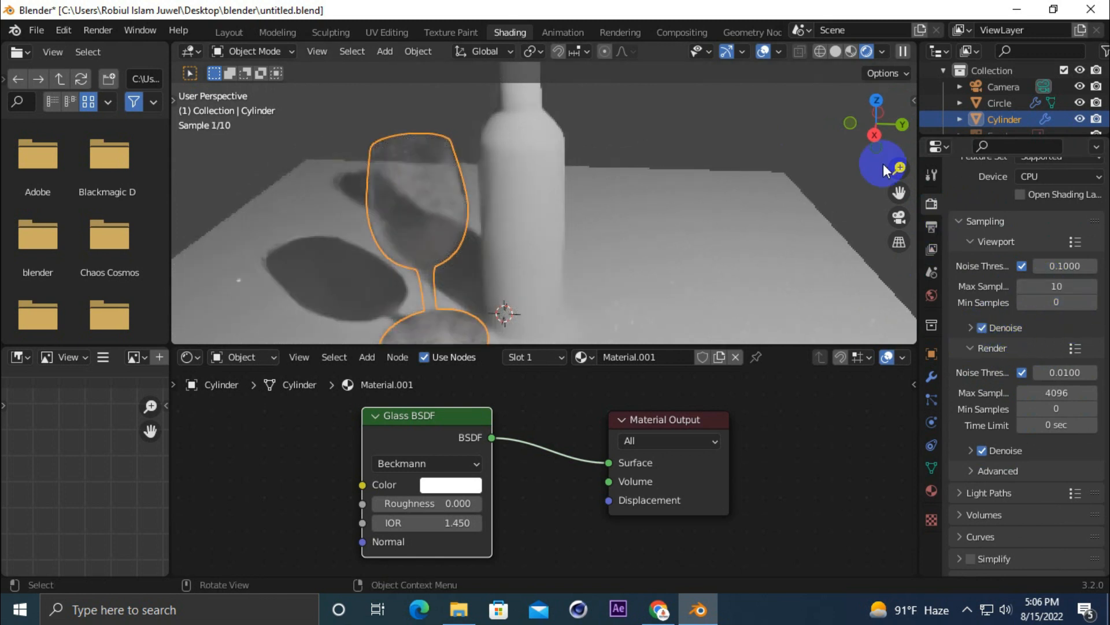
Step: Raise the Glass BSDF's IOR to 10.850
left_click_drag(395, 522, 450, 524)
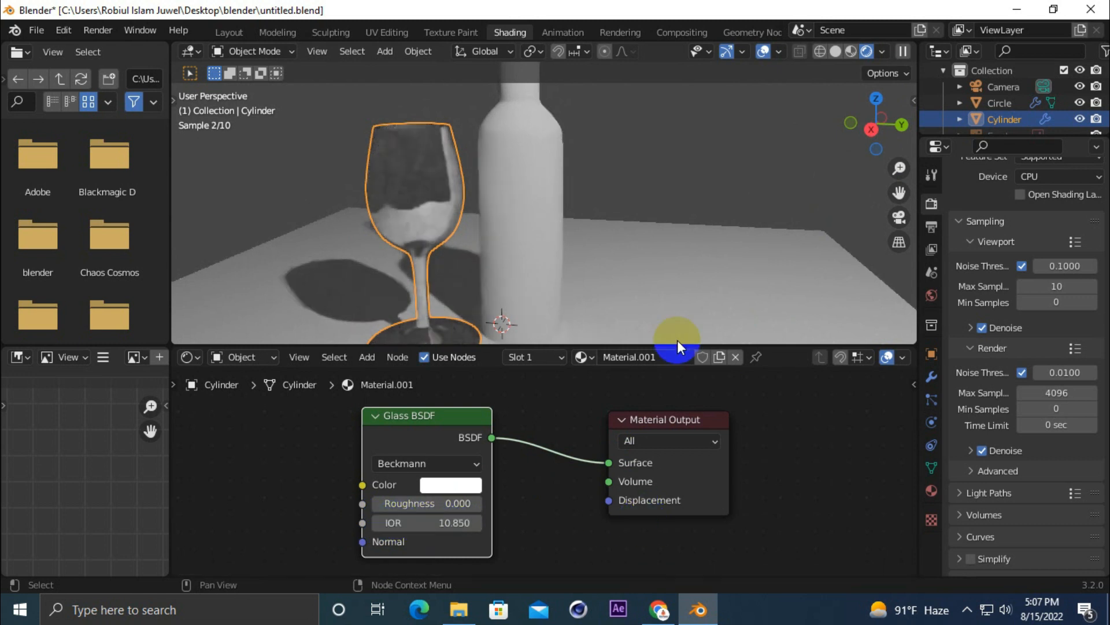
middle_click_drag(678, 340, 523, 161)
Step: Open the bottle for mesh editing in the Layout workspace and select its entire mesh with X-ray enabled
left_click(529, 167)
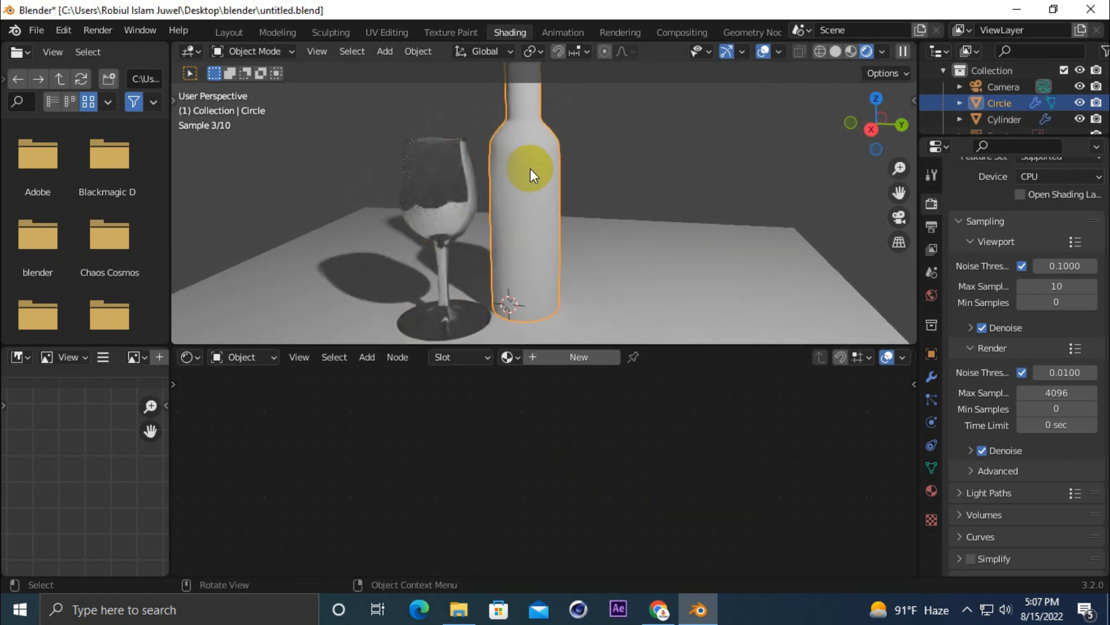
left_click_drag(877, 120, 876, 106)
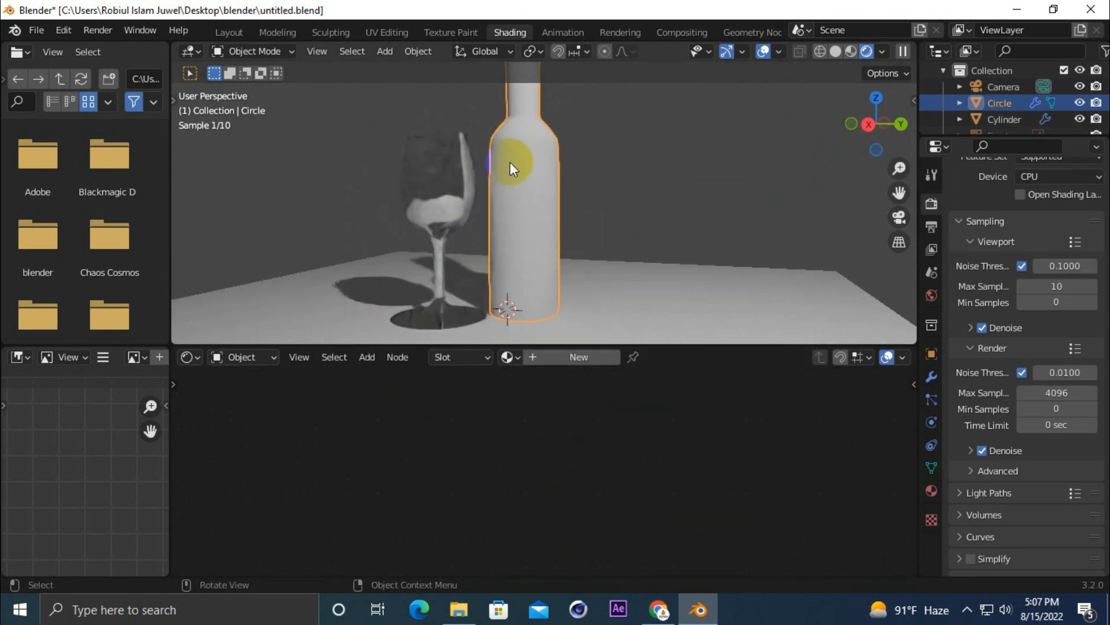
left_click(228, 31)
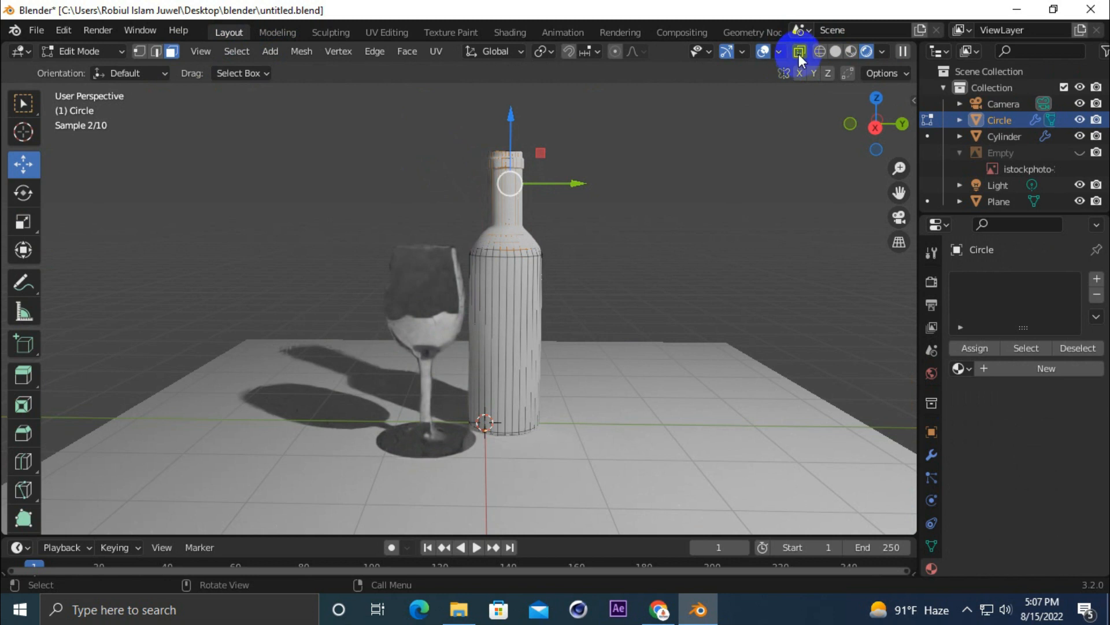
left_click(800, 52)
left_click_drag(397, 95, 683, 460)
scroll(564, 324, "up", 1)
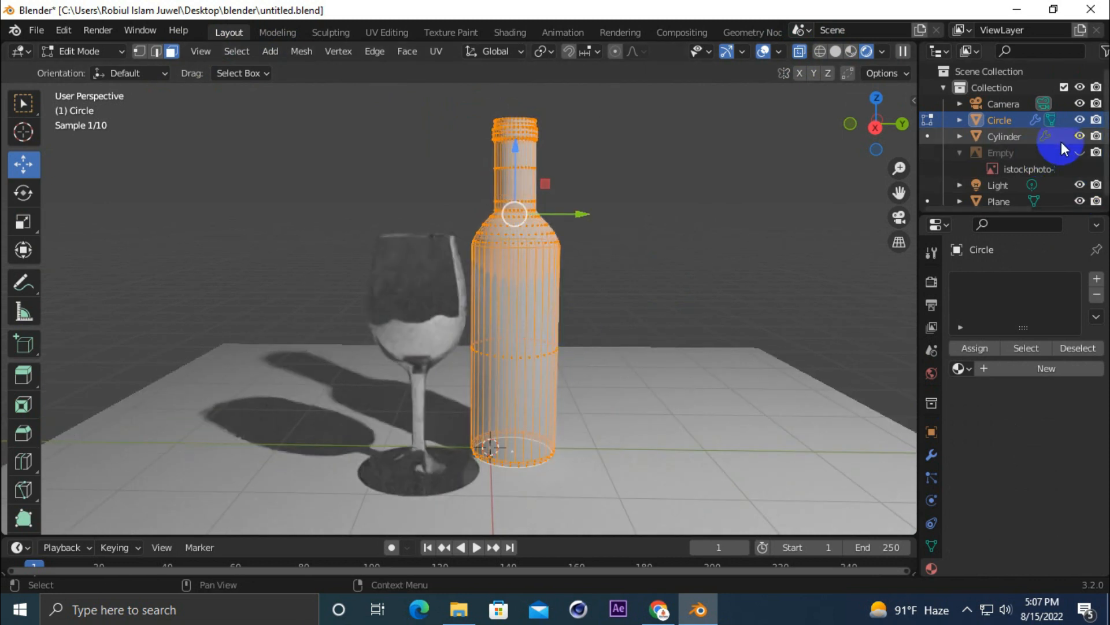
Step: Hide the wine glass so that only the bottle stands on the ground plane
left_click(1080, 137)
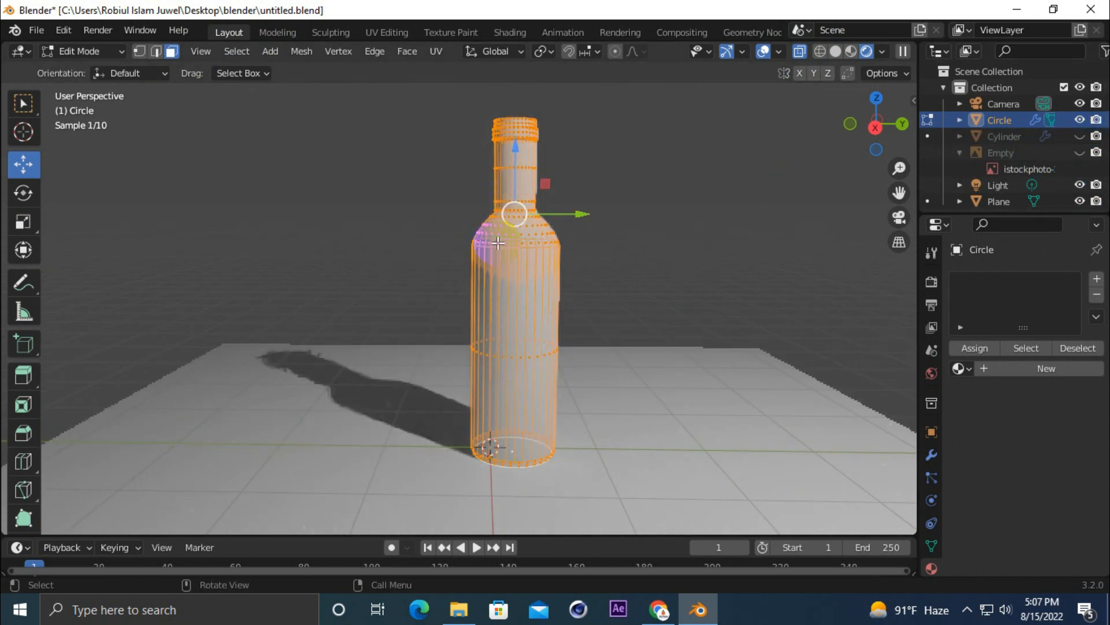
scroll(642, 283, "down", 3)
scroll(642, 284, "up", 2)
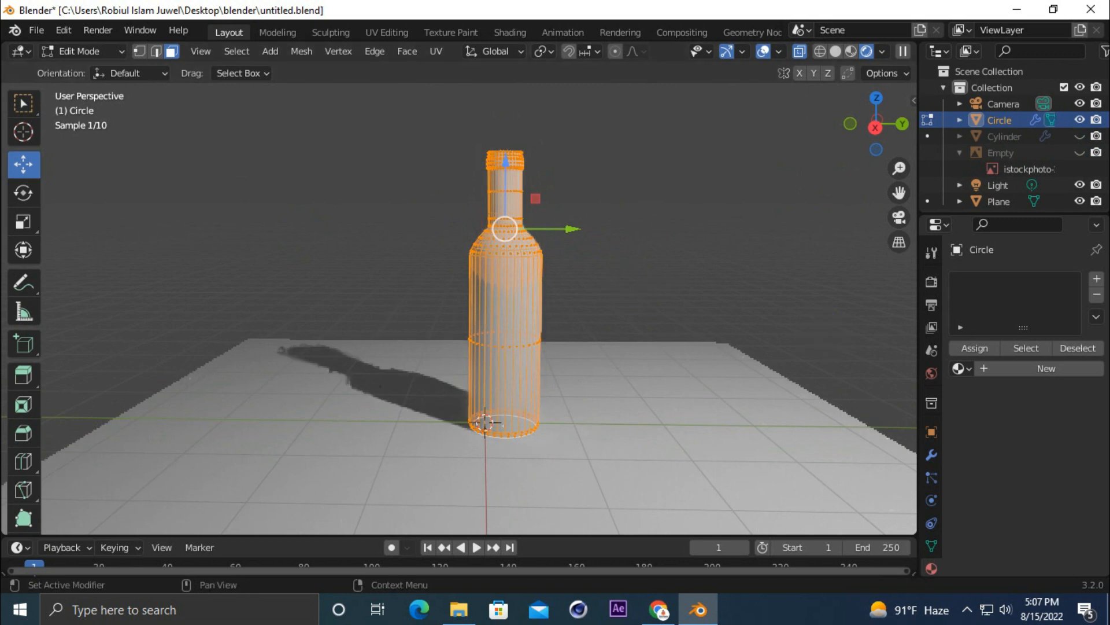
Step: Create a new material for the bottle and set its base color to black with a value of 0
left_click(1024, 368)
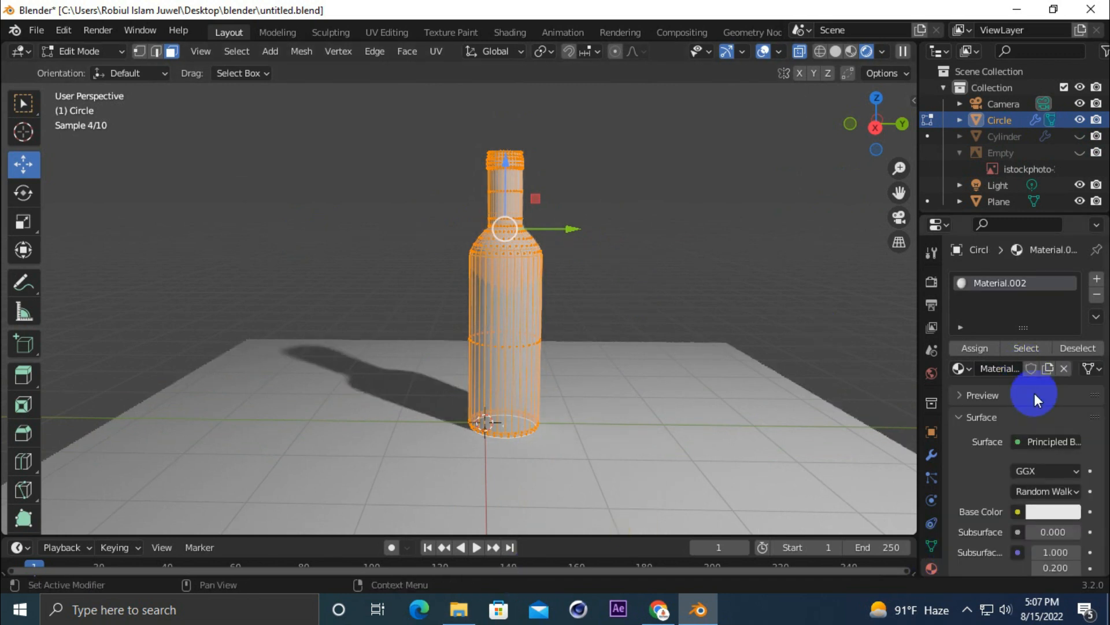
scroll(1024, 404, "down", 4)
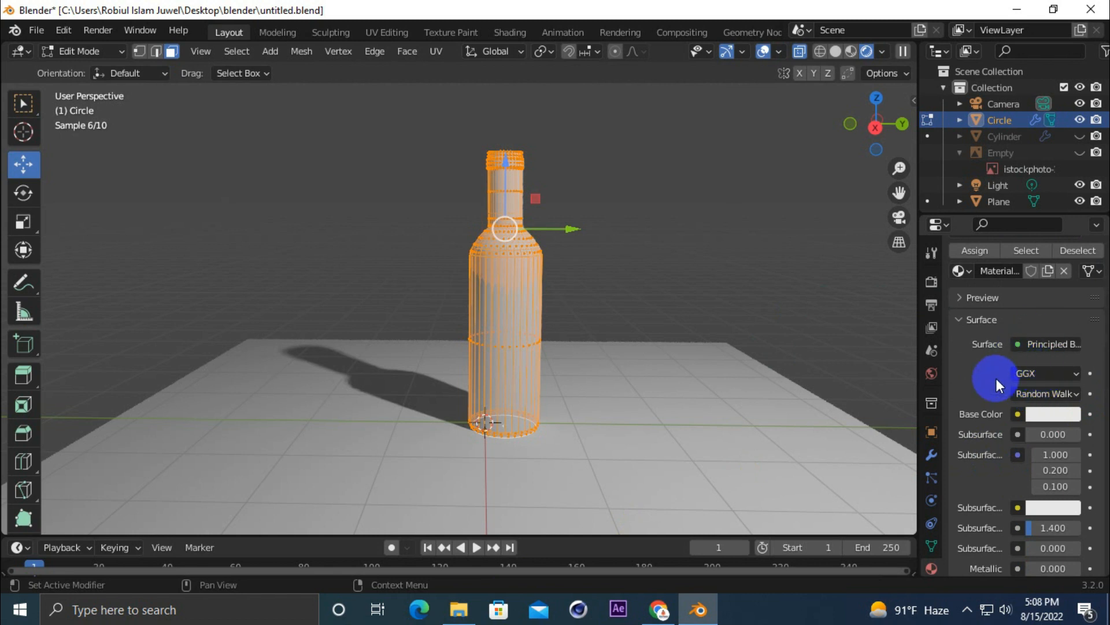
left_click(1036, 413)
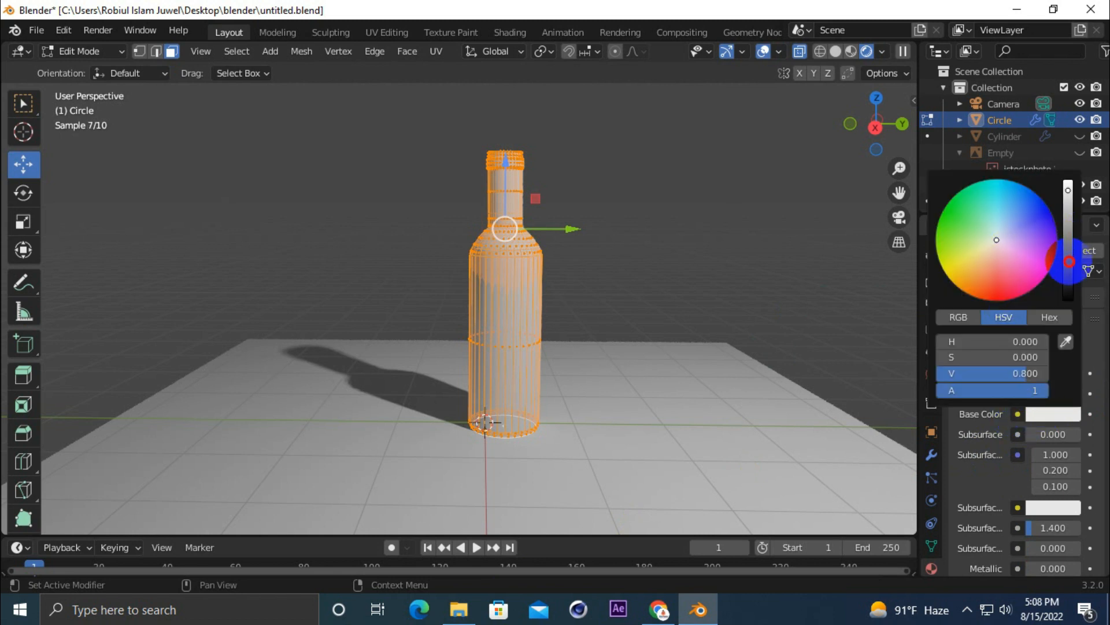
left_click_drag(1069, 261, 1083, 367)
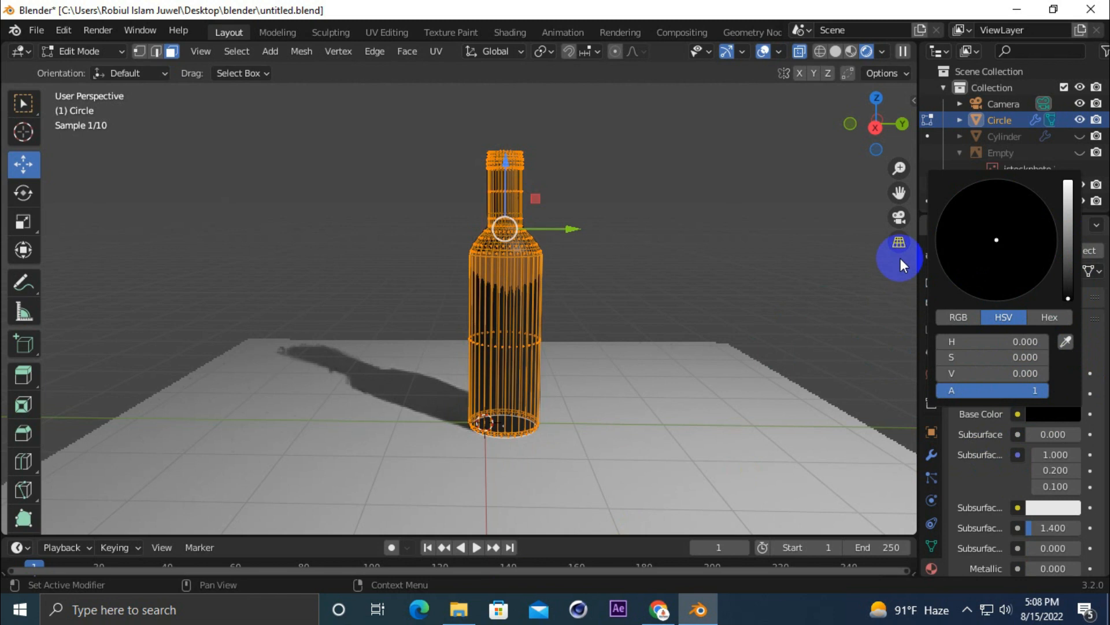
Step: In the Shading workspace, set the bottle material's Specular to 0.650 and Roughness to 0.273
left_click(498, 32)
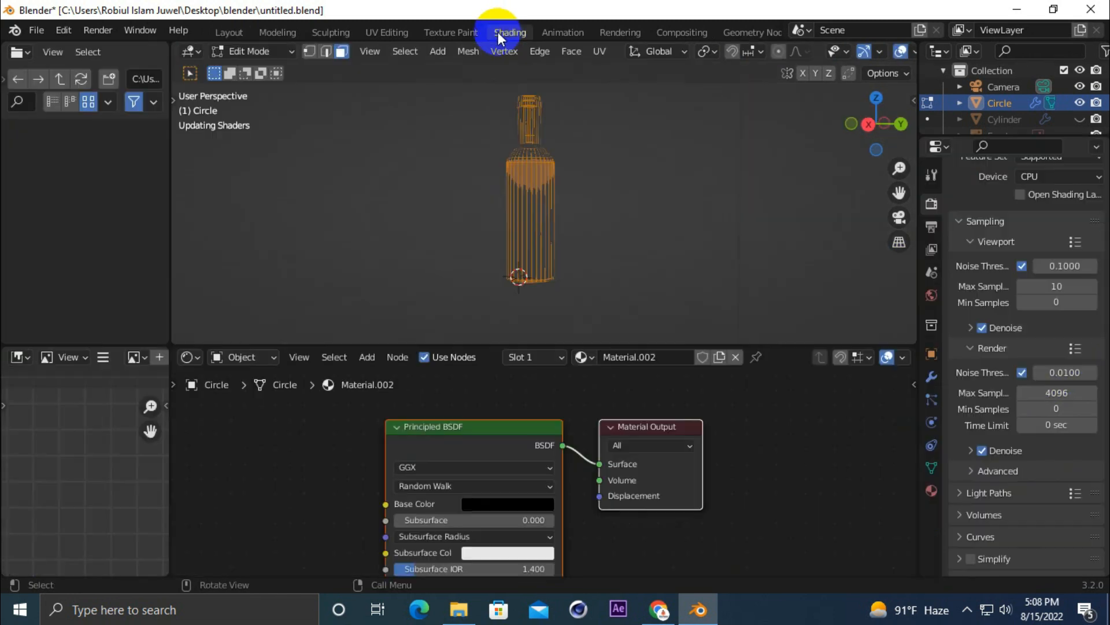
middle_click_drag(463, 427, 462, 291)
left_click_drag(456, 515, 261, 518)
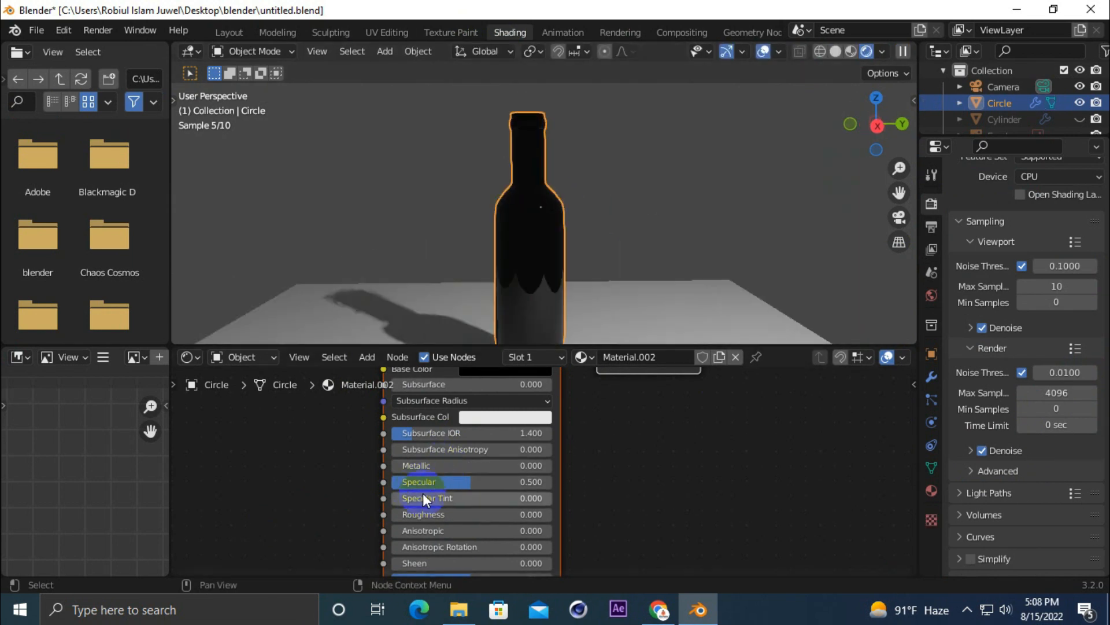
scroll(439, 444, "up", 1)
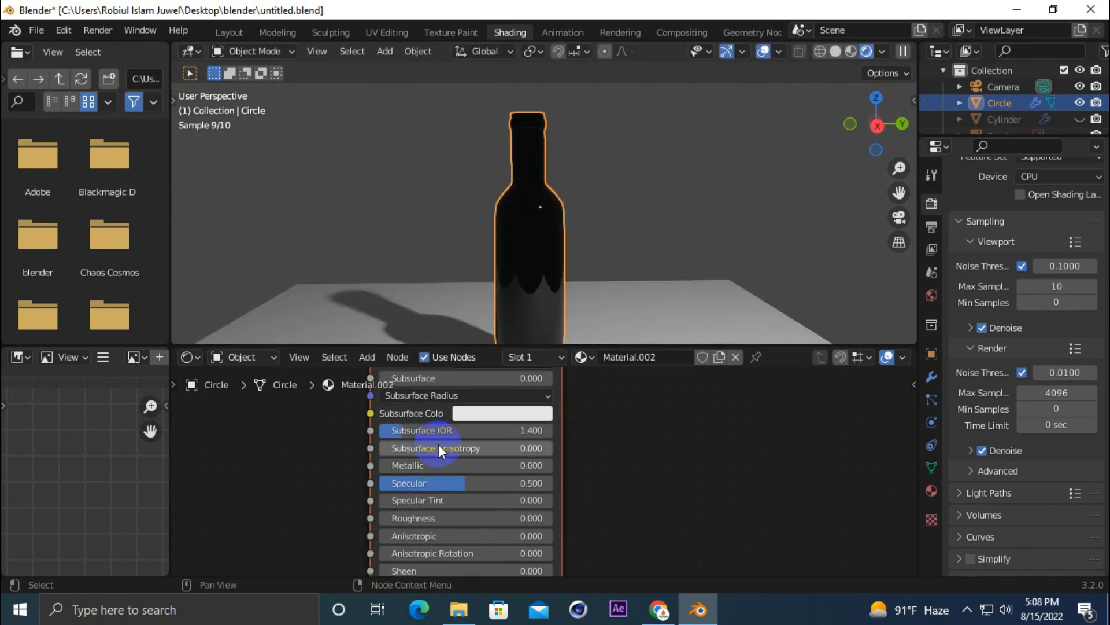
left_click_drag(421, 516, 492, 490)
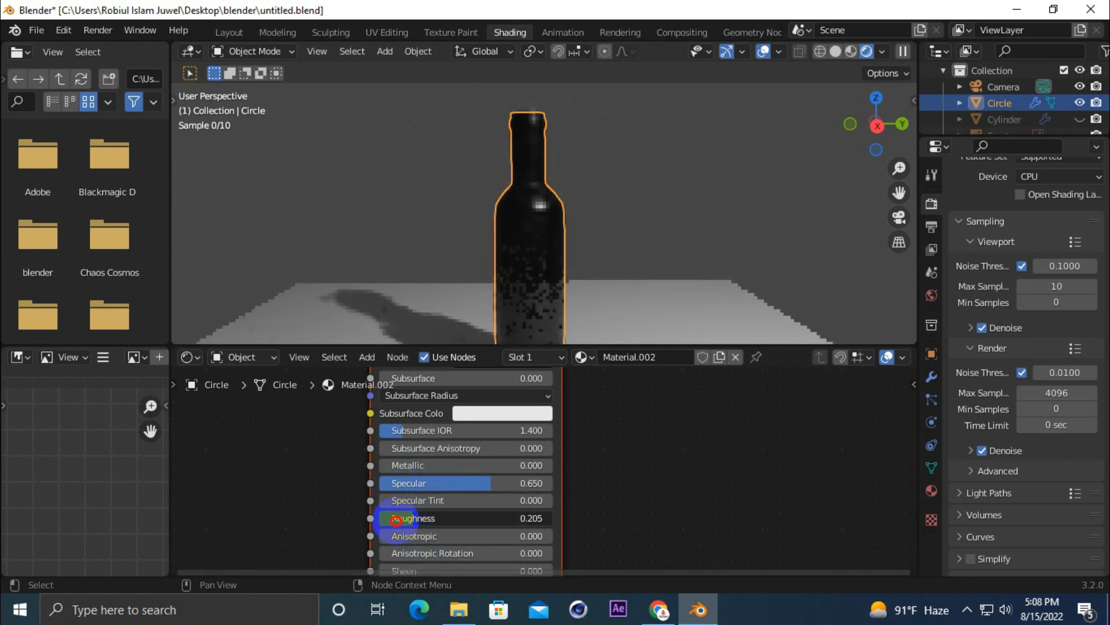
left_click_drag(428, 518, 425, 518)
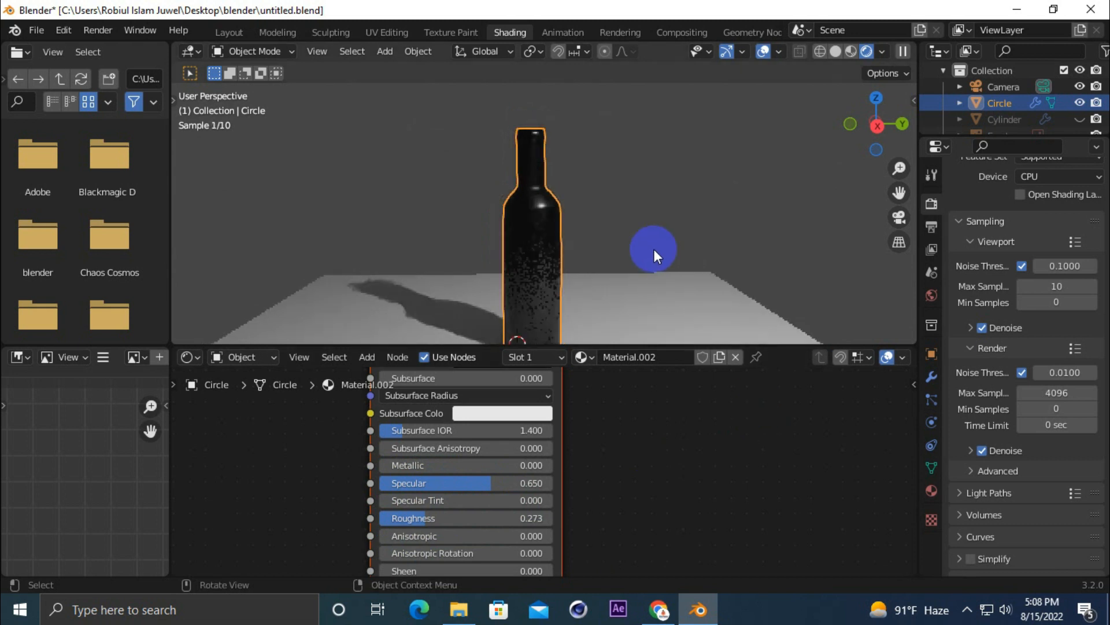
Step: Switch to Chrome to check the wine bottle reference photo, and return to Blender to compare it with the modelled bottle
scroll(542, 468, "up", 2)
left_click(662, 614)
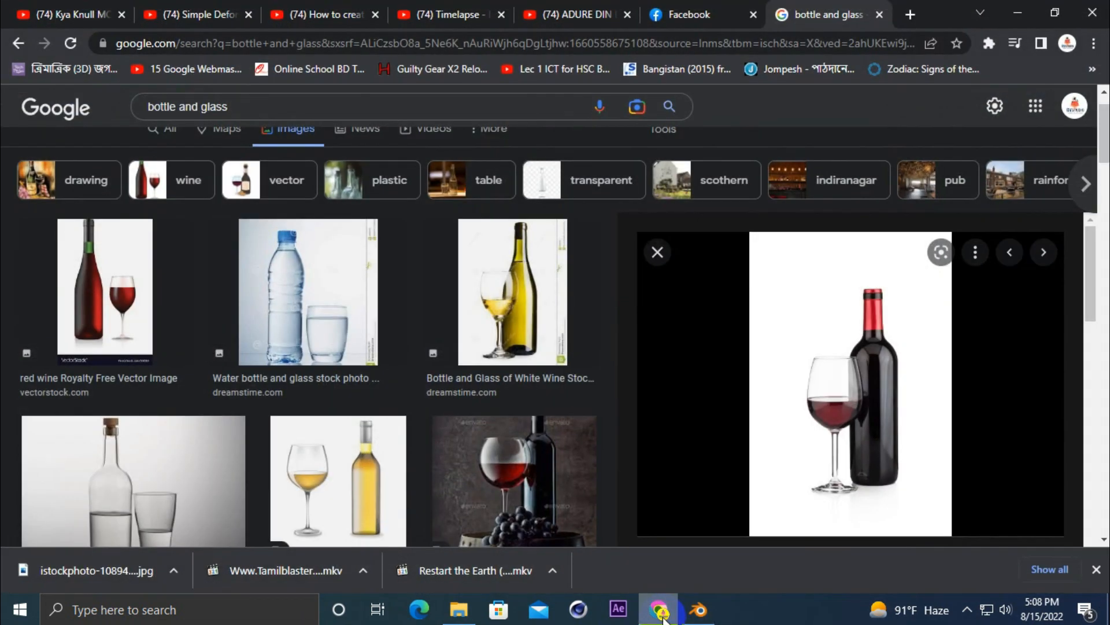
left_click(1019, 10)
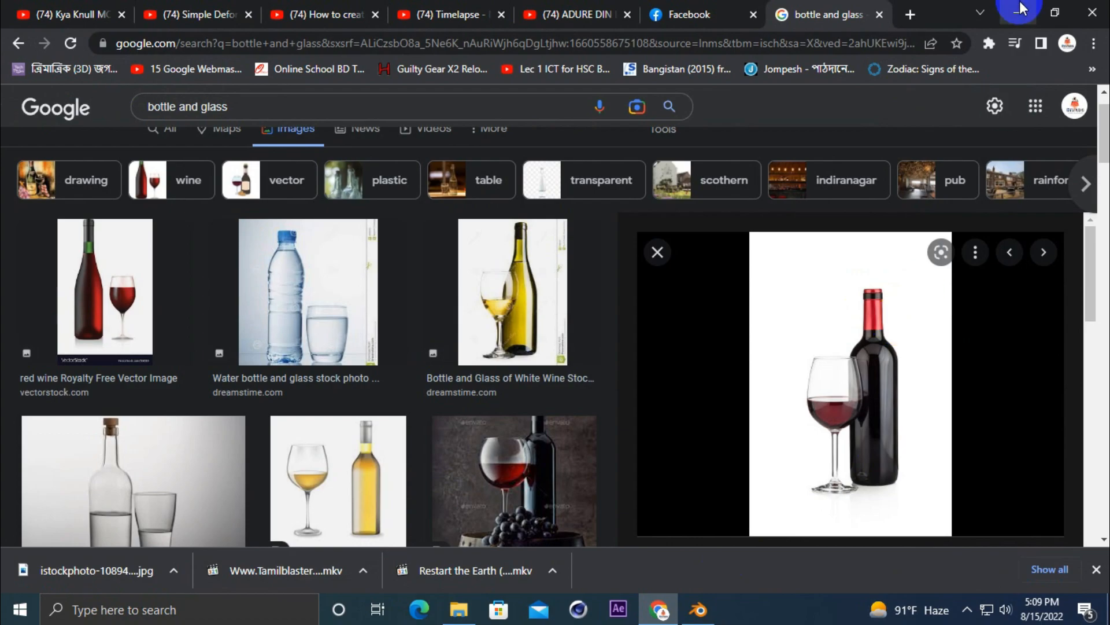
left_click(535, 130)
mouse_move(905, 188)
left_mouse_down()
mouse_move(894, 209)
mouse_move(911, 201)
left_mouse_up()
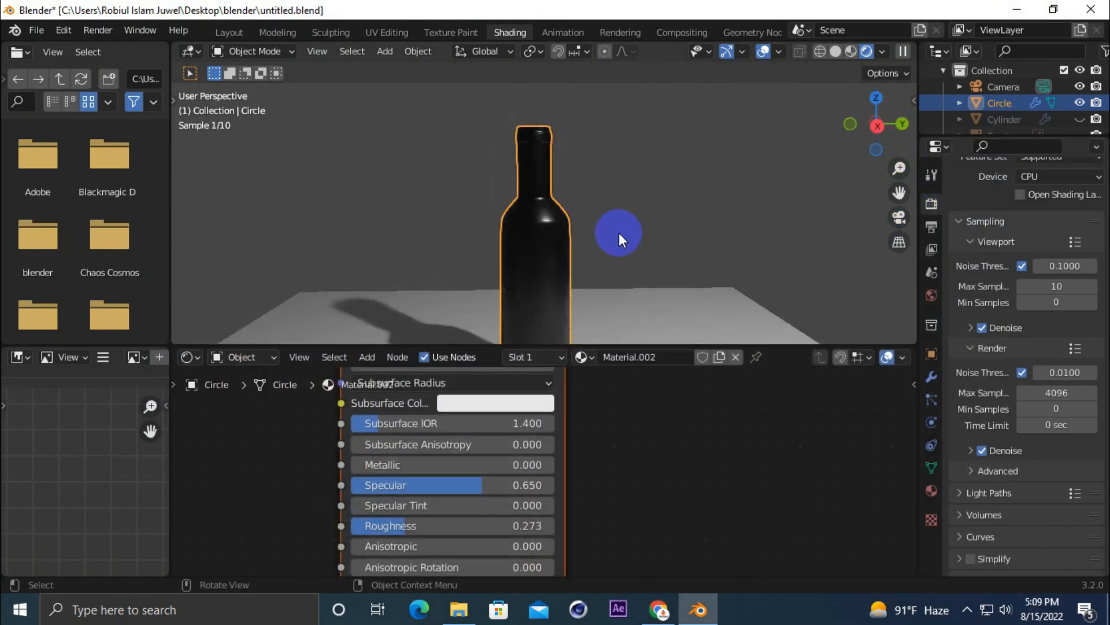
Step: Turn off the viewport display of both of the bottle's modifiers
left_click(932, 378)
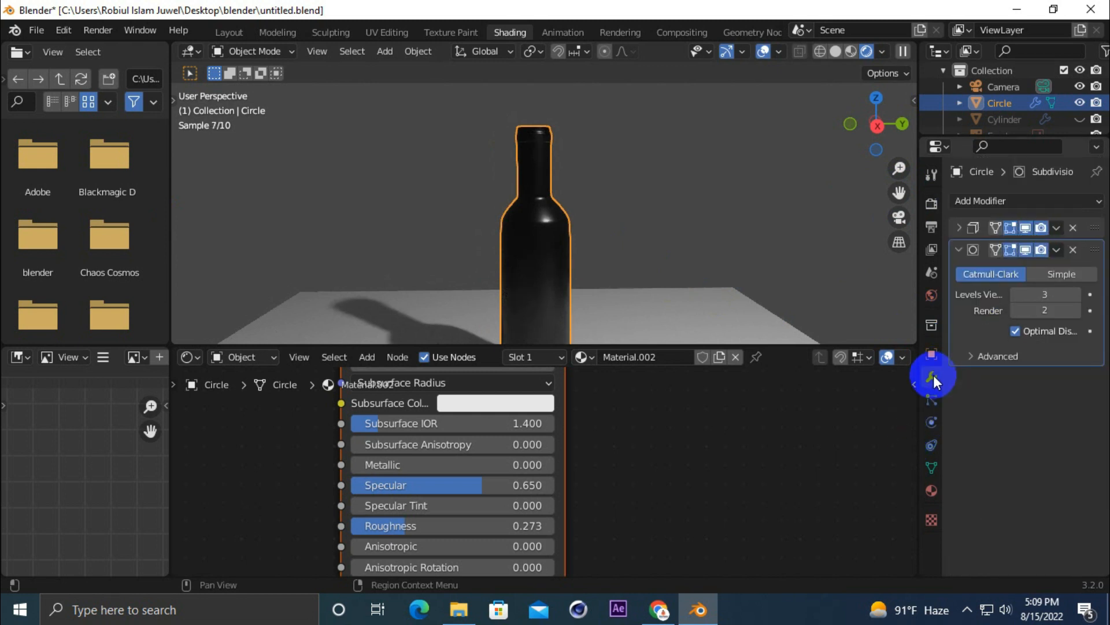
left_click(1026, 250)
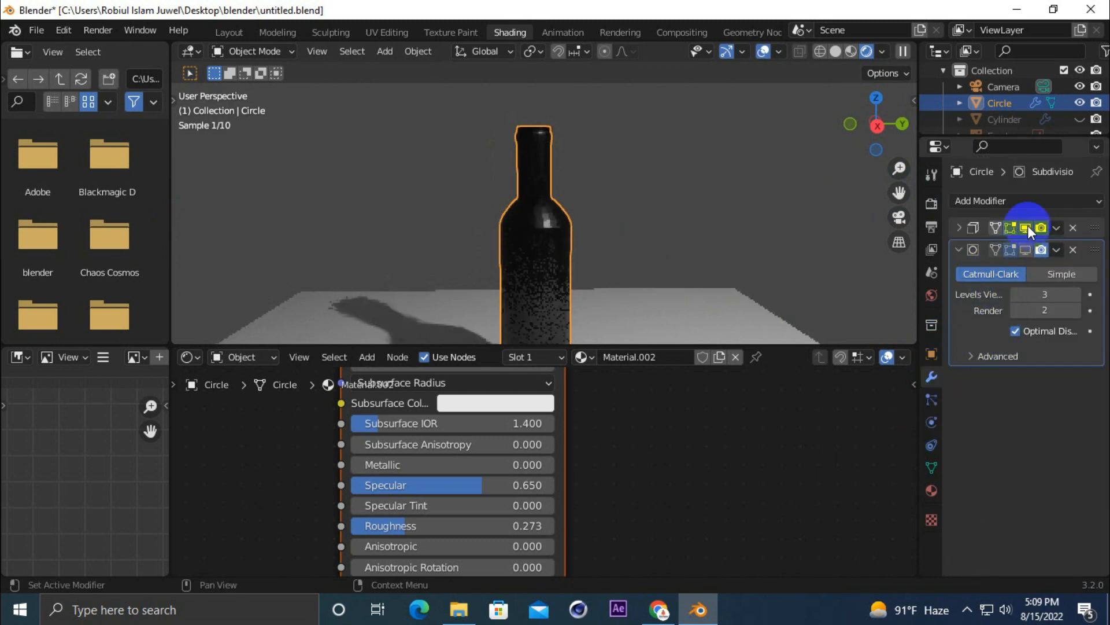
left_click(1026, 228)
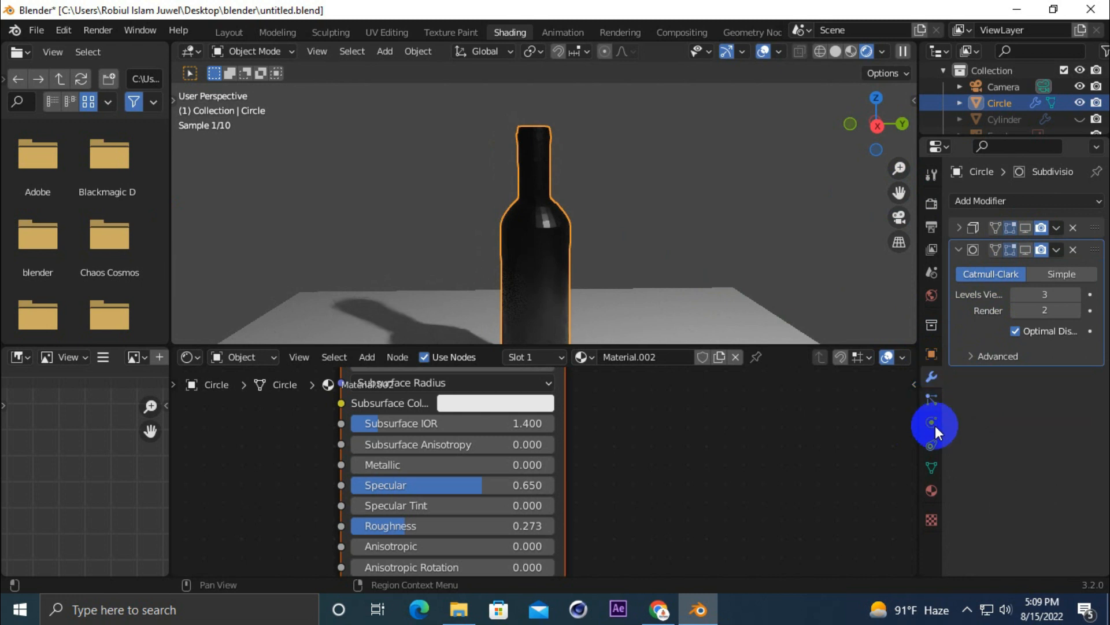
Step: Select the faces of the bottle's upper neck, add a second material slot with a new material, and set its base color to red
left_click(932, 490)
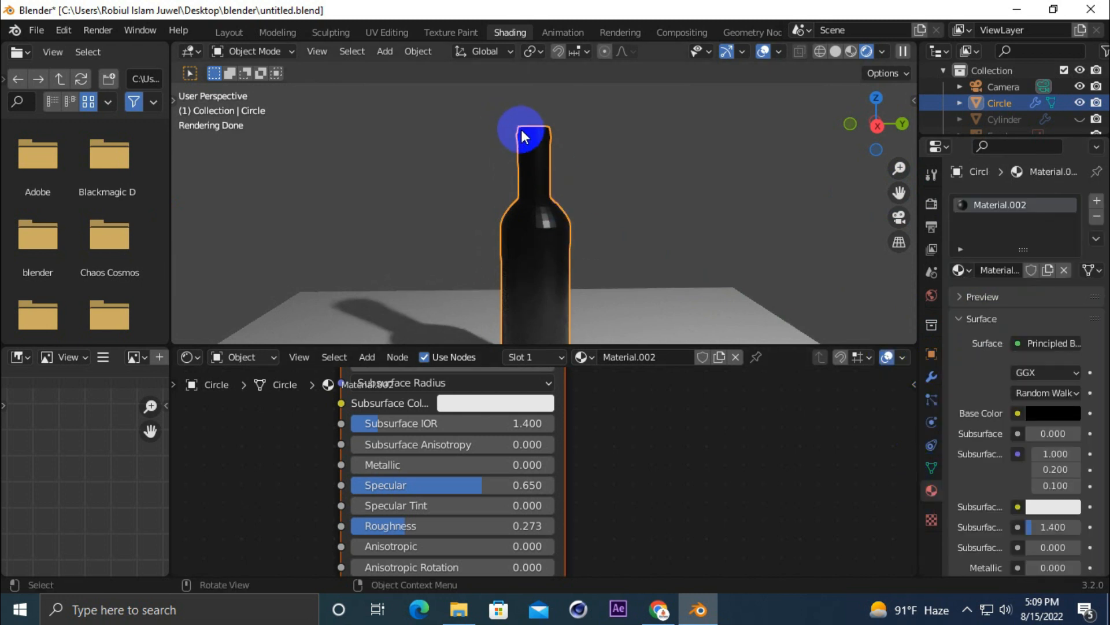
key("Tab")
left_click_drag(465, 107, 613, 161)
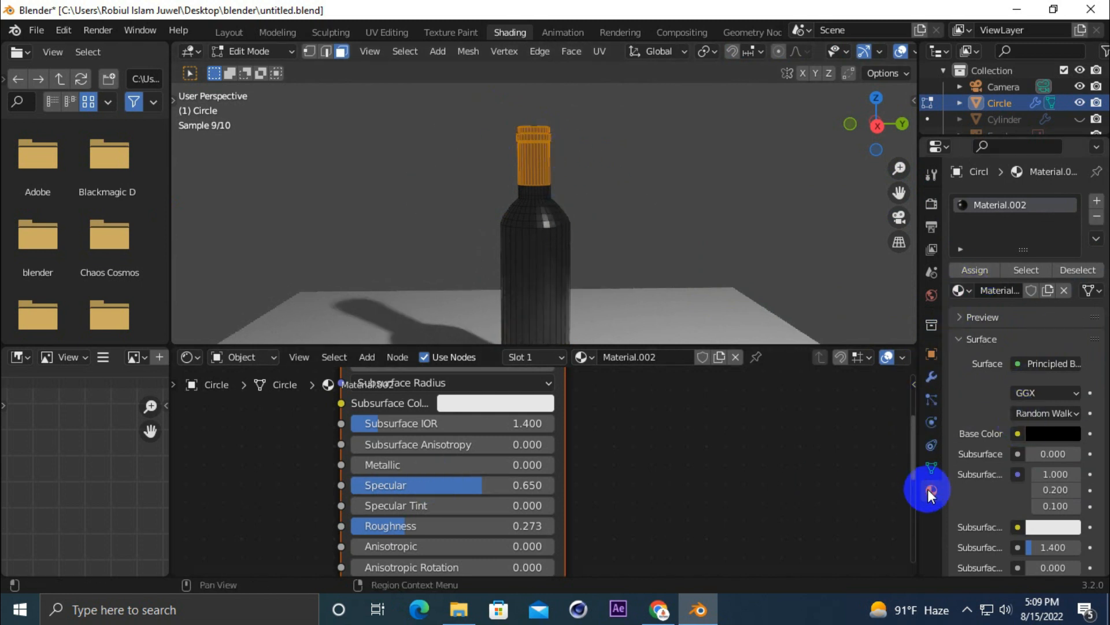
left_click(1097, 200)
left_click(1009, 316)
left_click(1041, 459)
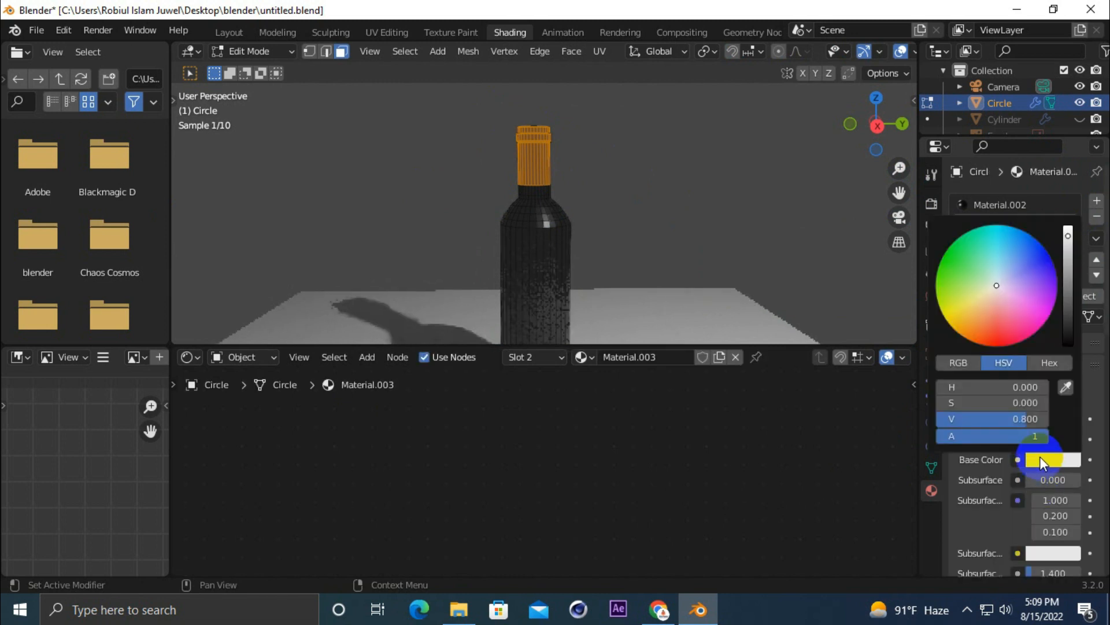
mouse_move(997, 290)
left_mouse_down()
mouse_move(956, 346)
mouse_move(982, 348)
left_mouse_up()
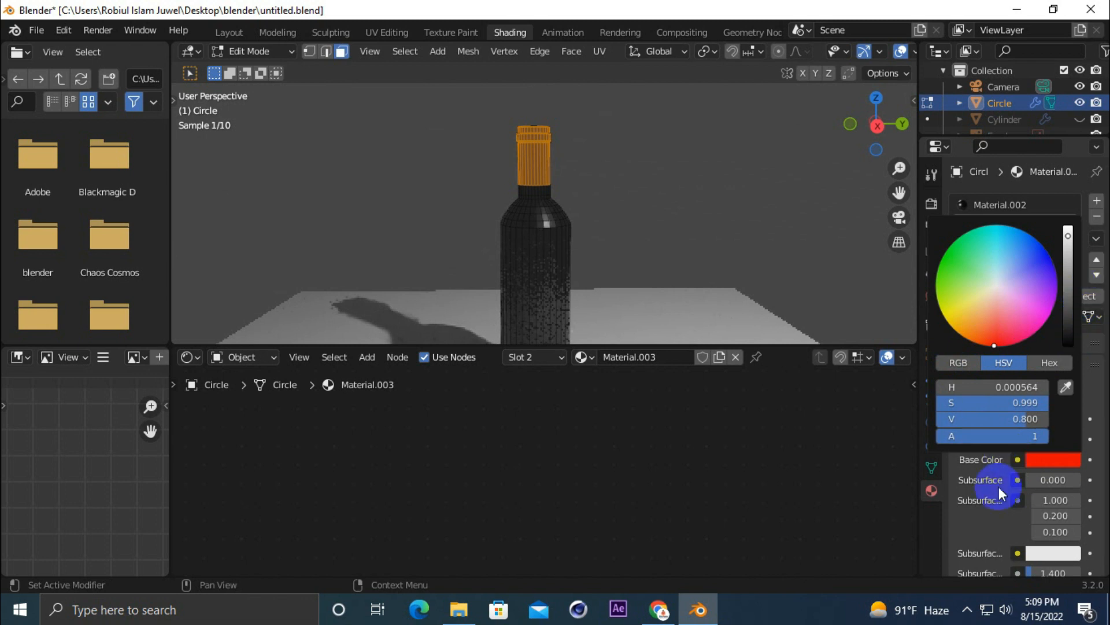
Step: Lower the Roughness of the new red material to 0.005 in its Principled BSDF node
scroll(967, 412, "down", 4)
left_click_drag(918, 388, 915, 388)
key("Home")
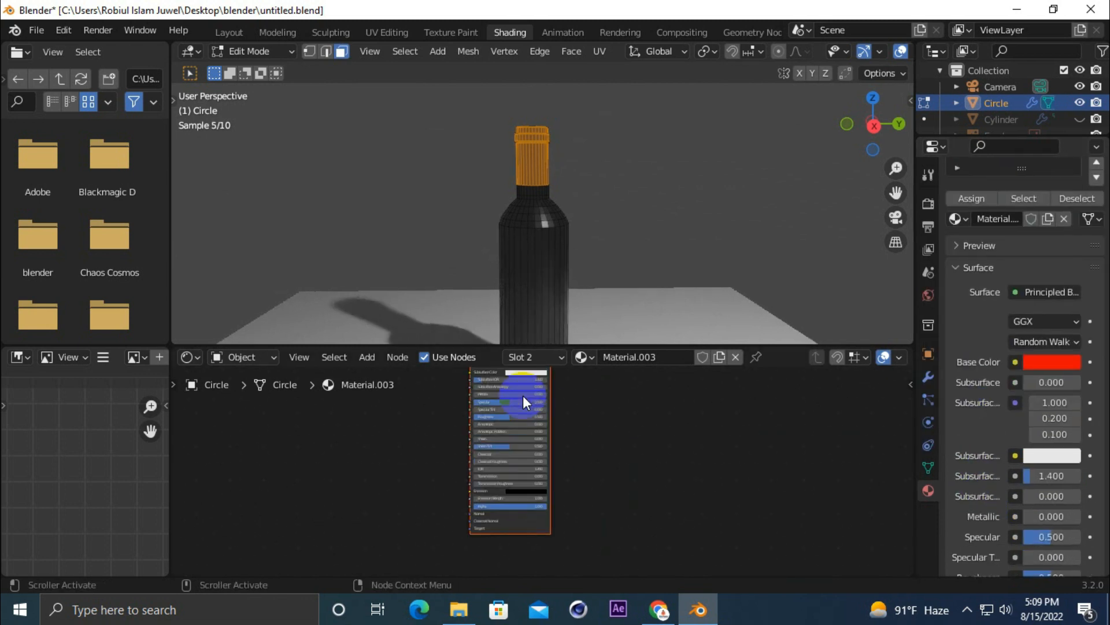
scroll(523, 395, "up", 6)
left_click_drag(910, 511, 918, 455)
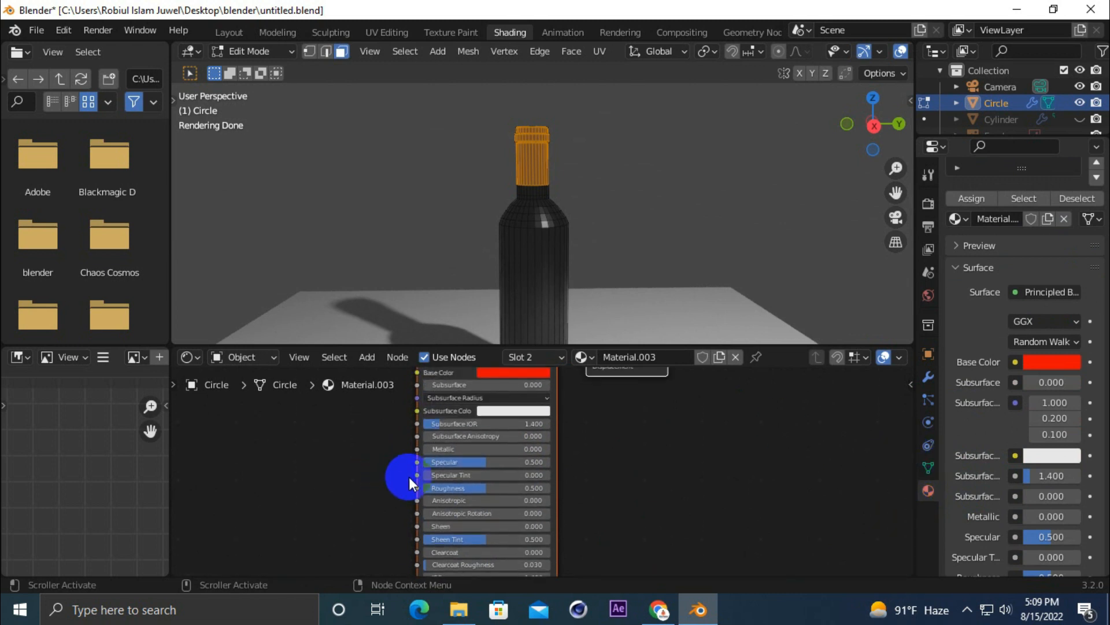
left_click_drag(457, 484, 429, 487)
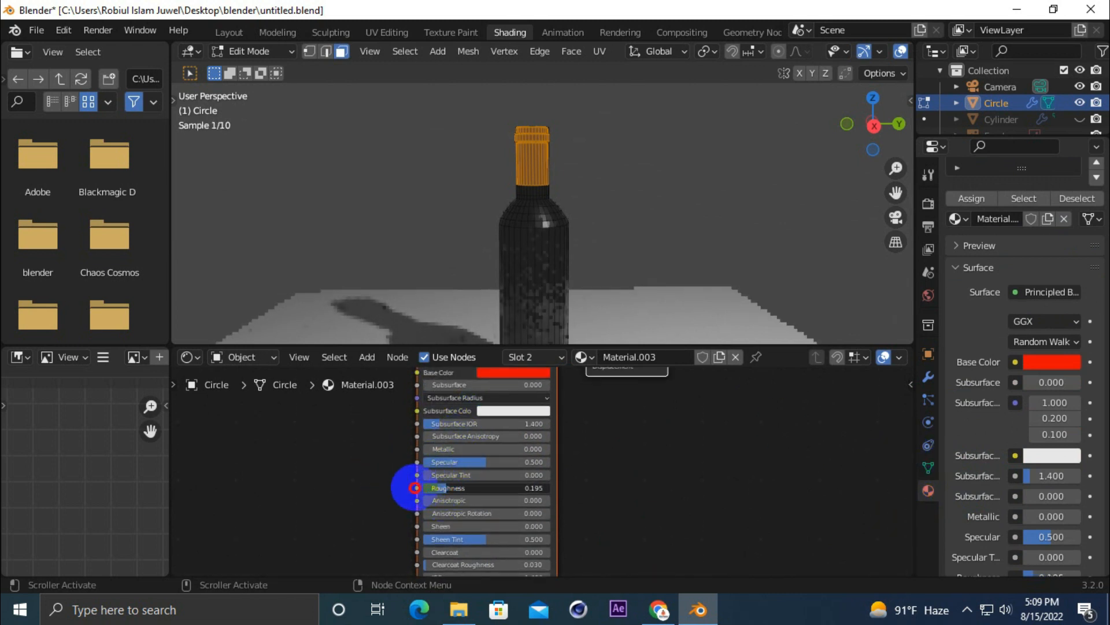
Step: In the Layout workspace's wireframe display, select the upper neck faces all the way around the bottle
left_click_drag(894, 119, 795, 256)
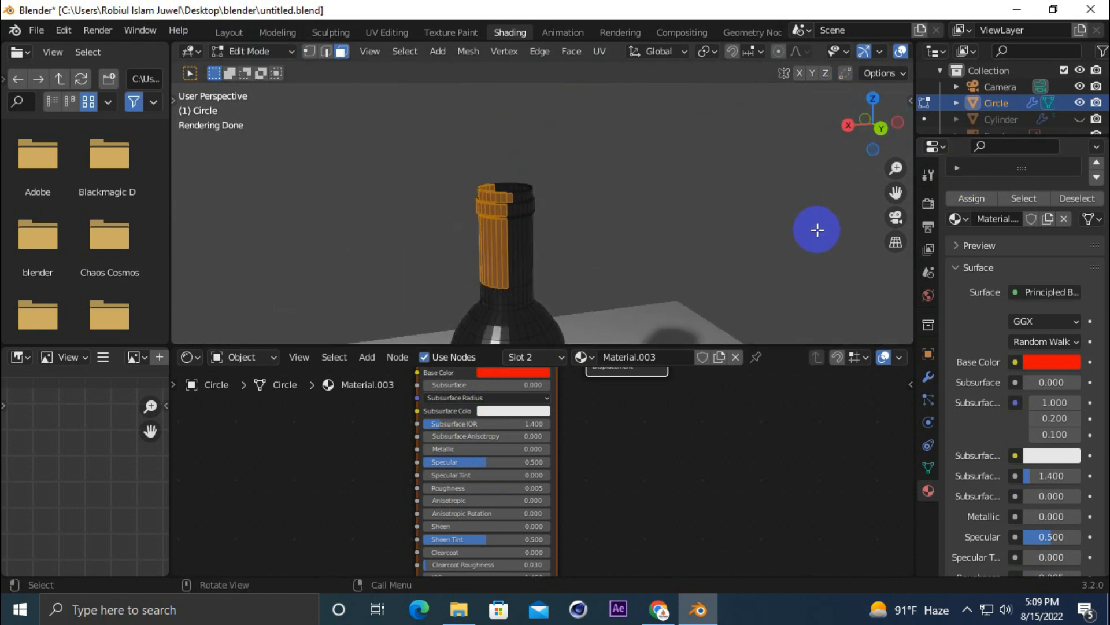
left_click(226, 32)
left_click(840, 51)
mouse_move(419, 116)
left_mouse_down()
mouse_move(572, 168)
mouse_move(613, 196)
left_mouse_up()
left_click_drag(891, 102, 688, 166)
left_click(816, 54)
left_click_drag(301, 110, 575, 213)
left_click_drag(873, 119, 515, 163)
key("g")
left_click(414, 158)
mouse_move(858, 141)
left_mouse_down()
mouse_move(833, 142)
mouse_move(838, 133)
left_mouse_up()
scroll(977, 318, "up", 4)
Step: Remove the red material slot from the bottle in Object Mode and return to Edit Mode
left_click(1097, 294)
key("Tab")
left_click(1097, 294)
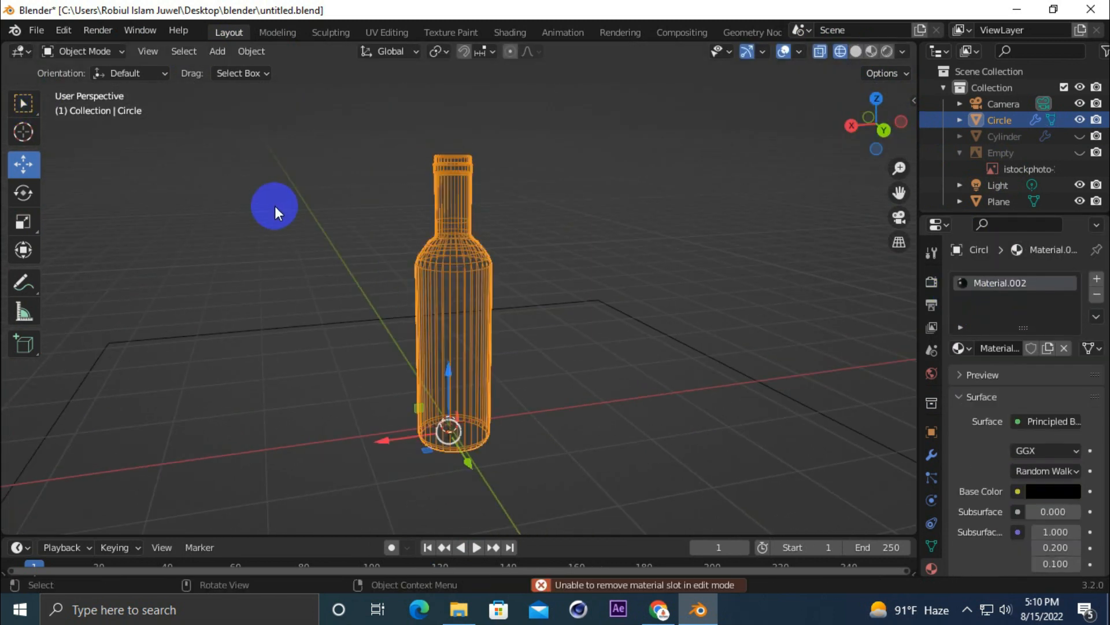
key("Tab")
left_click_drag(899, 133, 2, 109)
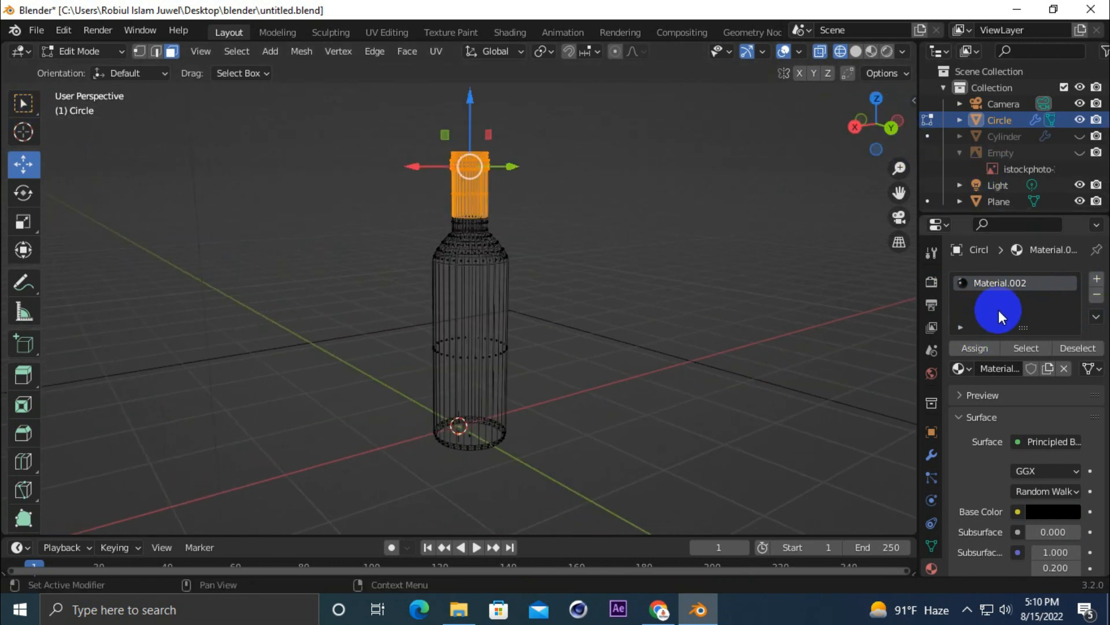
Step: Add a second material slot with a new red material, hue 0.998 and saturation 1.000, and set its Roughness to 0.000
scroll(1003, 499, "down", 5)
scroll(979, 496, "up", 5)
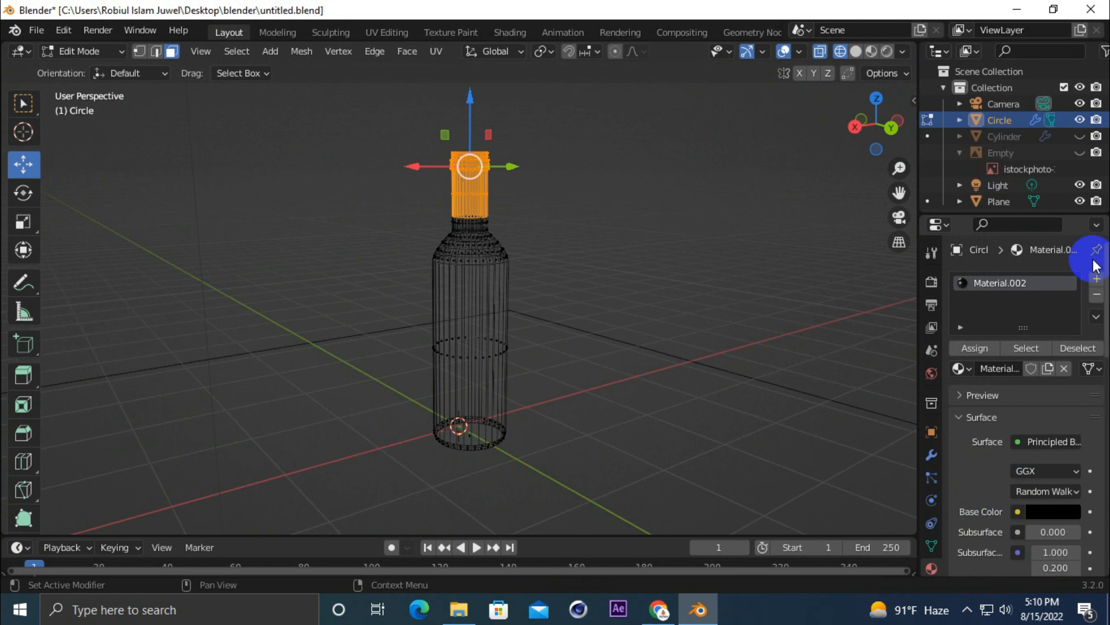
left_click(1097, 279)
left_click(979, 399)
left_click(1039, 532)
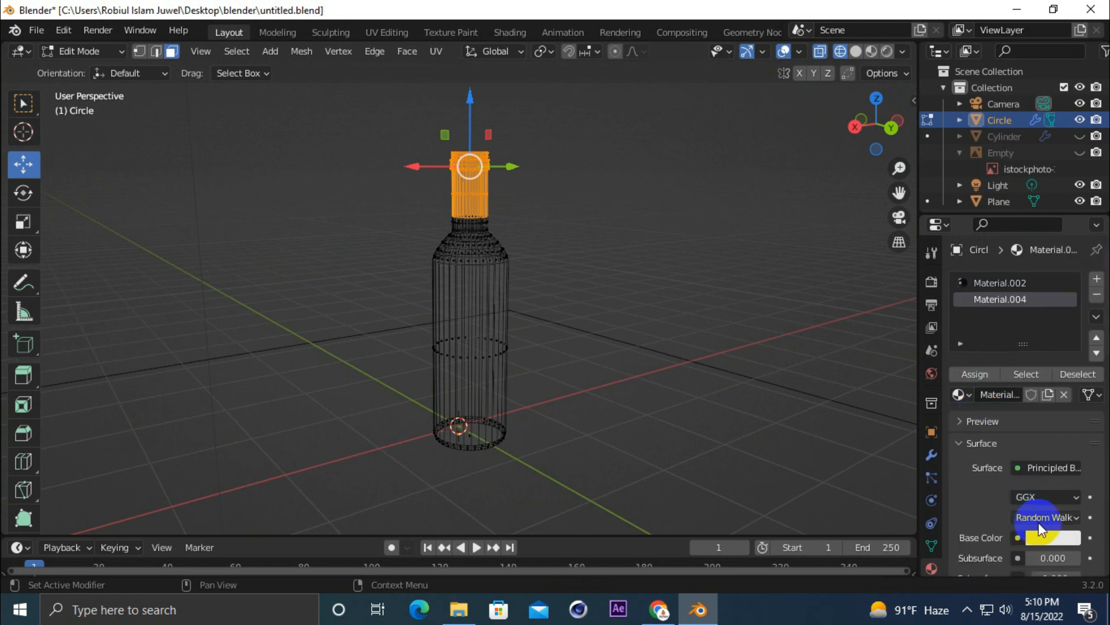
left_click_drag(990, 399, 1012, 477)
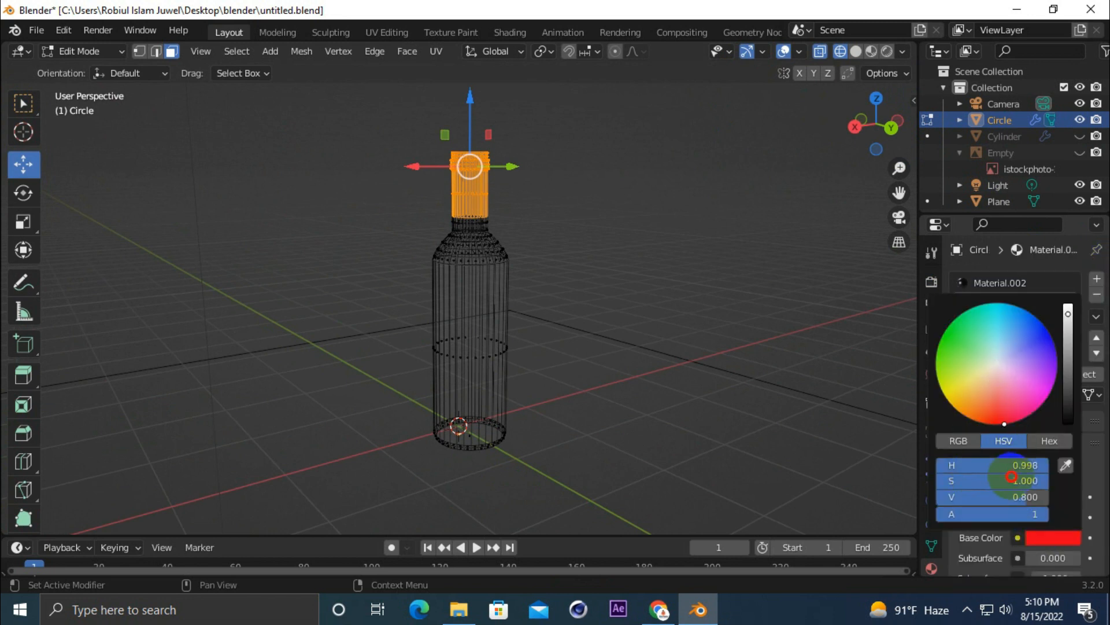
scroll(991, 457, "down", 10)
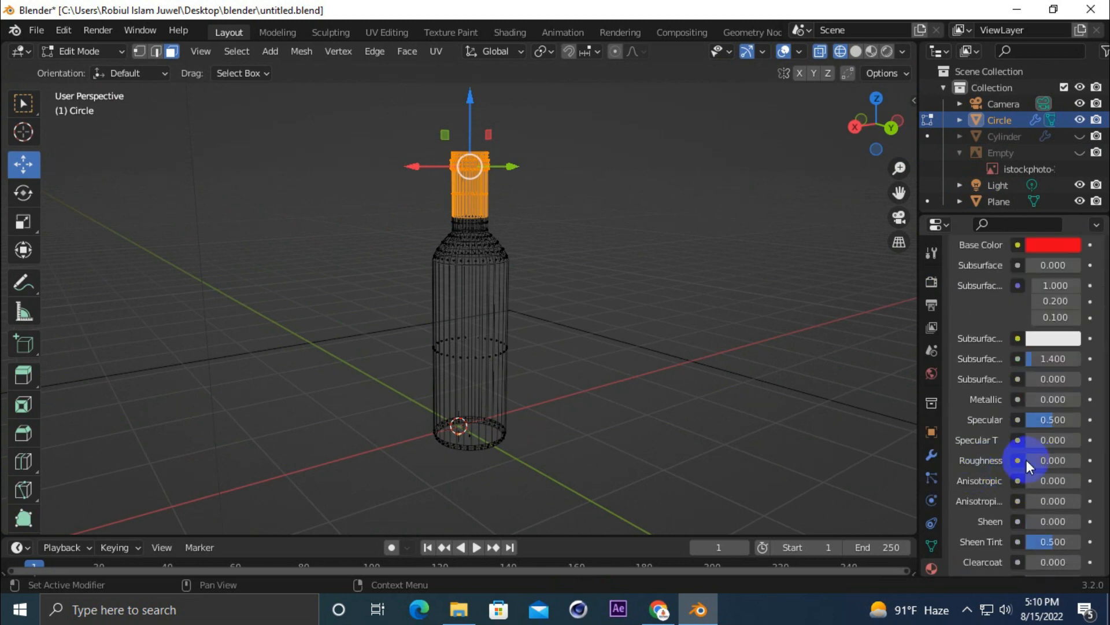
Step: Assign the red material to the selected upper neck faces and switch the viewport to rendered shading
scroll(978, 425, "up", 10)
scroll(978, 426, "up", 3)
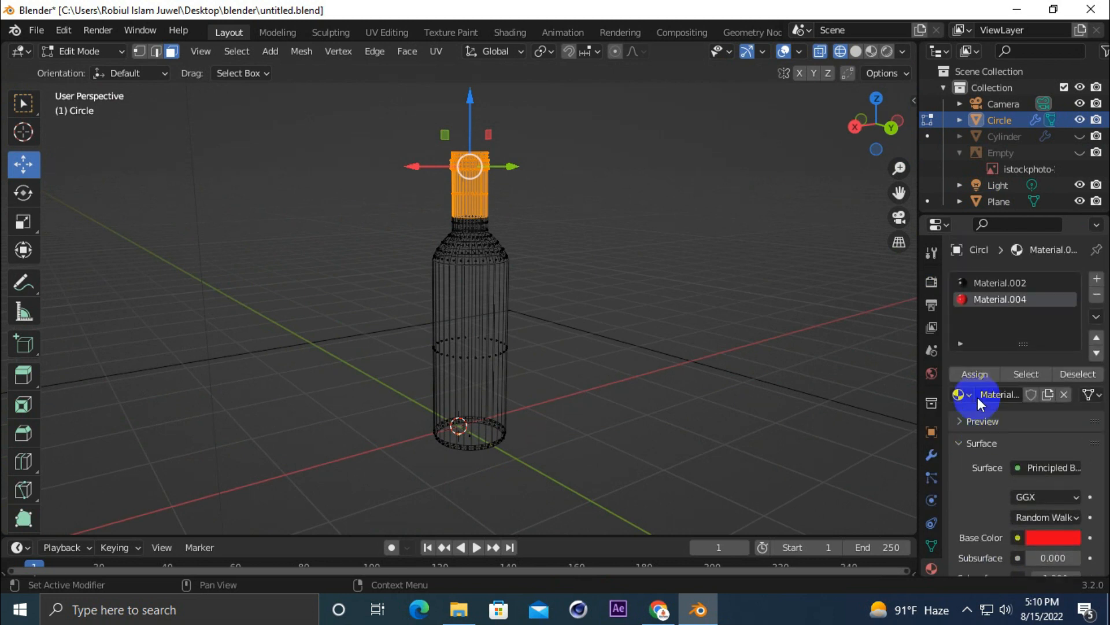
scroll(463, 139, "up", 2)
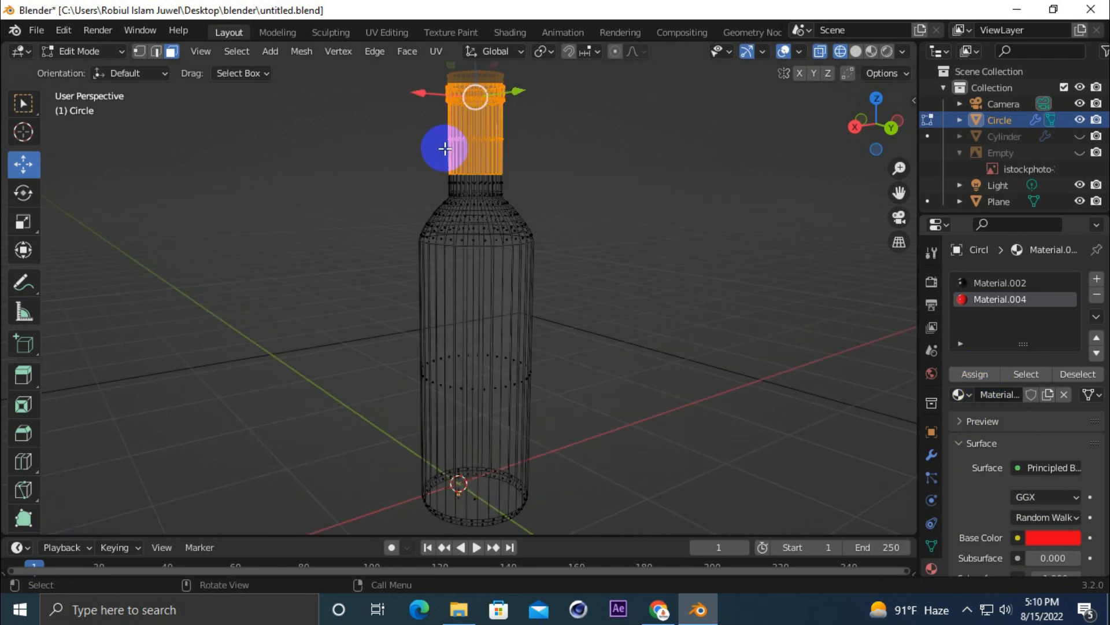
left_click(856, 51)
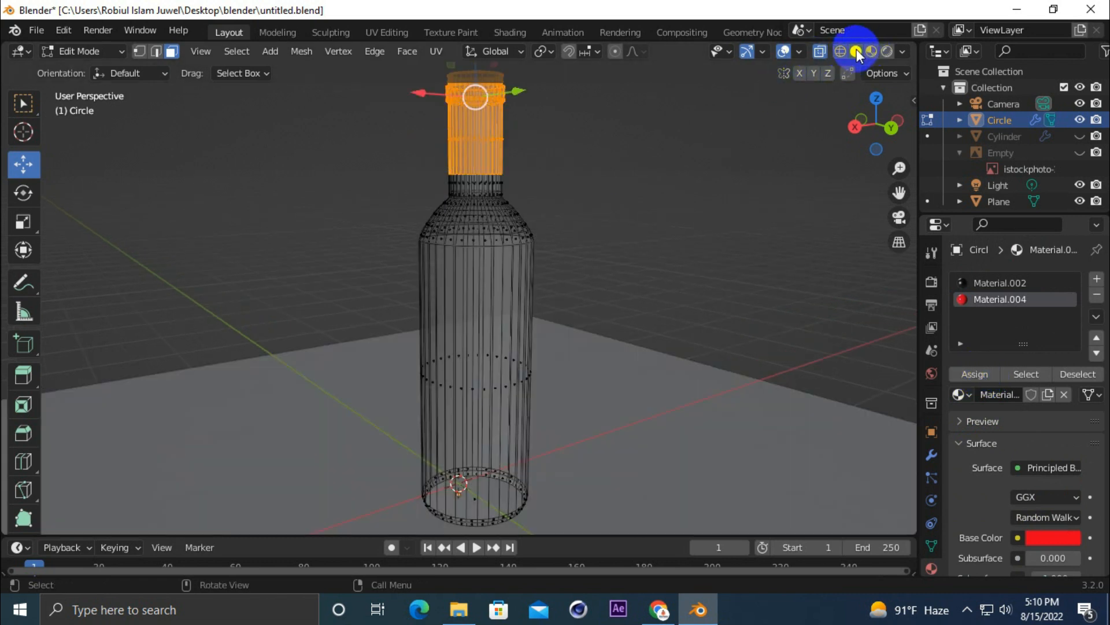
left_click(874, 51)
left_click(886, 51)
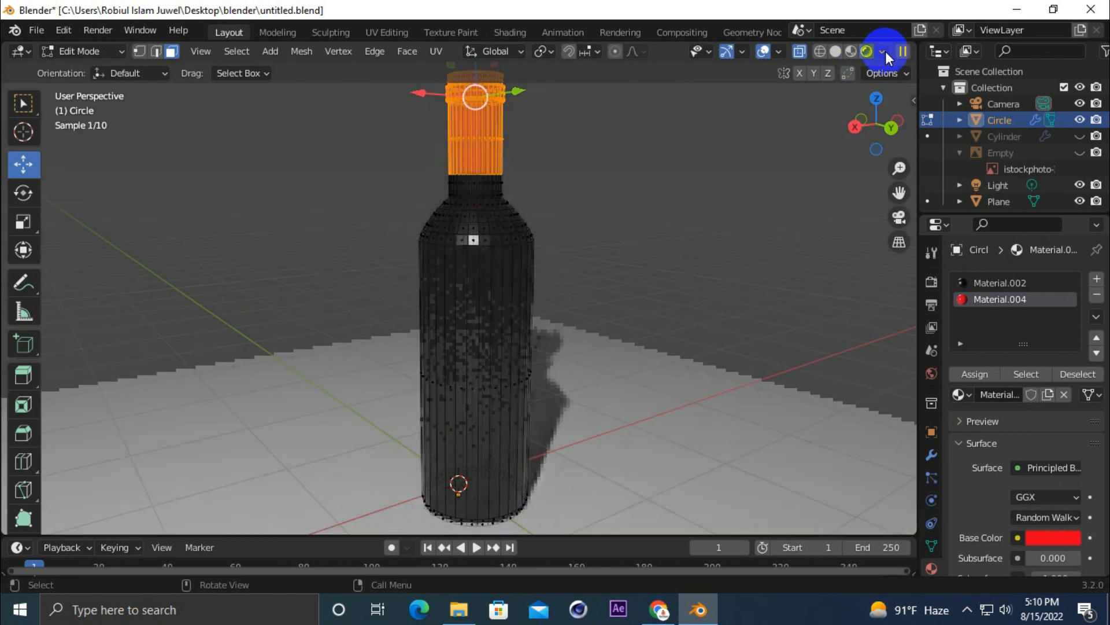
Step: Select the face loop of the raised ring below the bottle's mouth and assign the black Material.002 to it
left_click_drag(898, 190, 897, 302)
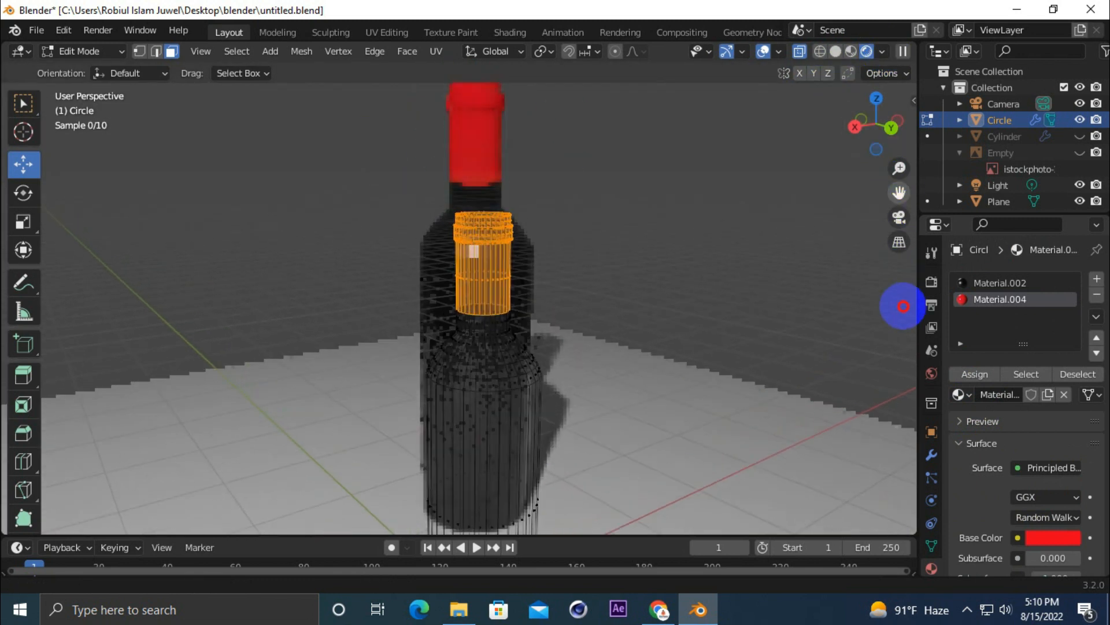
scroll(471, 218, "up", 6)
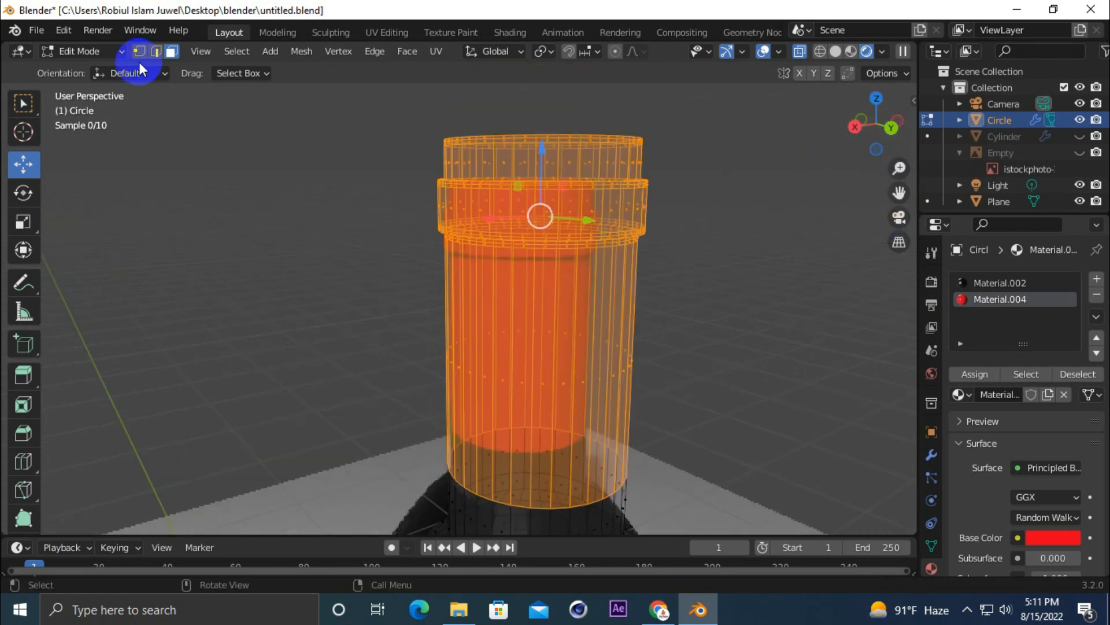
left_click(171, 53)
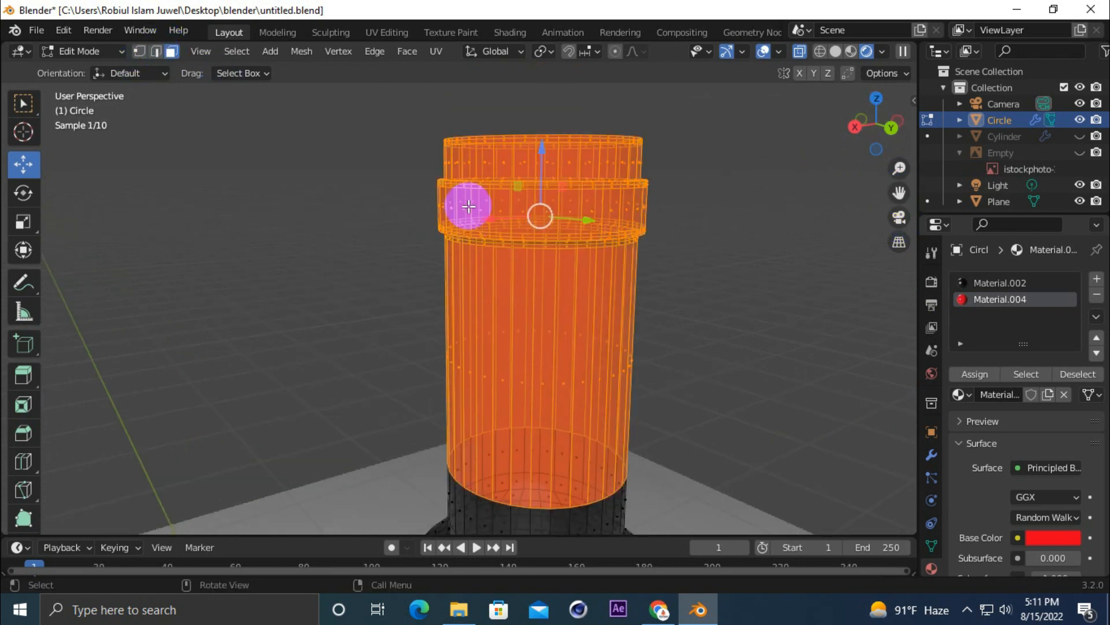
left_click(469, 206)
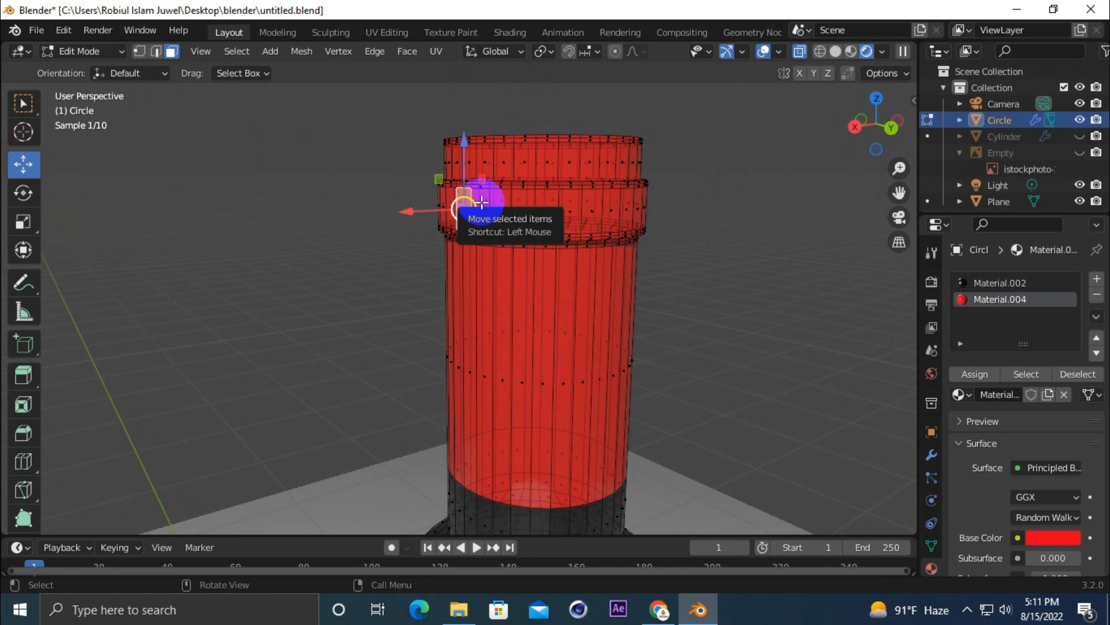
left_click(477, 203, "alt")
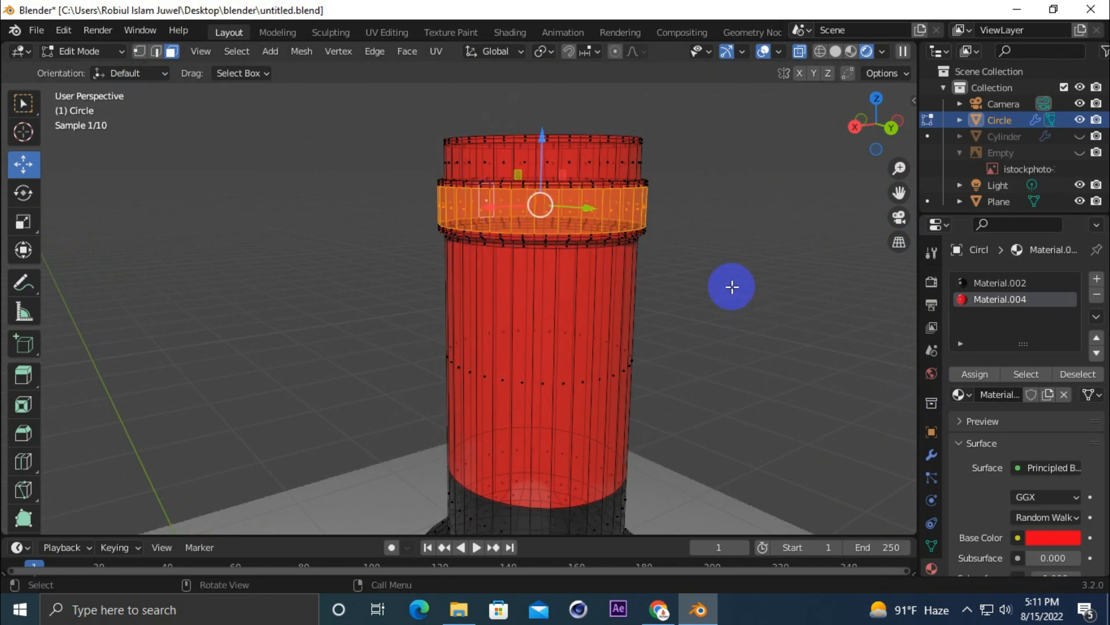
scroll(732, 285, "down", 3)
left_click(1005, 284)
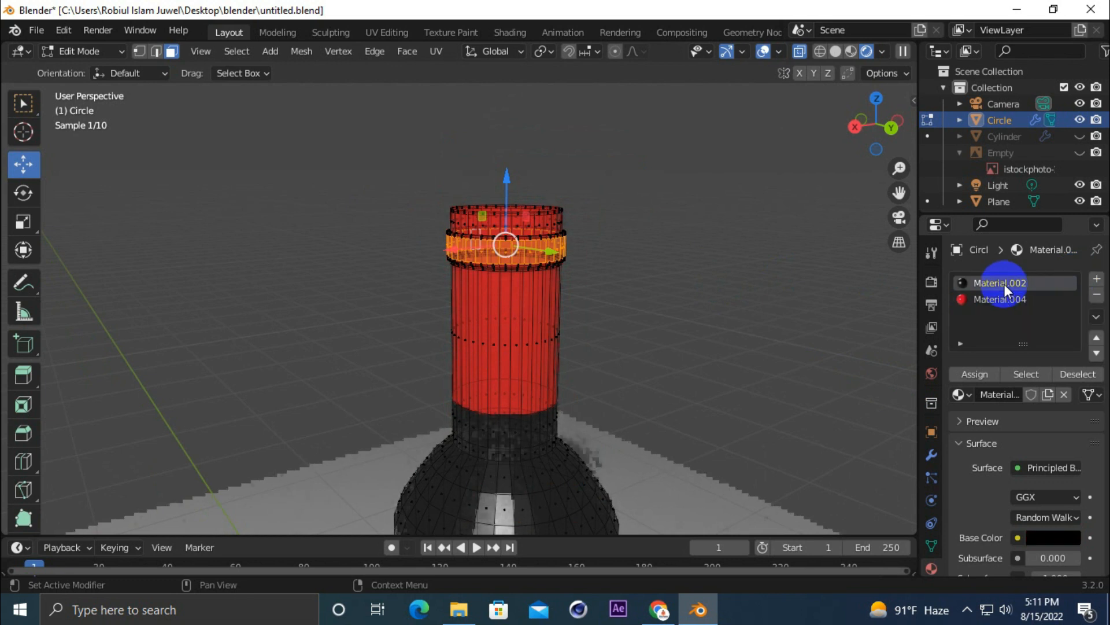
left_click(973, 377)
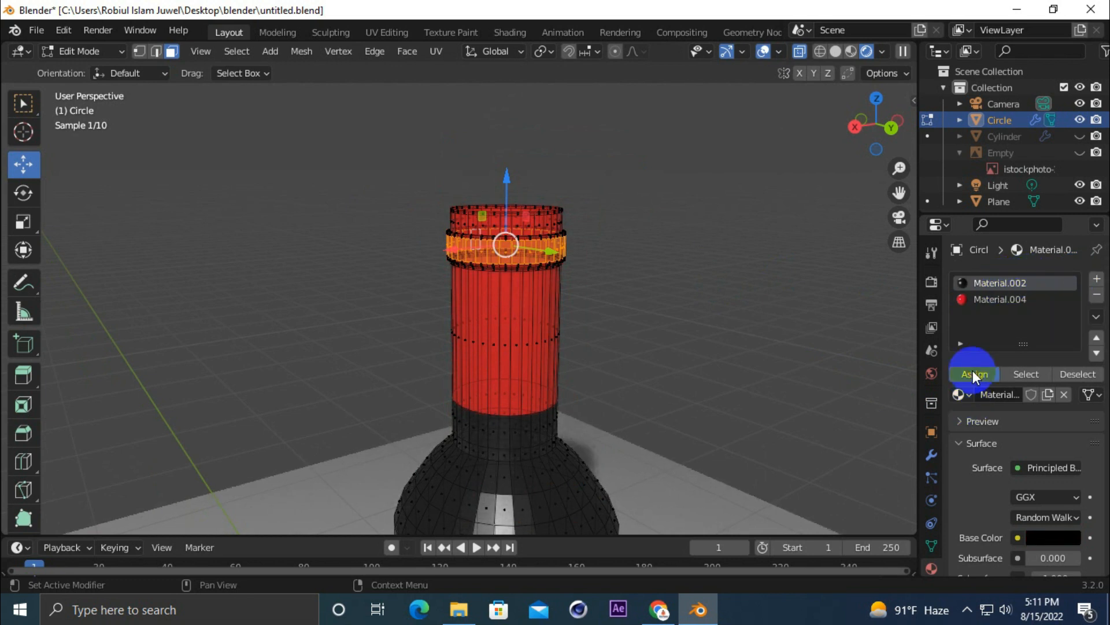
scroll(550, 286, "up", 3)
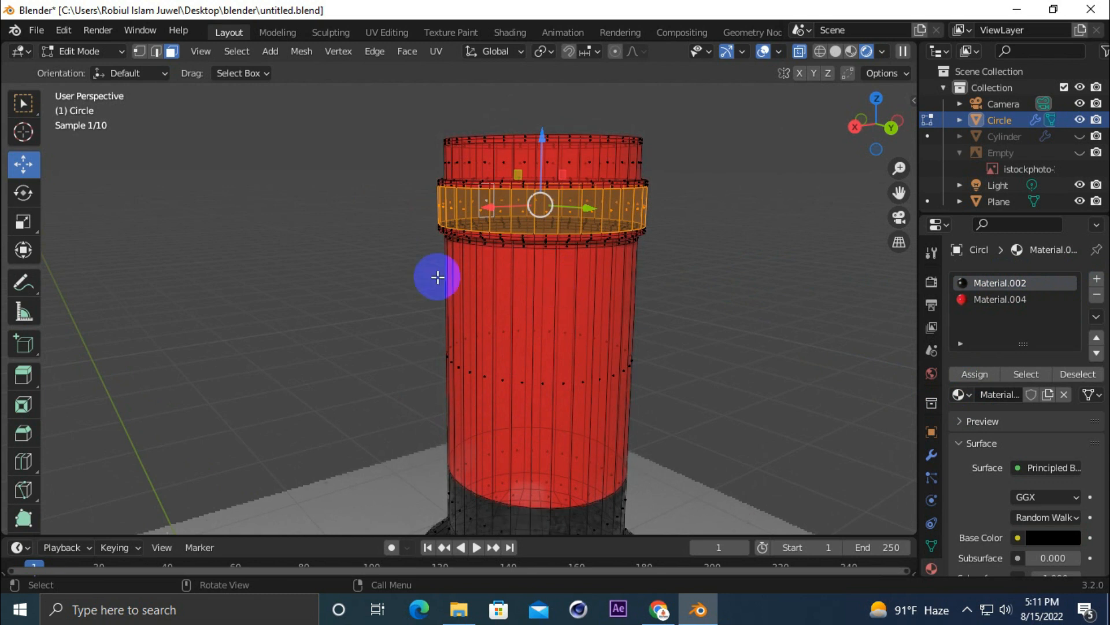
left_click(857, 192)
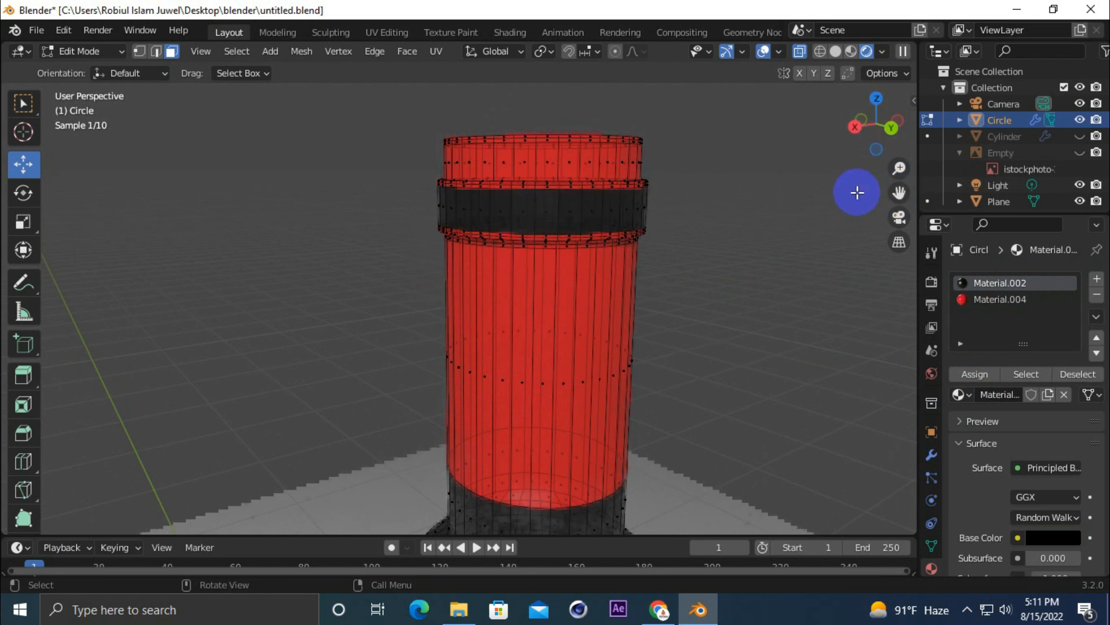
scroll(586, 126, "down", 8)
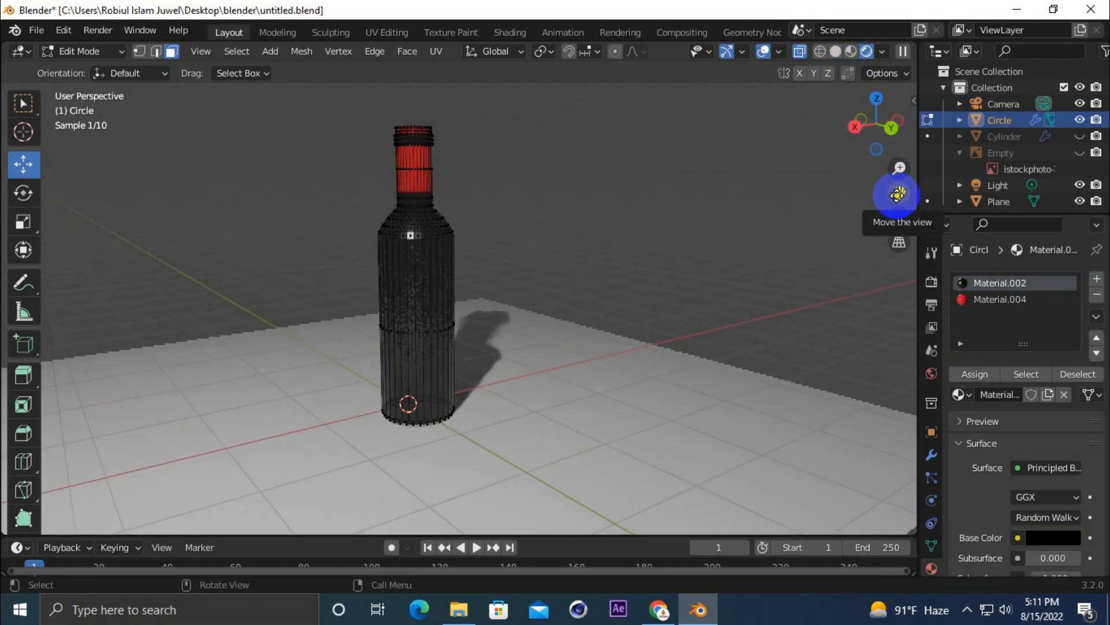
Step: Turn the viewport display of both bottle modifiers back on and return to Object Mode
left_click(932, 456)
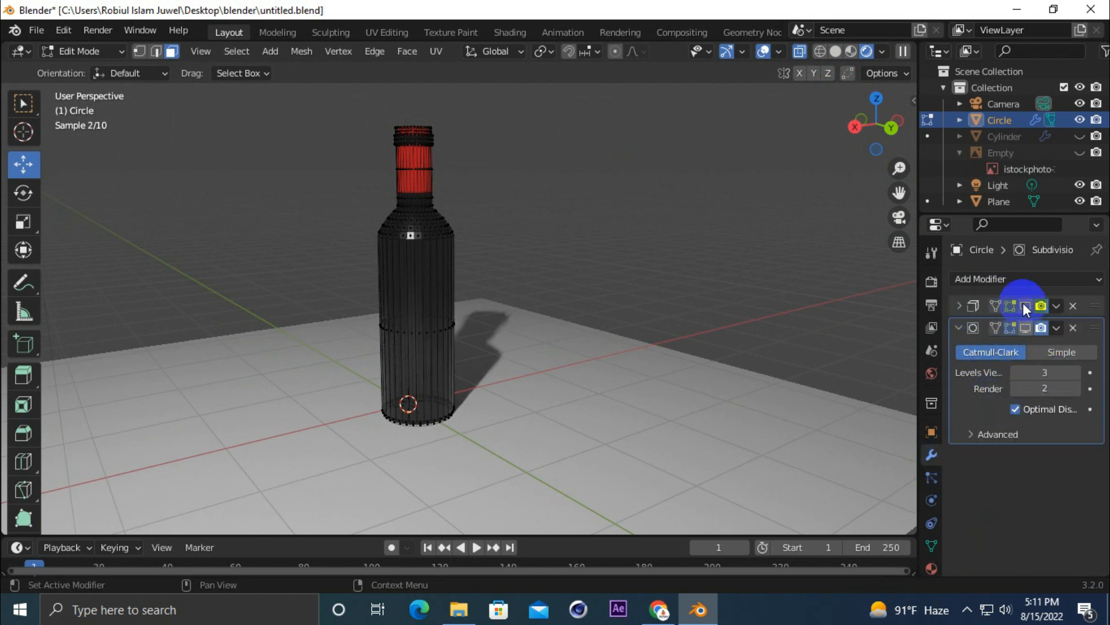
left_click(1025, 327)
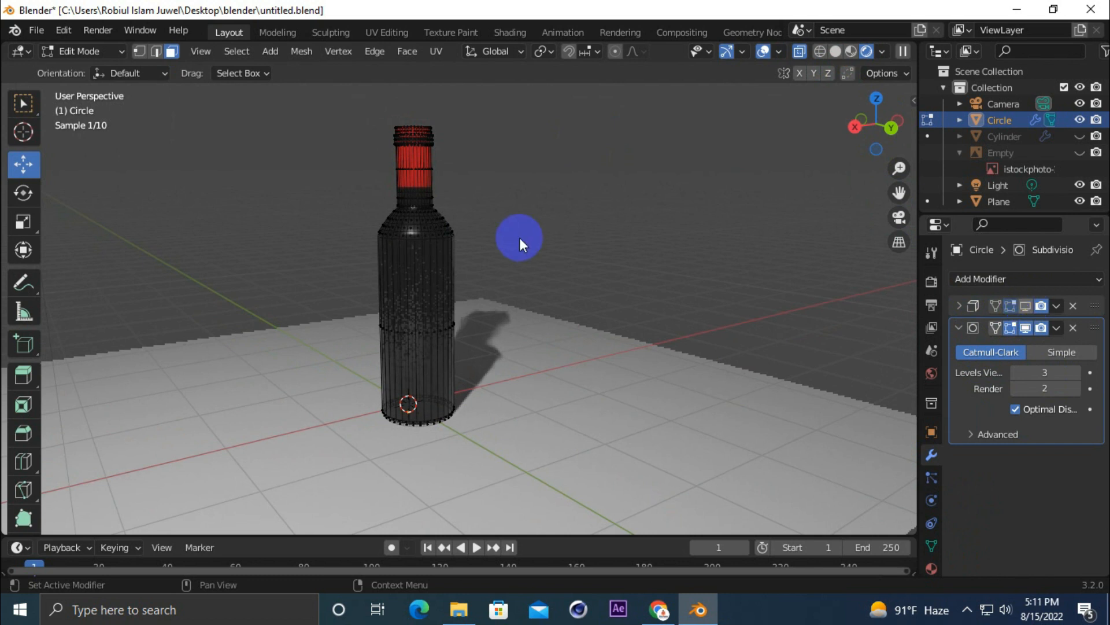
key("Tab")
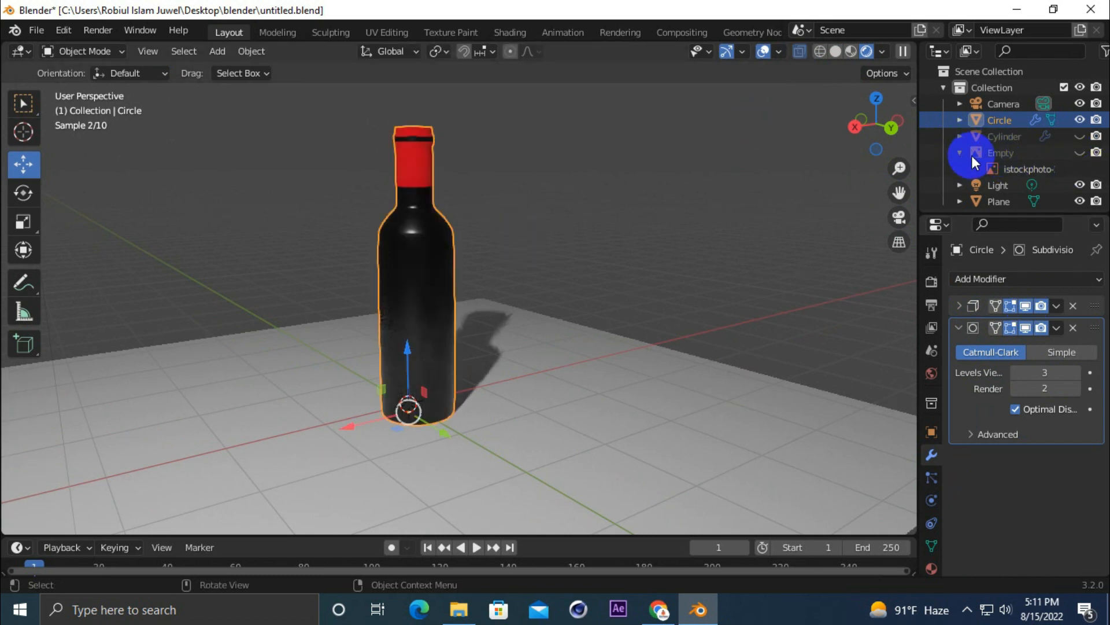
Step: Unhide the wine glass and move it beside the bottle with its base on the ground plane
left_click(1079, 137)
left_click_drag(885, 115, 113, 96)
left_click_drag(900, 192, 894, 214)
left_click(406, 445)
left_click_drag(472, 297, 455, 299)
left_click_drag(882, 125, 801, 151)
left_click_drag(319, 325, 333, 317)
left_click_drag(851, 138, 879, 126)
left_click_drag(435, 291, 585, 289)
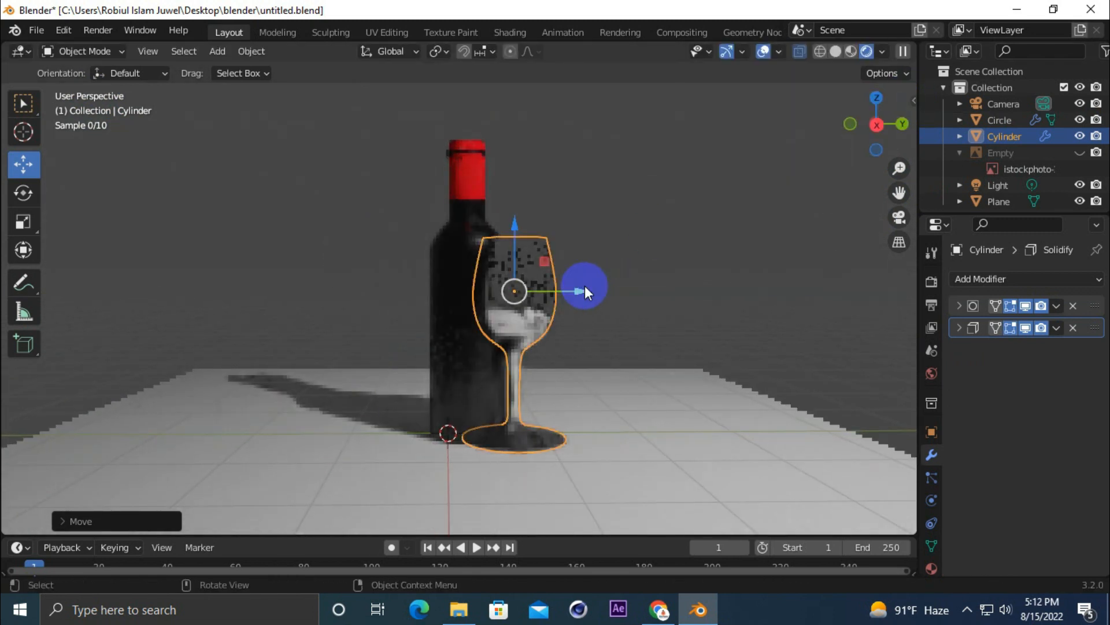
left_click_drag(511, 234, 513, 243)
left_click_drag(585, 292, 684, 312)
left_click_drag(902, 192, 868, 167)
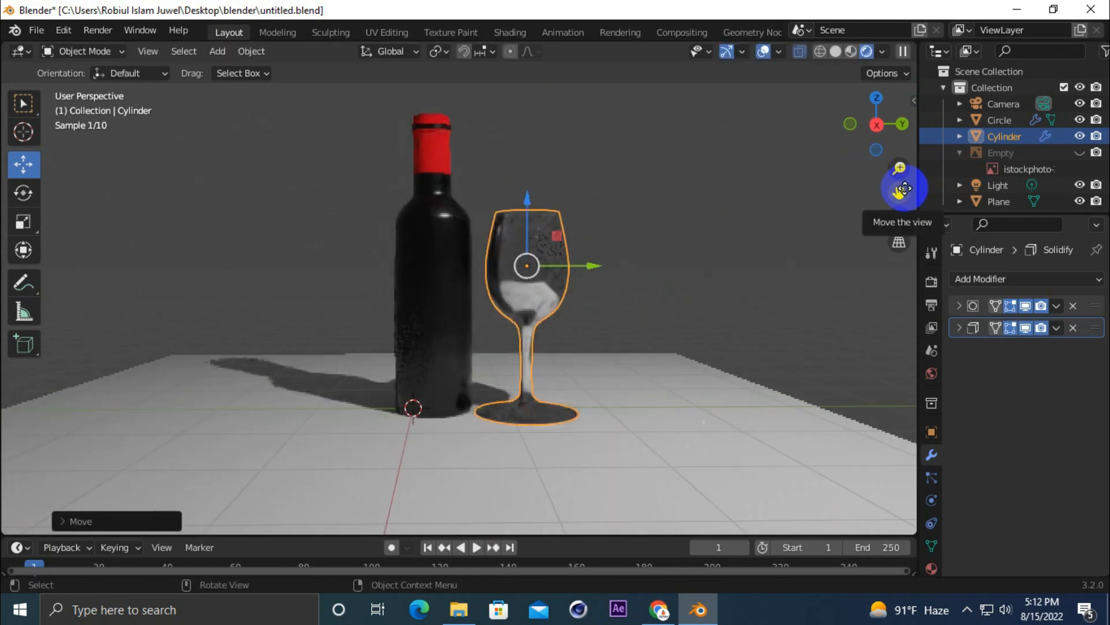
Step: Move the bottle slightly along the X axis and view the scene through the camera
left_click(426, 344)
left_click_drag(876, 126, 81, 163)
left_click_drag(536, 442, 552, 448)
left_click(891, 118)
left_click_drag(892, 118, 736, 129)
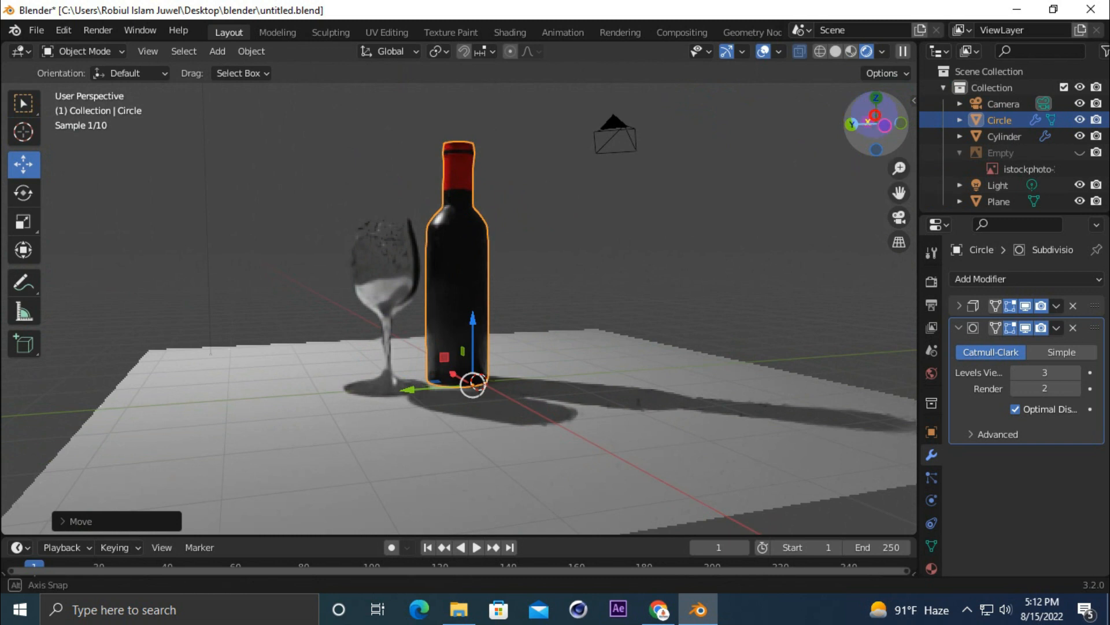
key("KP_0")
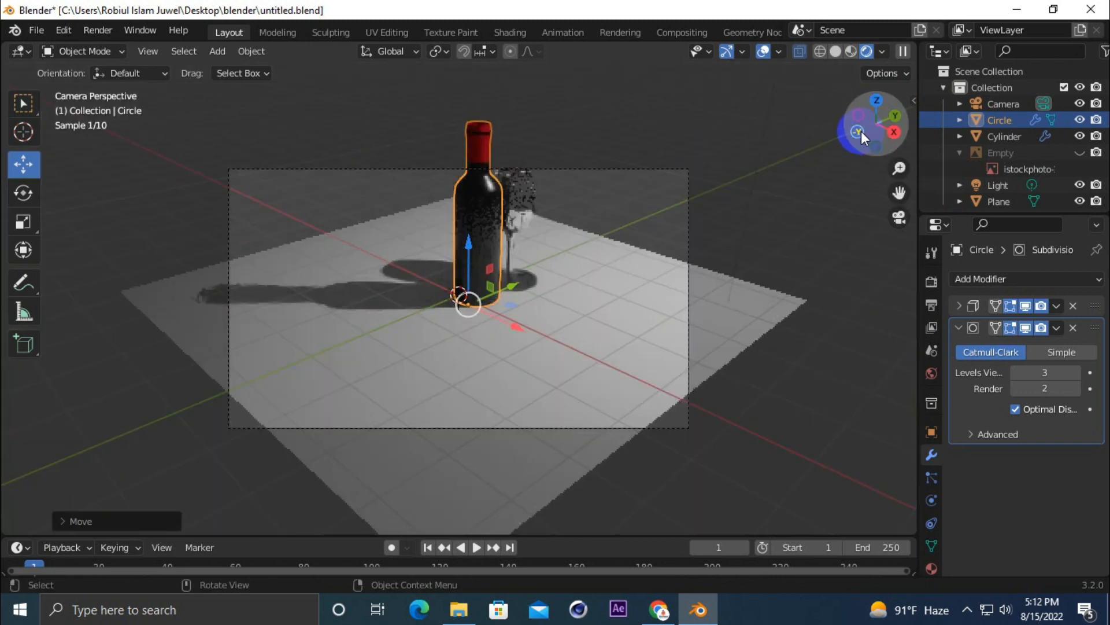
Step: Lock the camera to the view and reframe it lower and closer so the whole bottle and glass fit inside the frame
left_click_drag(859, 124, 861, 81)
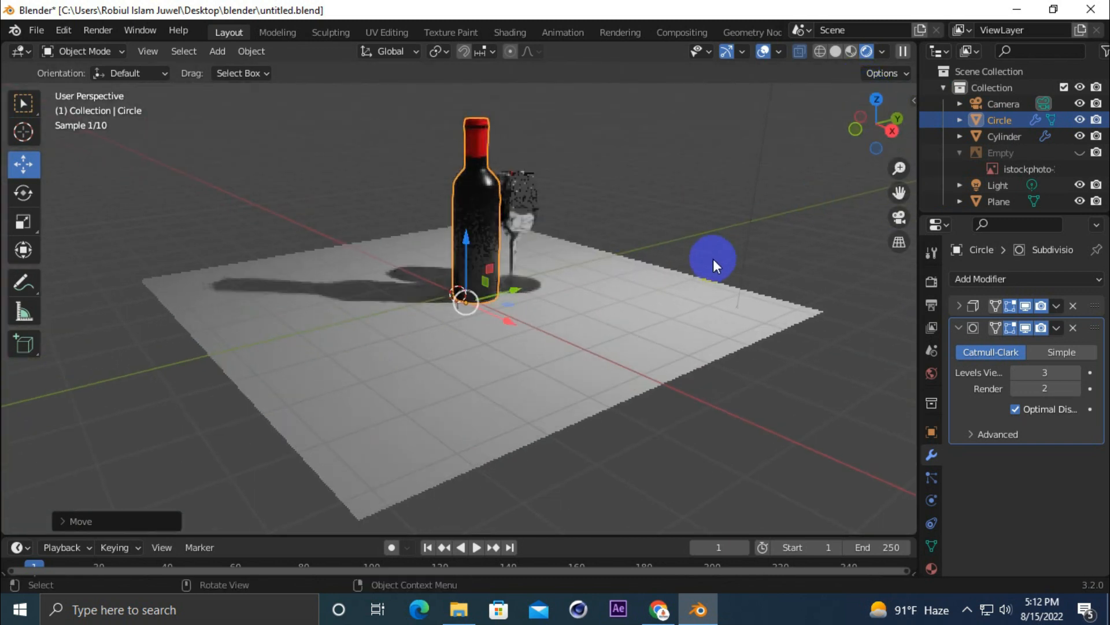
key("KP_0")
left_click(816, 299)
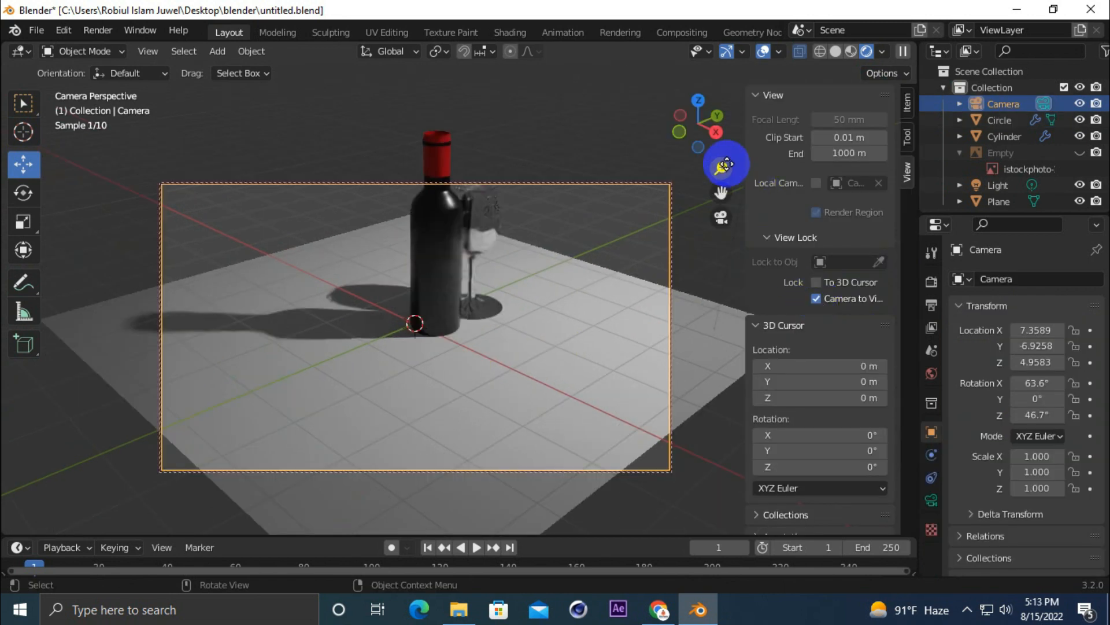
left_click_drag(721, 192, 706, 268)
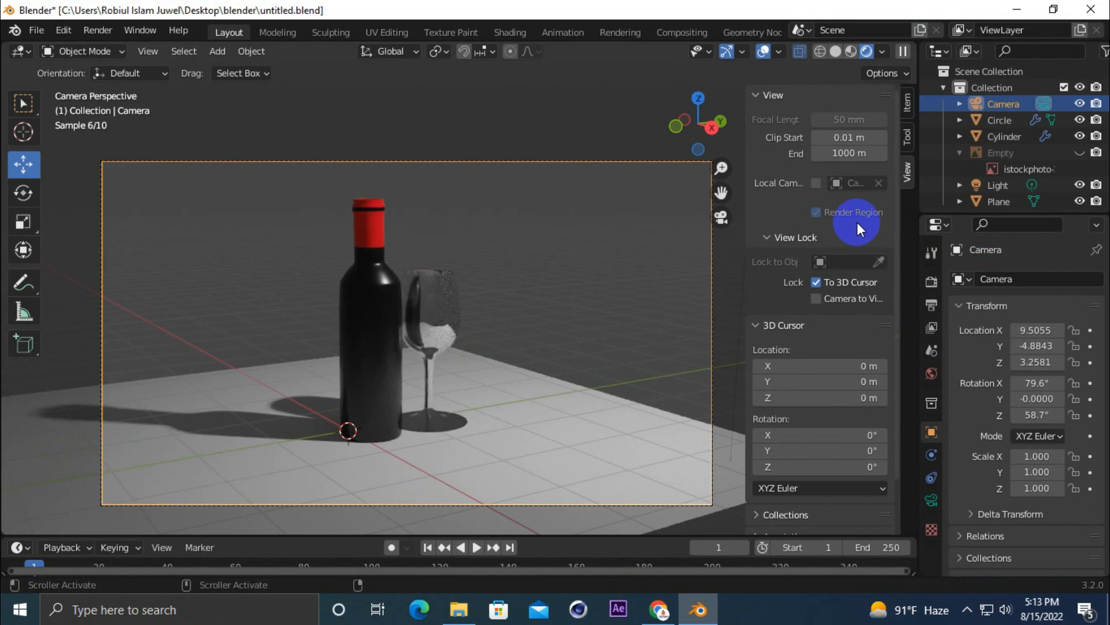
Step: Set the Cycles render max samples to 10 and enable Simplify
left_click(931, 281)
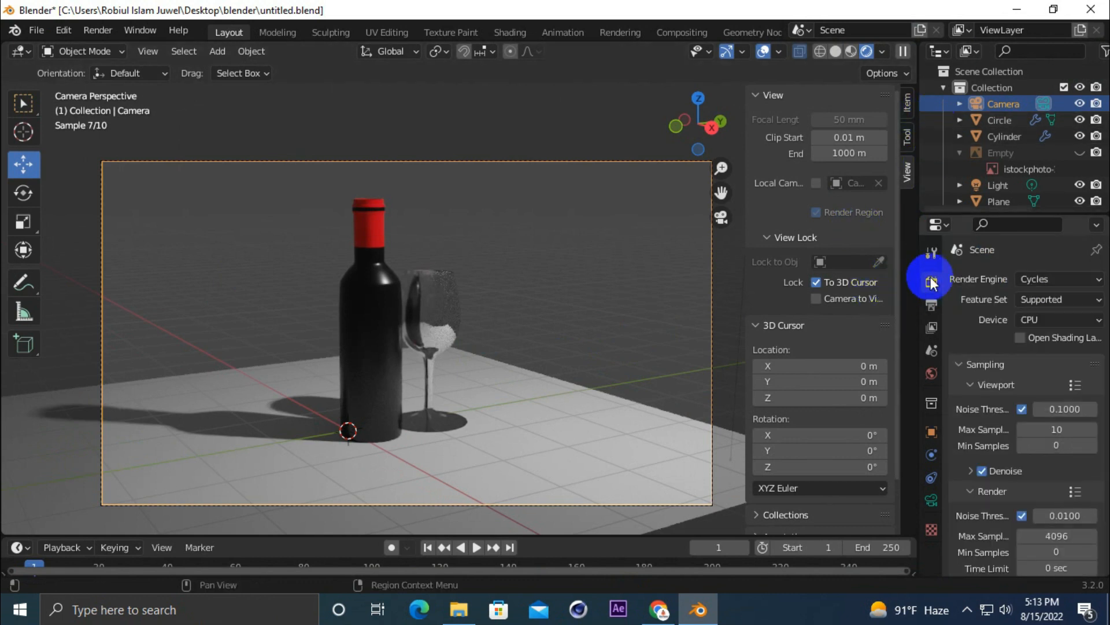
scroll(975, 377, "down", 5)
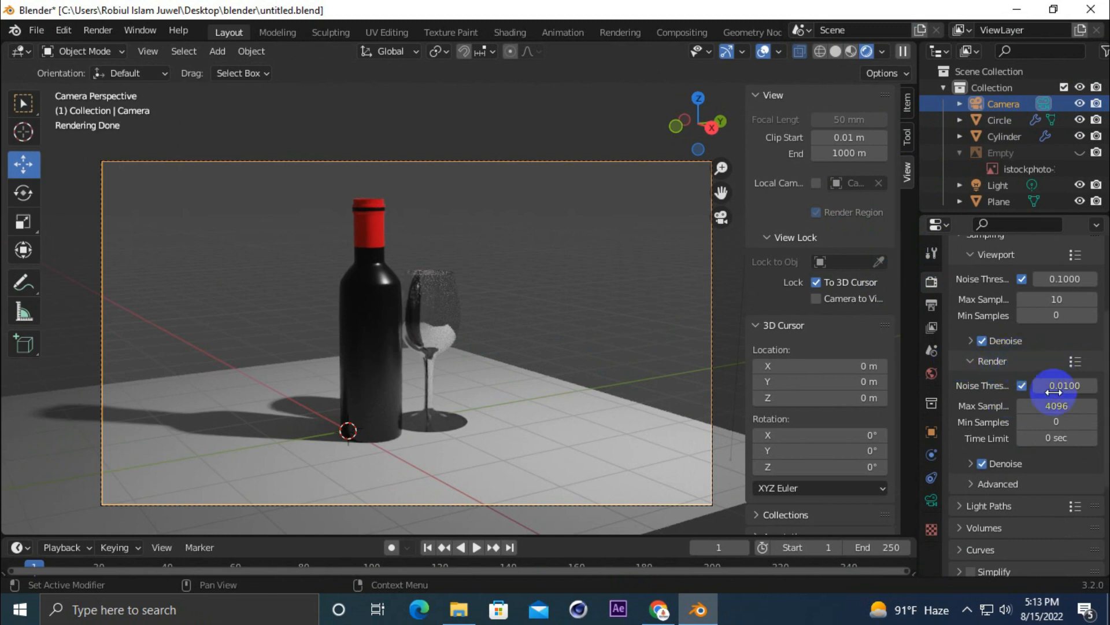
left_click(1055, 405)
type("10")
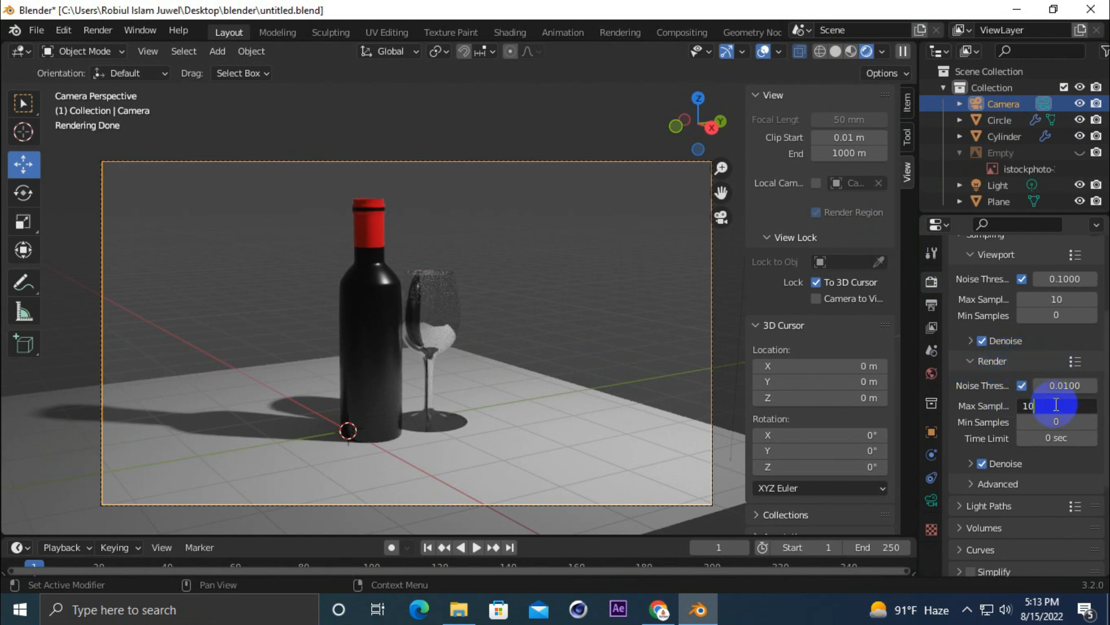
key("Return")
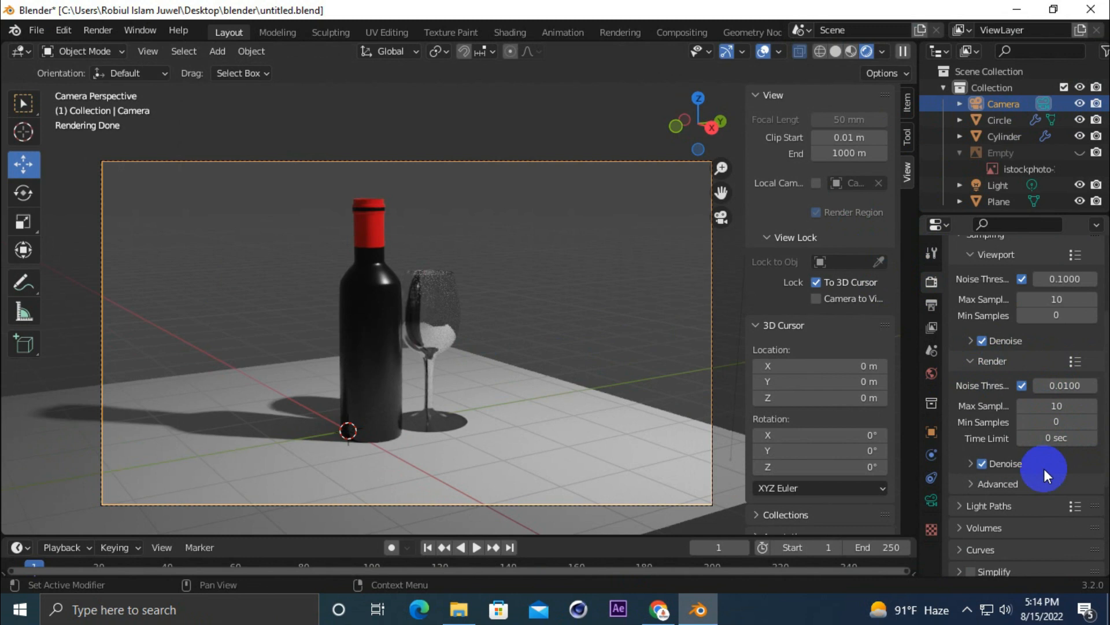
scroll(1050, 466, "down", 5)
left_click(970, 411)
Step: Render the image from the camera and inspect the bottle and glass in the render result
left_click(97, 30)
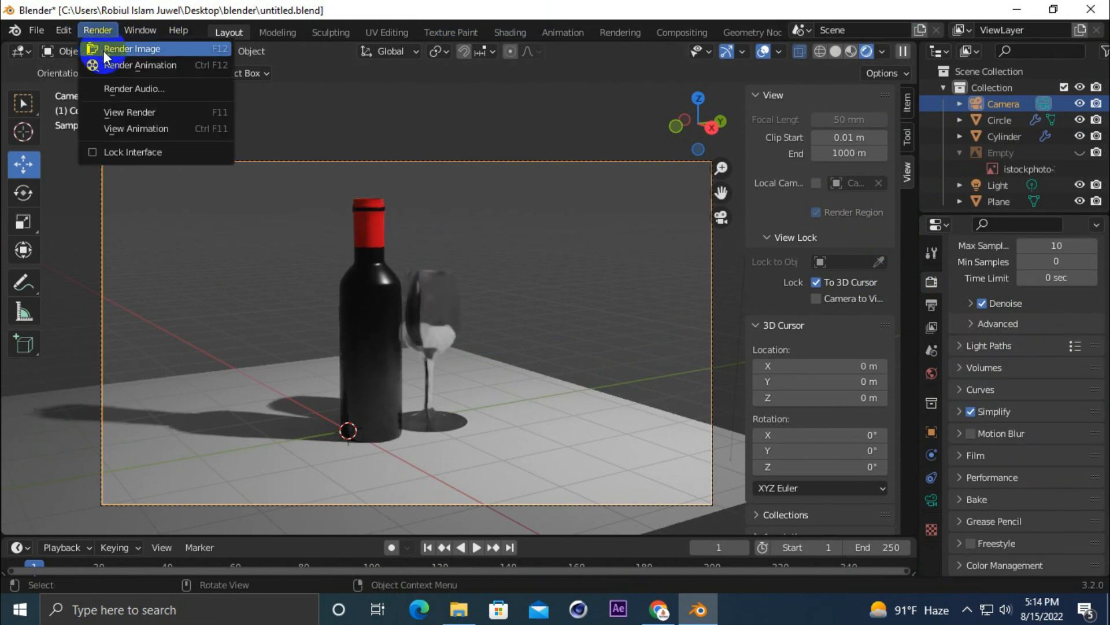
left_click(136, 45)
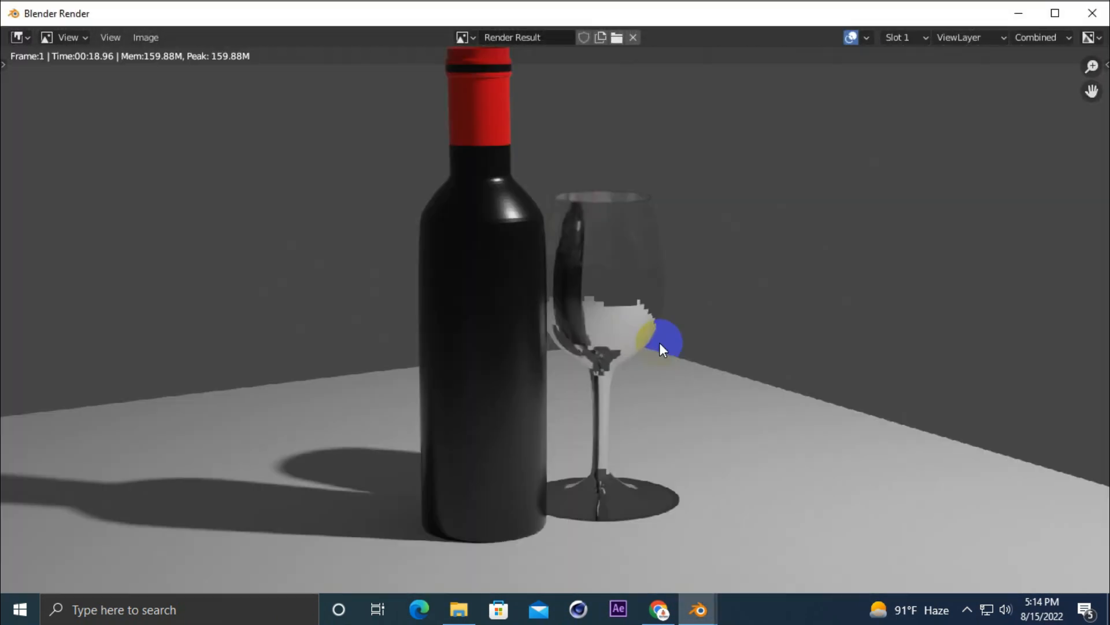
scroll(659, 342, "down", 2)
scroll(659, 342, "up", 2)
scroll(657, 339, "down", 1)
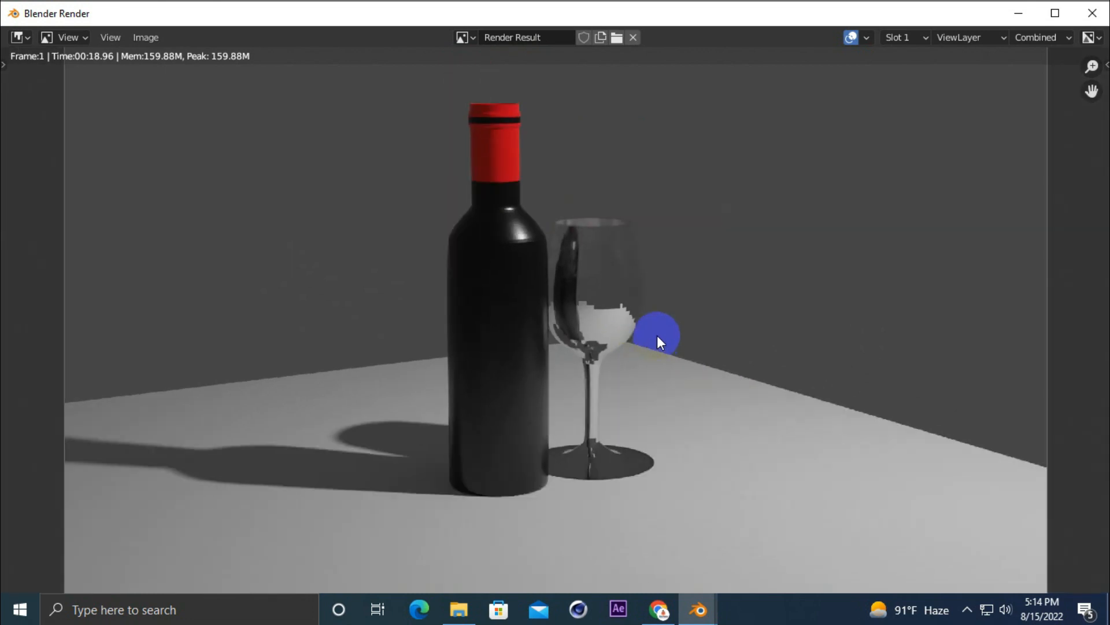